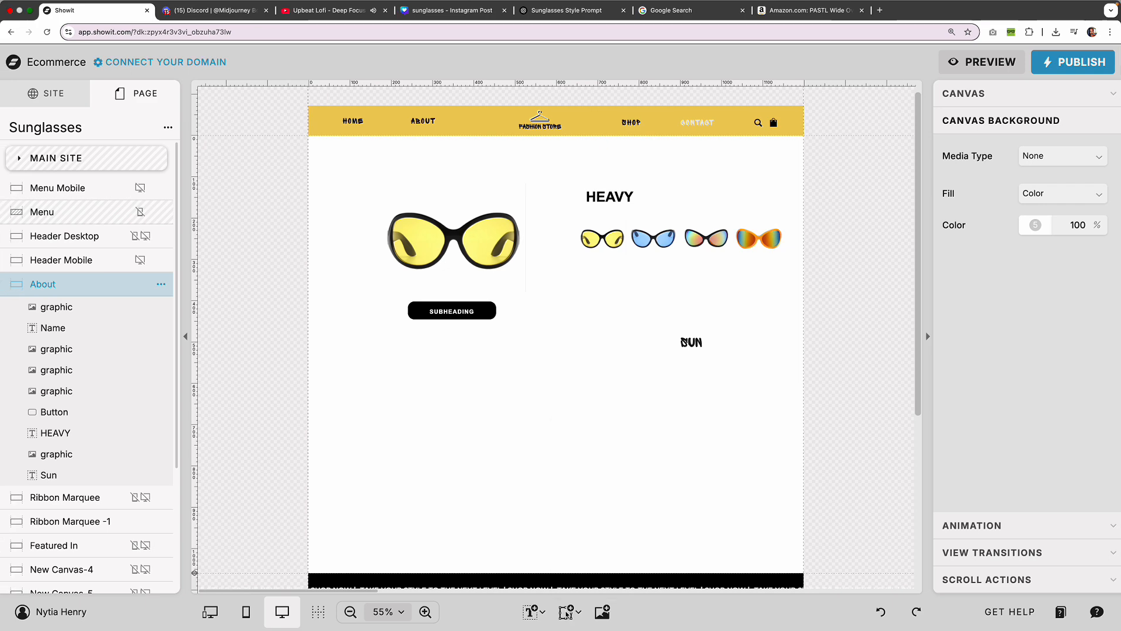
Add a black square behind the orange sunglasses thumbnail at the end of the row
click(559, 612)
click(623, 430)
drag(492, 308, 758, 237)
click(746, 287)
click(759, 238)
click(729, 248)
click(759, 286)
click(758, 238)
click(772, 320)
click(542, 613)
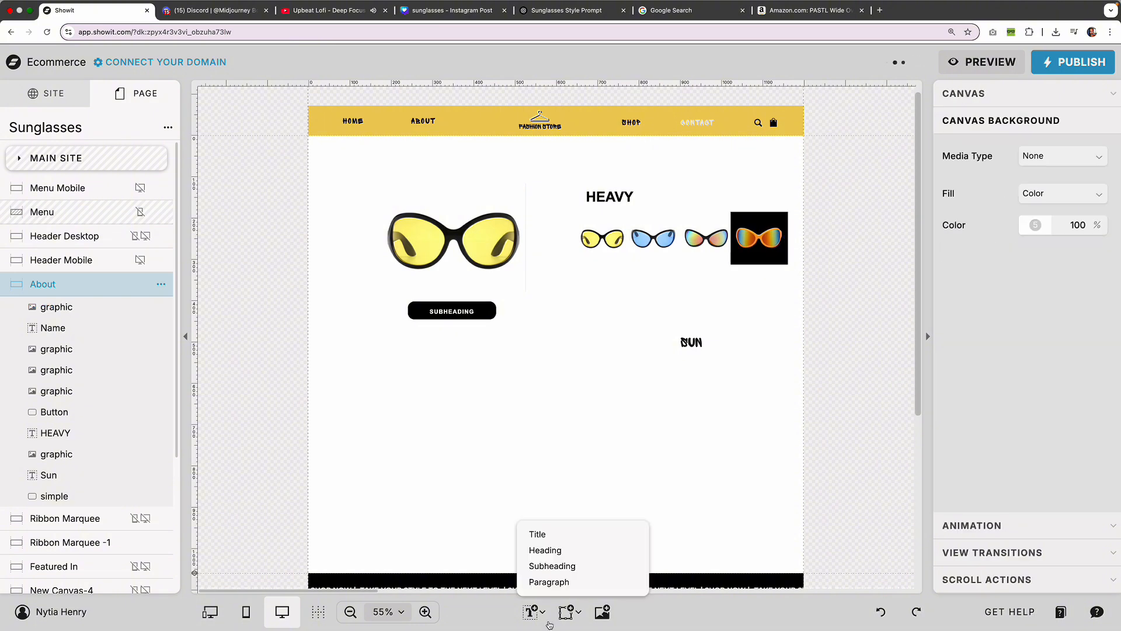
click(544, 534)
drag(572, 352, 649, 288)
key(Delete)
Add a heading reading $50.00 below the yellow sunglasses thumbnail
click(542, 612)
click(546, 550)
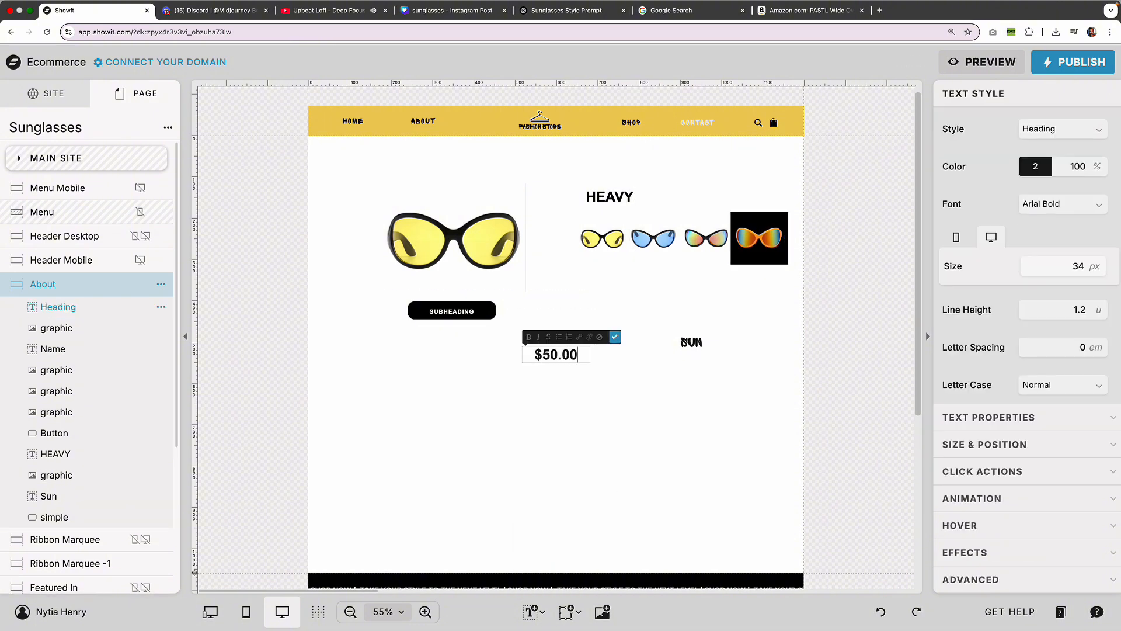
drag(561, 356, 635, 301)
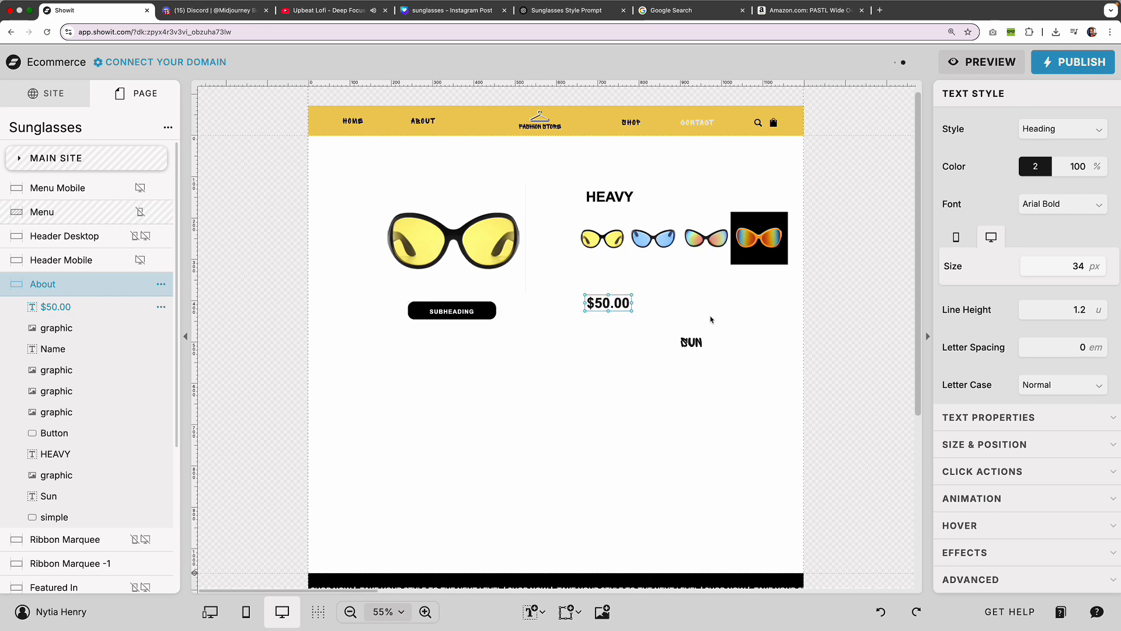
Move the black SUBHEADING button and its label from under the large sunglasses image to below the price and SUN title
drag(510, 336, 658, 413)
click(684, 383)
mouse_move(611, 304)
mouse_down()
mouse_move(537, 364)
mouse_move(610, 304)
mouse_up()
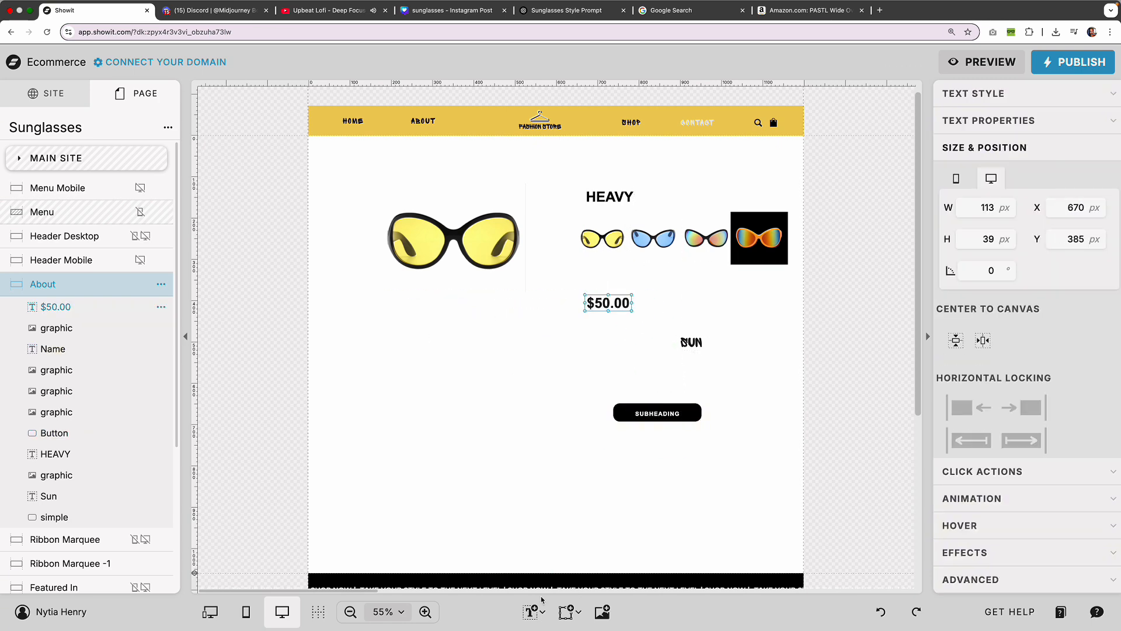
Insert a paragraph text placeholder just above the $50.00 price
click(542, 612)
click(548, 583)
drag(555, 355, 608, 283)
click(577, 612)
Insert a subheading text placeholder below the price, level with the SUN title
click(542, 612)
click(549, 567)
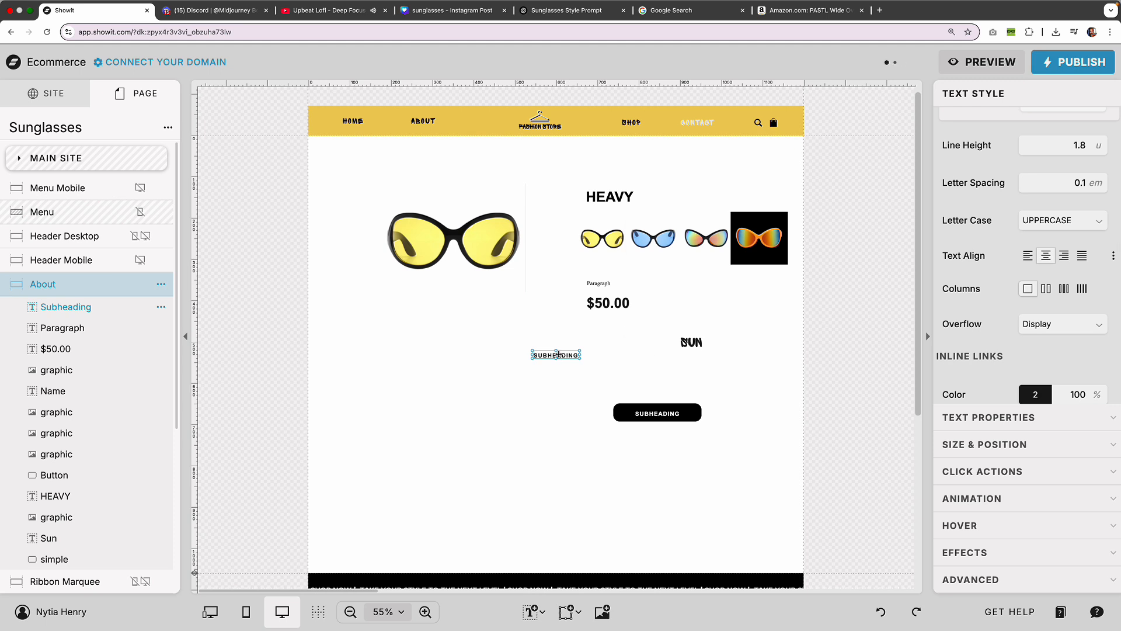
drag(600, 342, 605, 268)
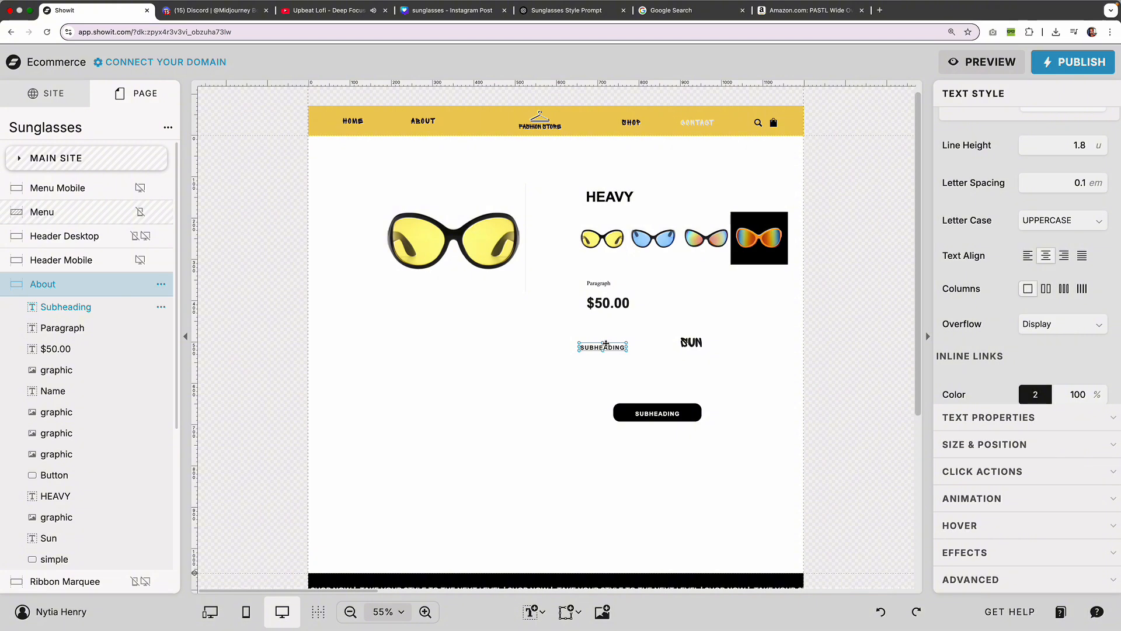
drag(632, 329, 619, 343)
Delete the black square behind the orange sunglasses thumbnail
click(599, 283)
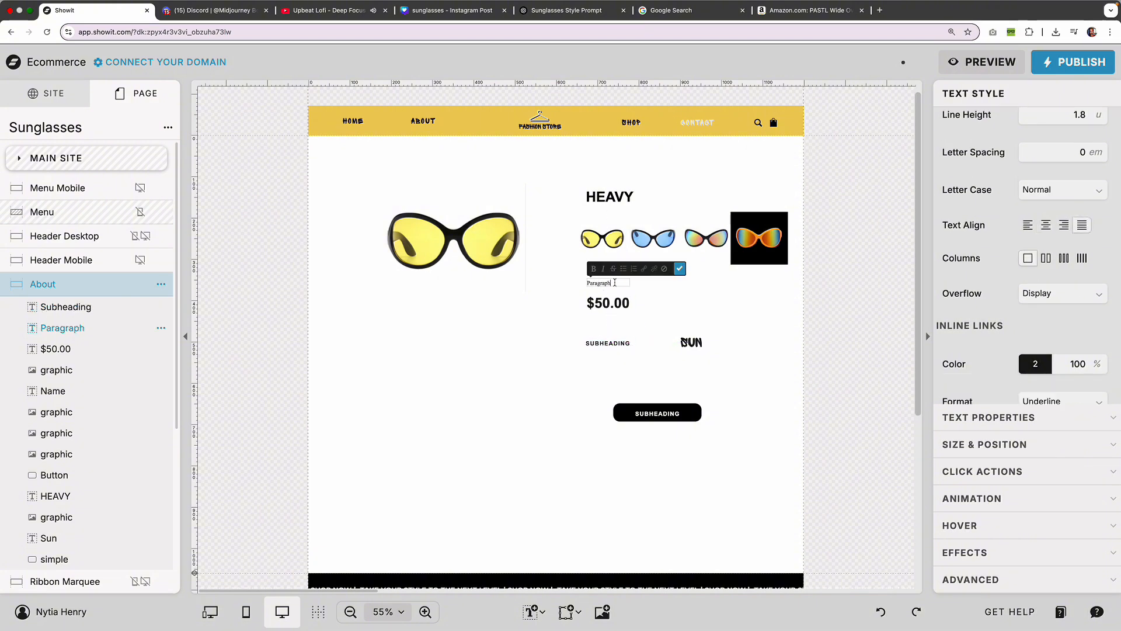
click(759, 238)
click(769, 267)
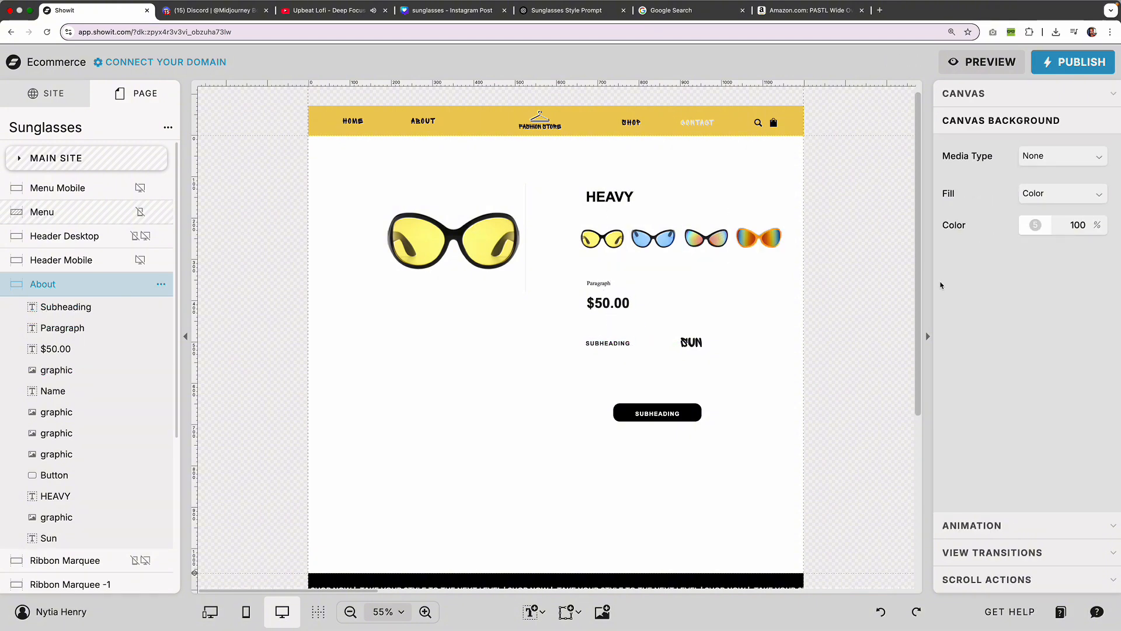
Bring the product details closer to the large sunglasses image and scale that layout down slightly
drag(854, 365, 555, 166)
drag(713, 256, 681, 250)
drag(474, 242, 456, 240)
click(811, 336)
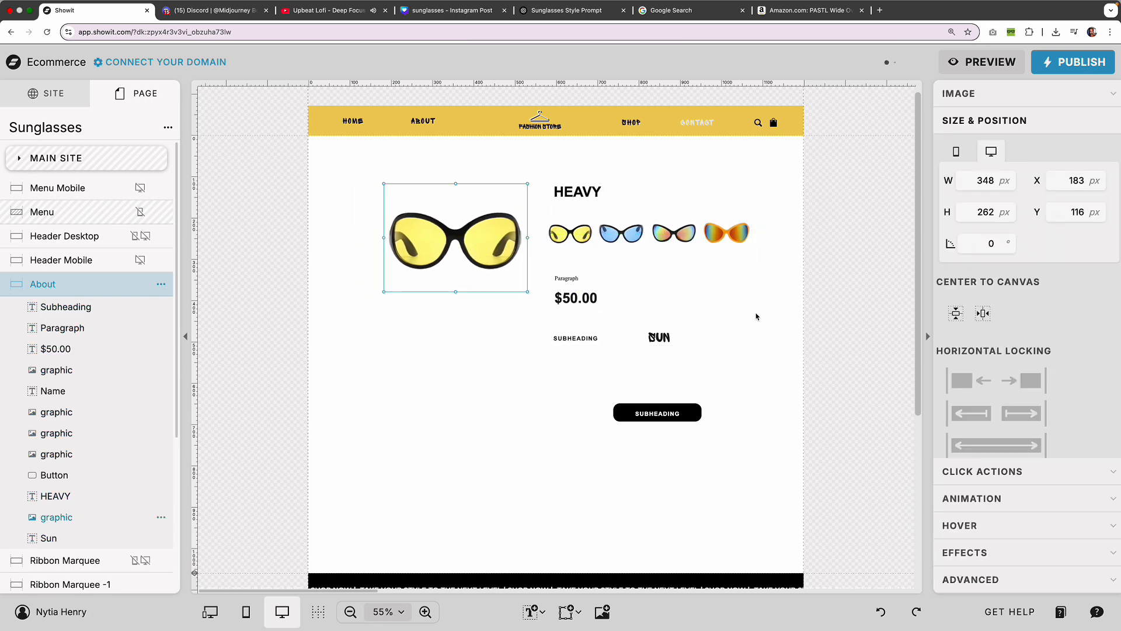
drag(782, 357, 433, 199)
click(463, 213)
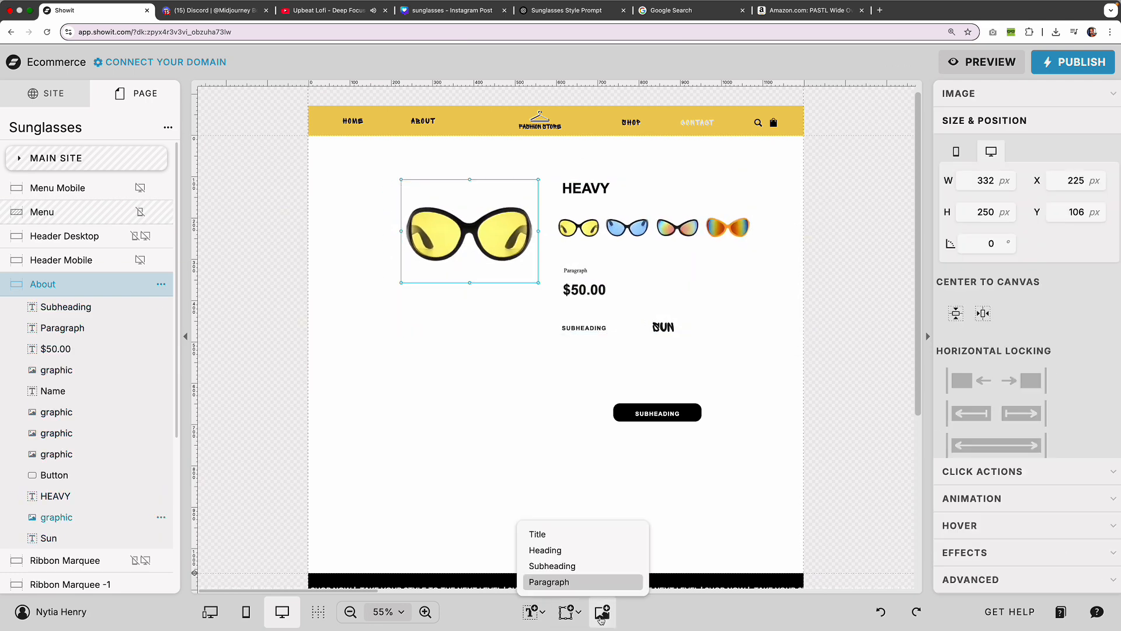
Insert a light grey rectangle at the canvas's left edge, below and beside the large sunglasses image
click(569, 612)
click(584, 429)
drag(656, 443, 358, 331)
click(1036, 161)
click(844, 195)
click(863, 191)
Duplicate the grey rectangle twice to form a vertical column of three
key(super+d)
drag(358, 332, 358, 413)
click(352, 488)
scroll(351, 489, down, 2)
drag(300, 474, 300, 560)
scroll(300, 461, up, 3)
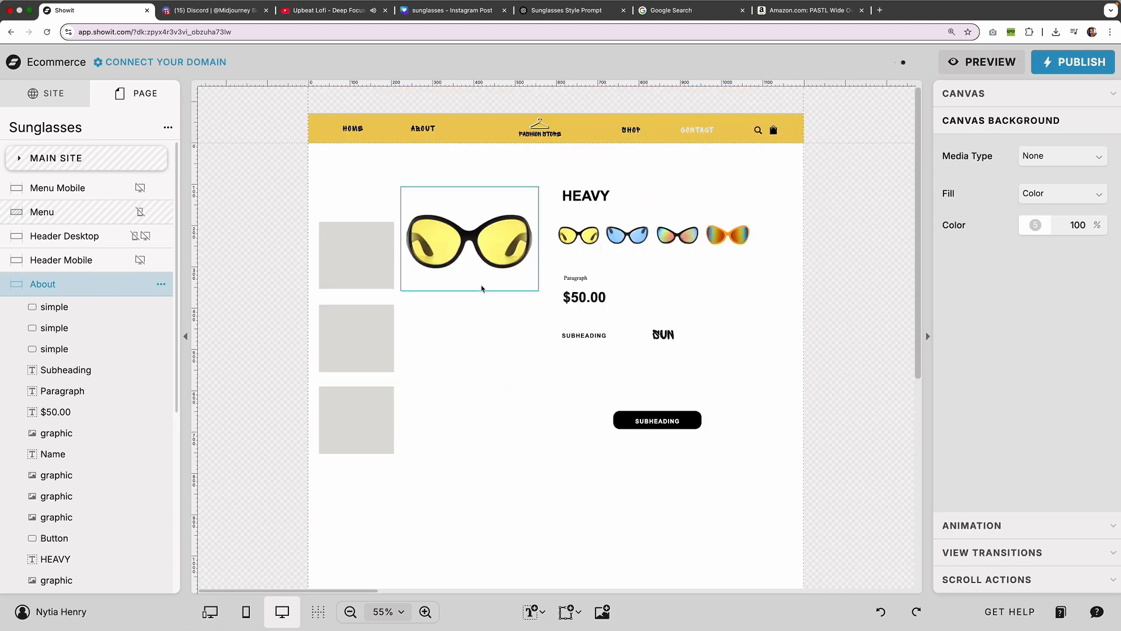
Move the column of three grey rectangles down so it starts below the large sunglasses image
click(506, 274)
drag(342, 201, 362, 409)
drag(356, 345, 360, 427)
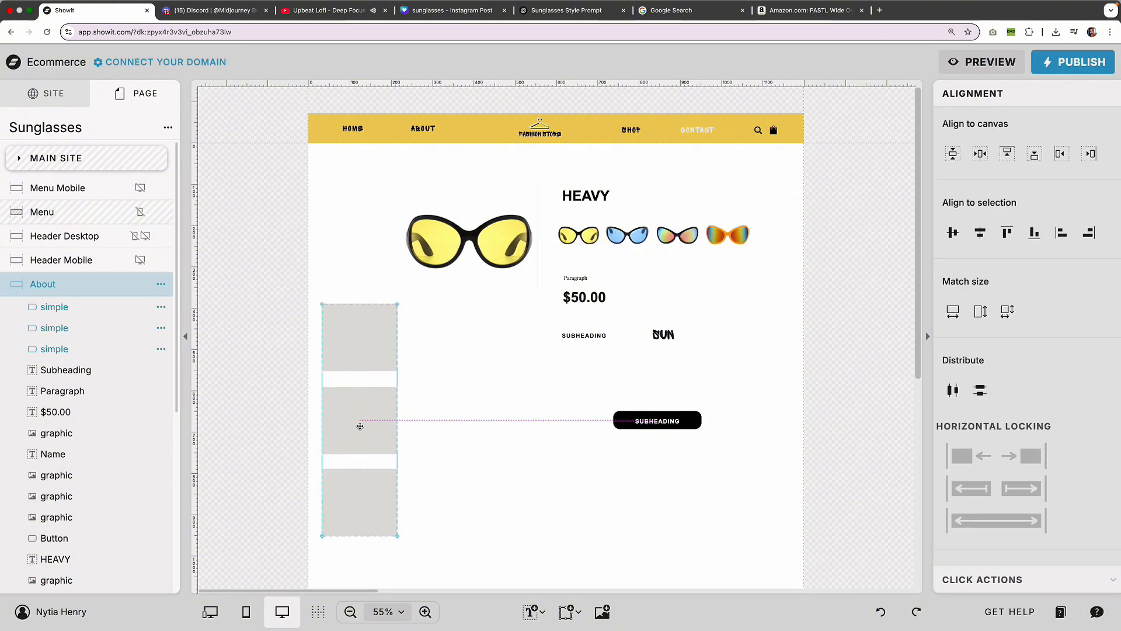
Give the black button square corners and the label ADD TO CART, placing it under the subheading
click(657, 420)
click(665, 422)
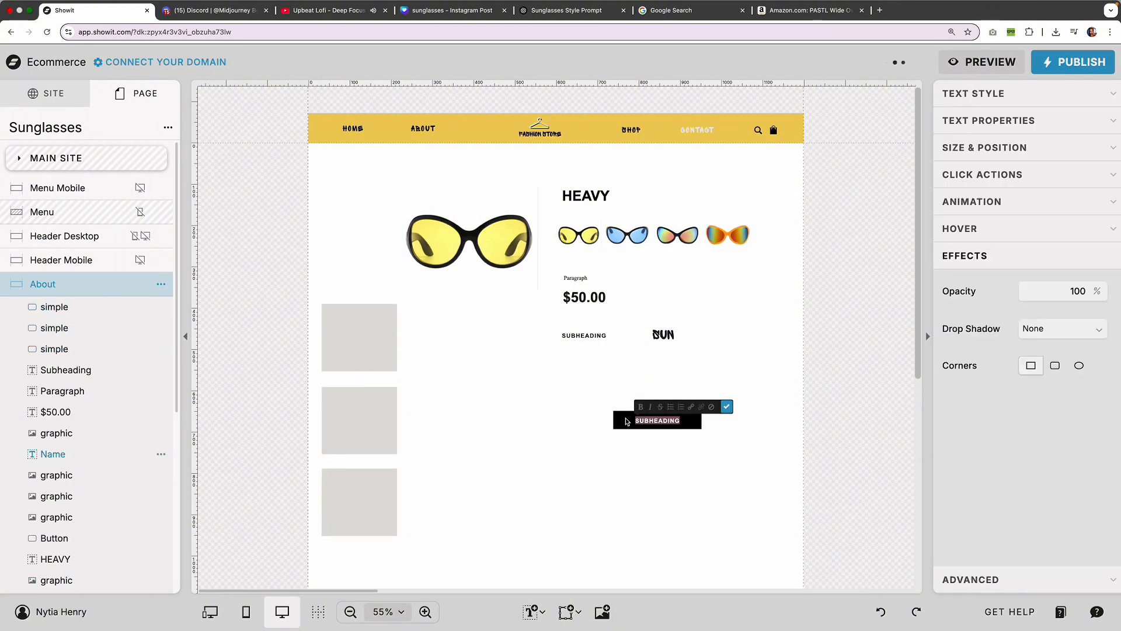
drag(668, 437, 667, 421)
drag(670, 421, 619, 418)
Duplicate the ADD TO CART button directly below it and relabel the copy BUY NOW
key(super+d)
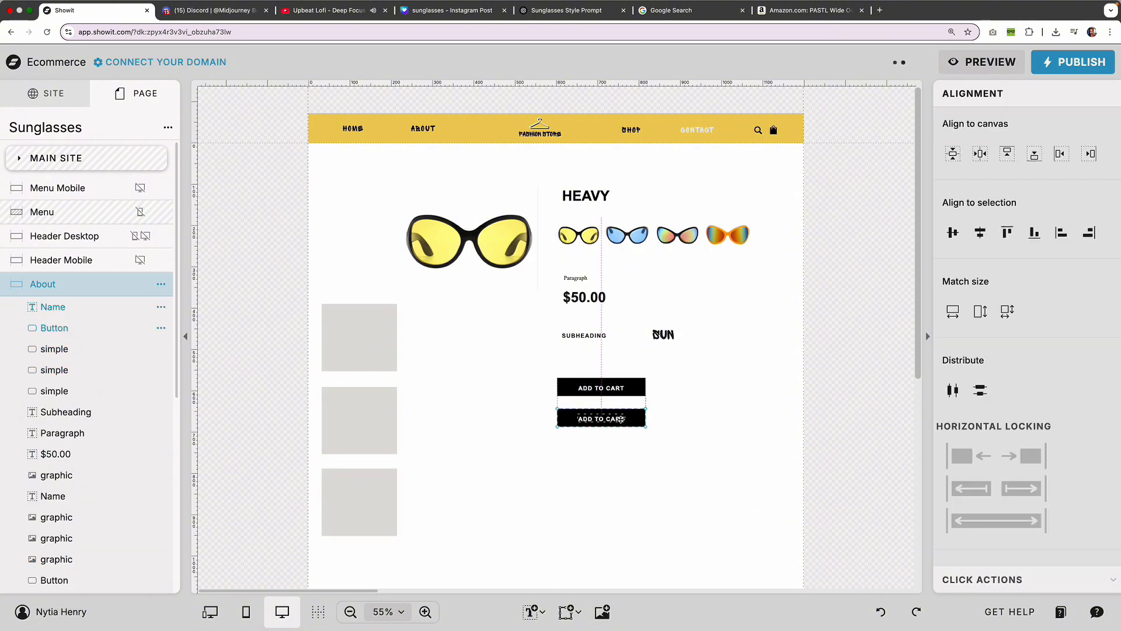
click(685, 437)
double_click(624, 418)
click(738, 393)
drag(705, 439, 572, 366)
click(748, 430)
Insert a small solid Star icon to the right of the paragraph and colour it with yellow swatch 4
scroll(679, 338, down, 1)
click(564, 612)
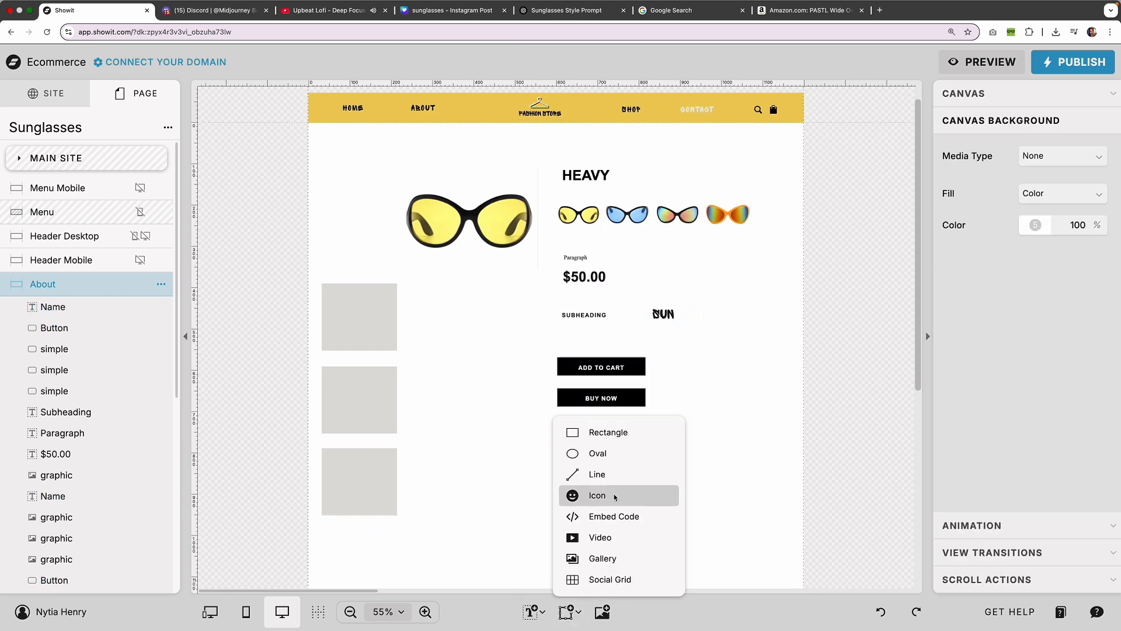
click(605, 490)
click(1083, 146)
text(STARS)
click(781, 223)
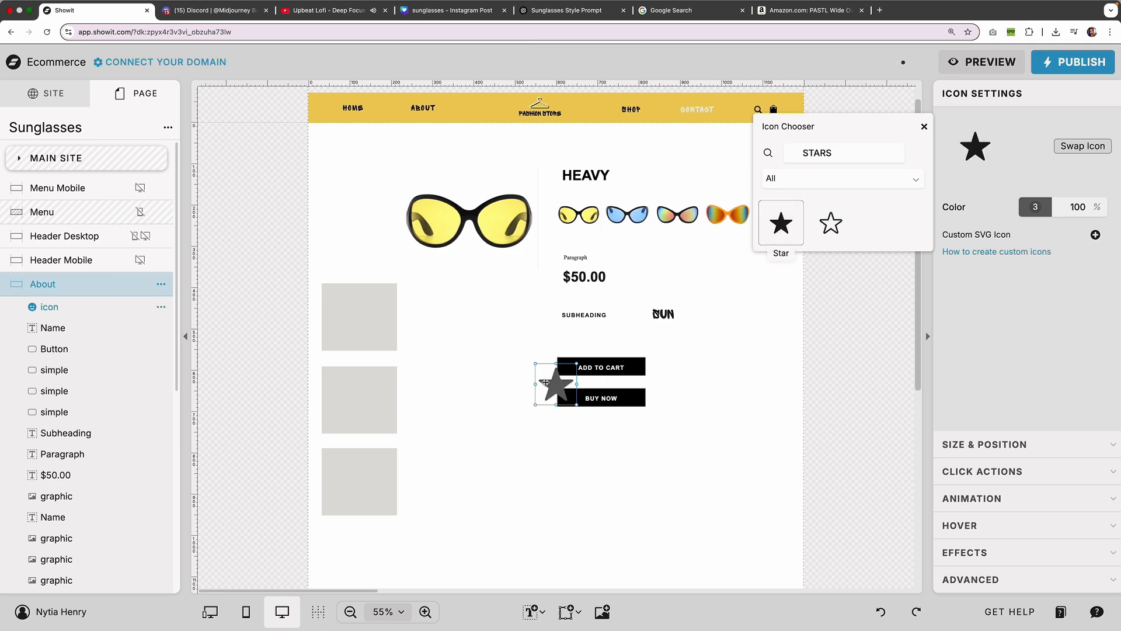
drag(555, 384, 689, 259)
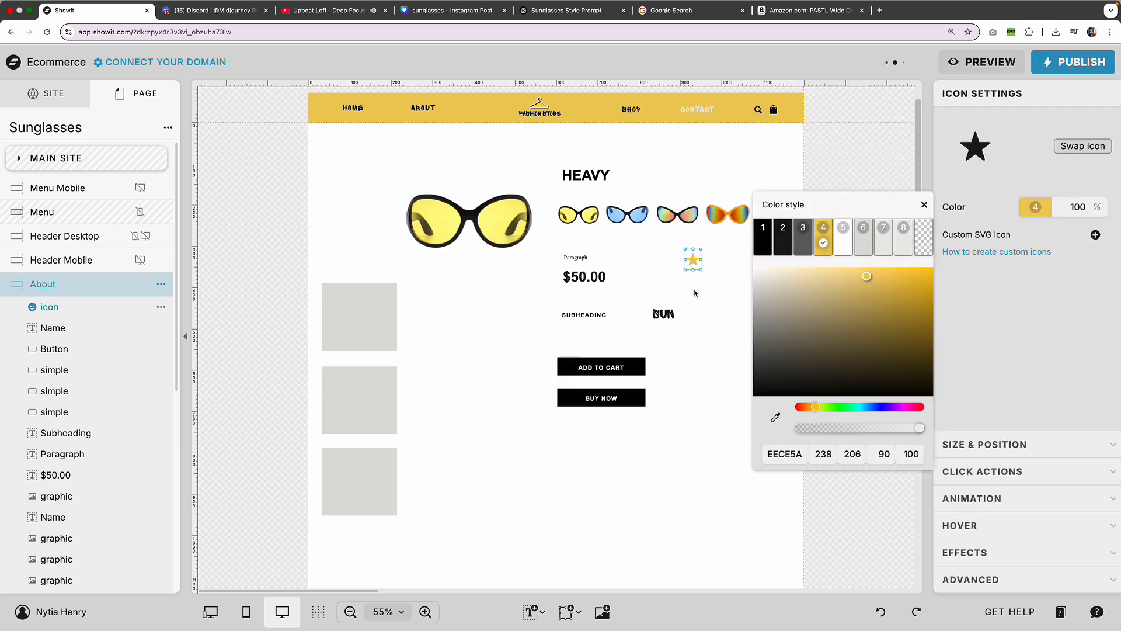
Duplicate the yellow star icon to build a horizontal row of five stars
drag(696, 262, 719, 259)
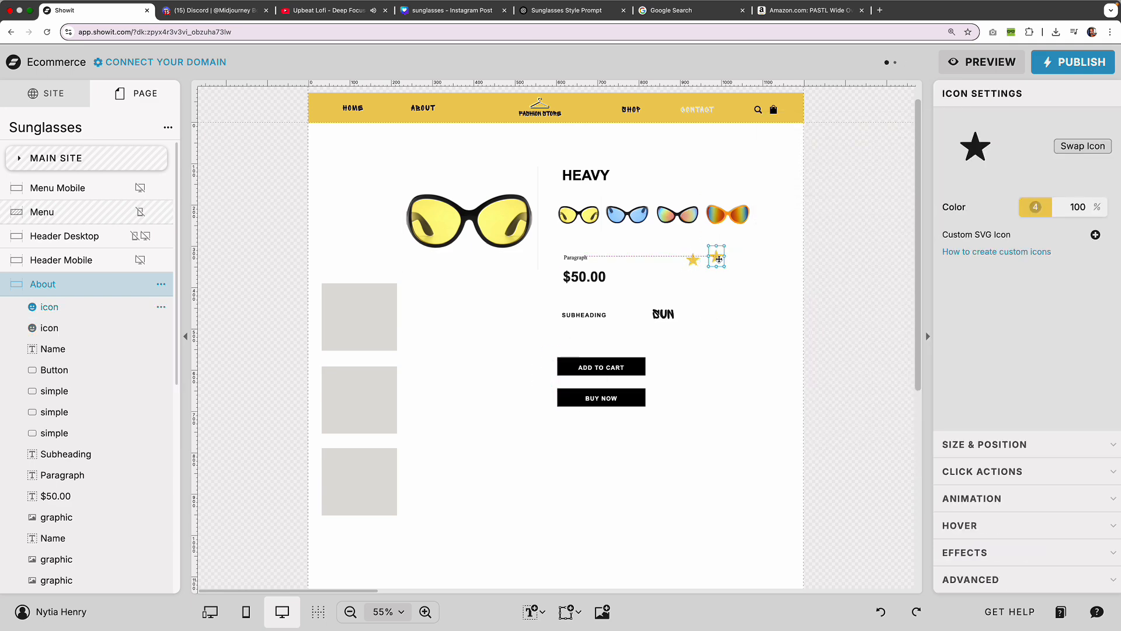
shift+click(693, 261)
click(755, 261)
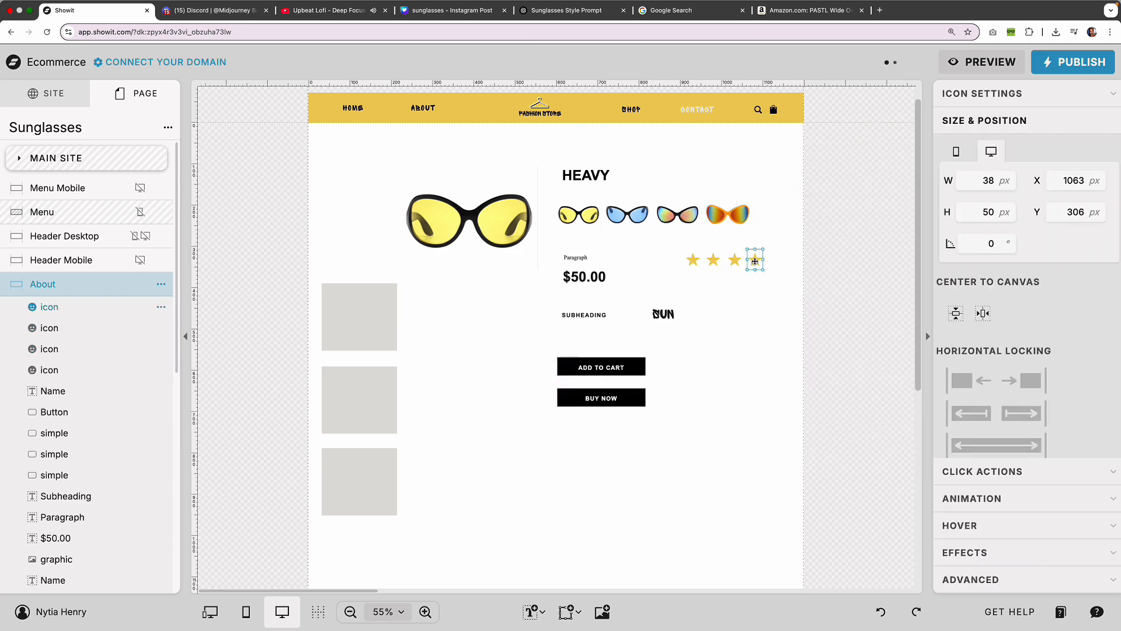
scroll(804, 216, up, 5)
drag(598, 285, 465, 271)
key(super+z)
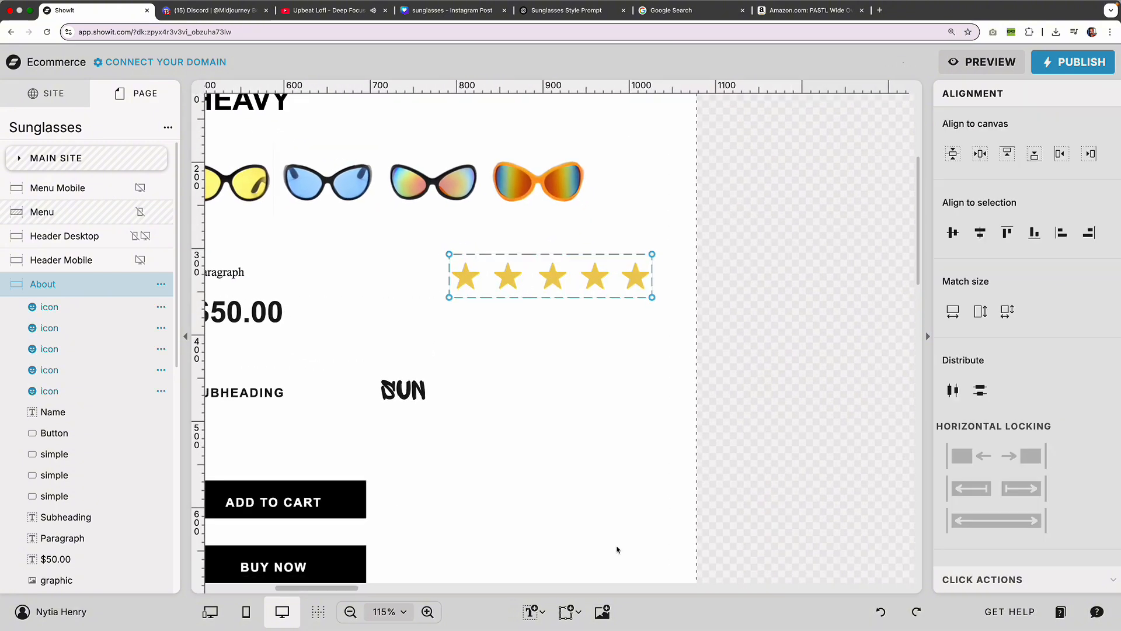
Move the five-star row up between the HEAVY heading and the sunglasses thumbnails
drag(315, 589, 281, 591)
click(351, 611)
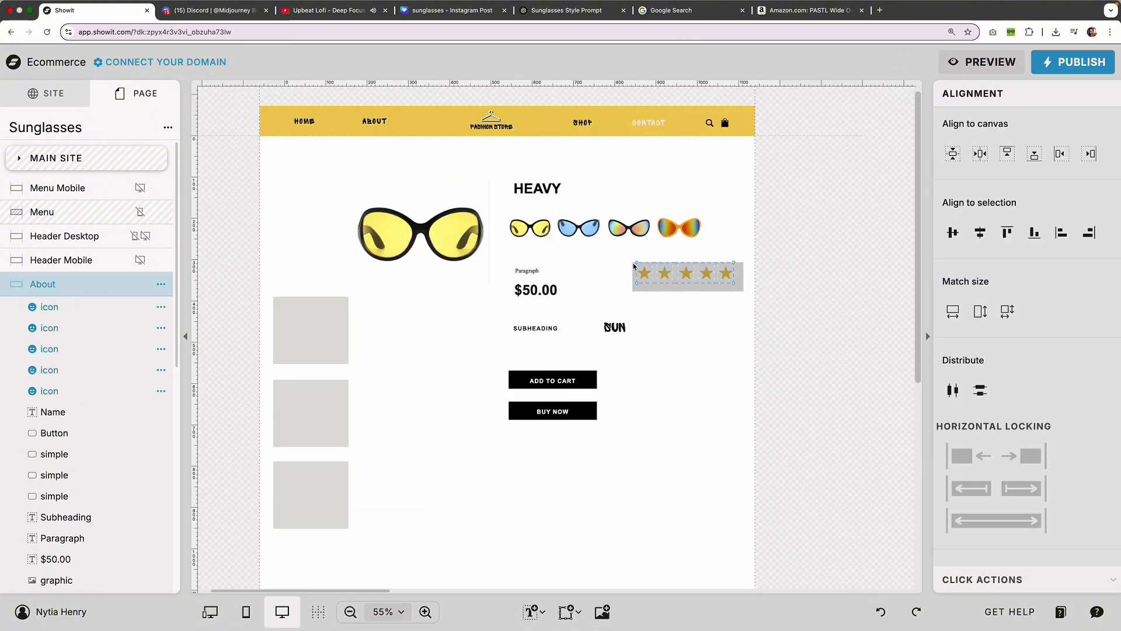
drag(633, 263, 632, 262)
drag(684, 272, 556, 205)
click(738, 265)
Lower the four sunglasses thumbnails and fit a smaller star row between them and the HEAVY heading
drag(730, 255, 520, 227)
drag(578, 227, 578, 252)
drag(625, 221, 509, 202)
drag(546, 210, 546, 223)
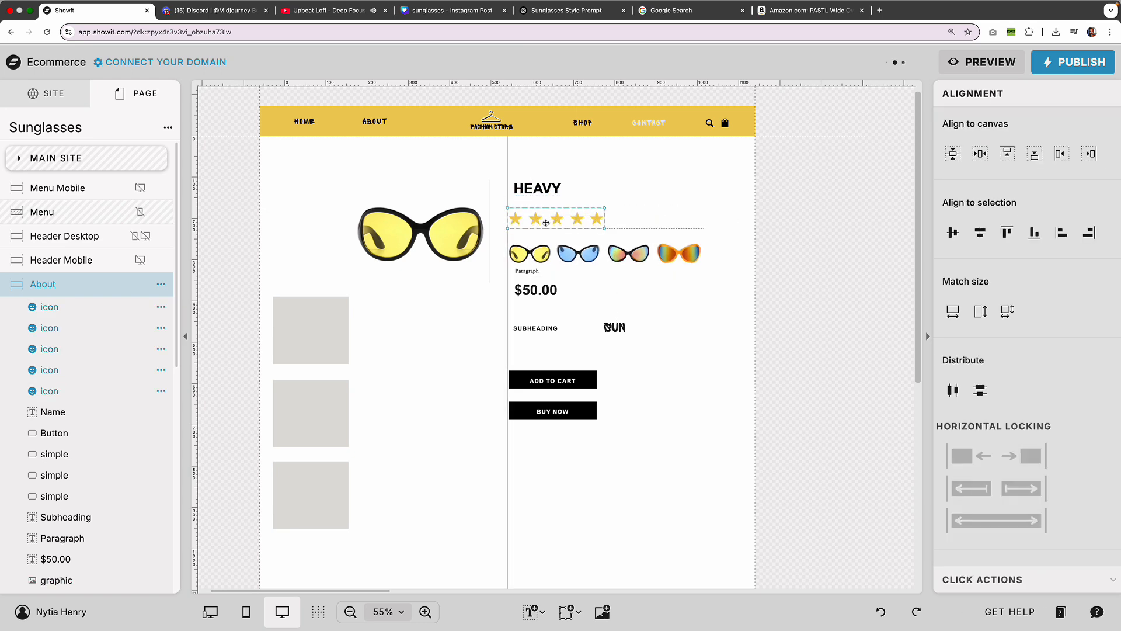
drag(447, 231, 605, 228)
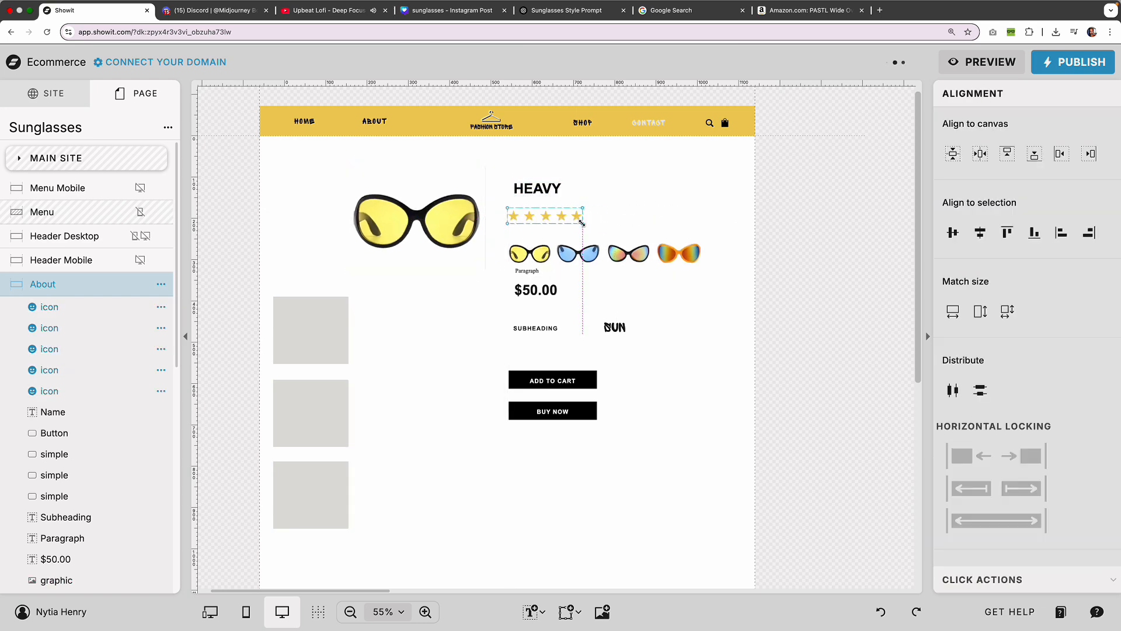
click(633, 222)
Lower the price and paragraph text, and set the orange sunglasses thumbnail aside near the canvas's lower right
drag(546, 290, 546, 298)
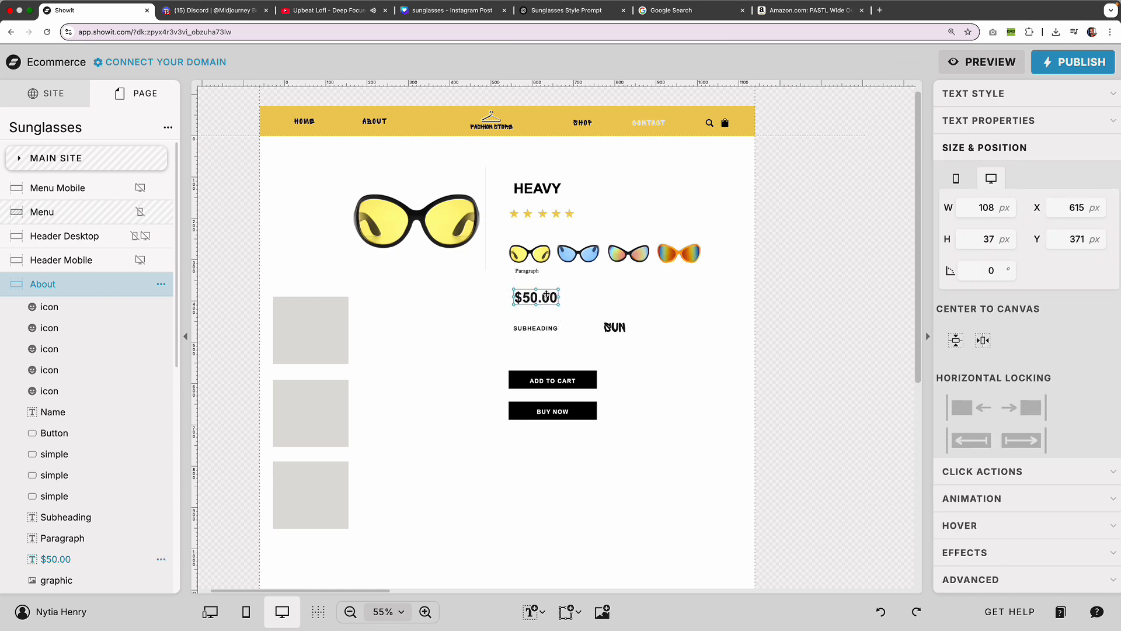
click(678, 253)
drag(678, 252, 696, 511)
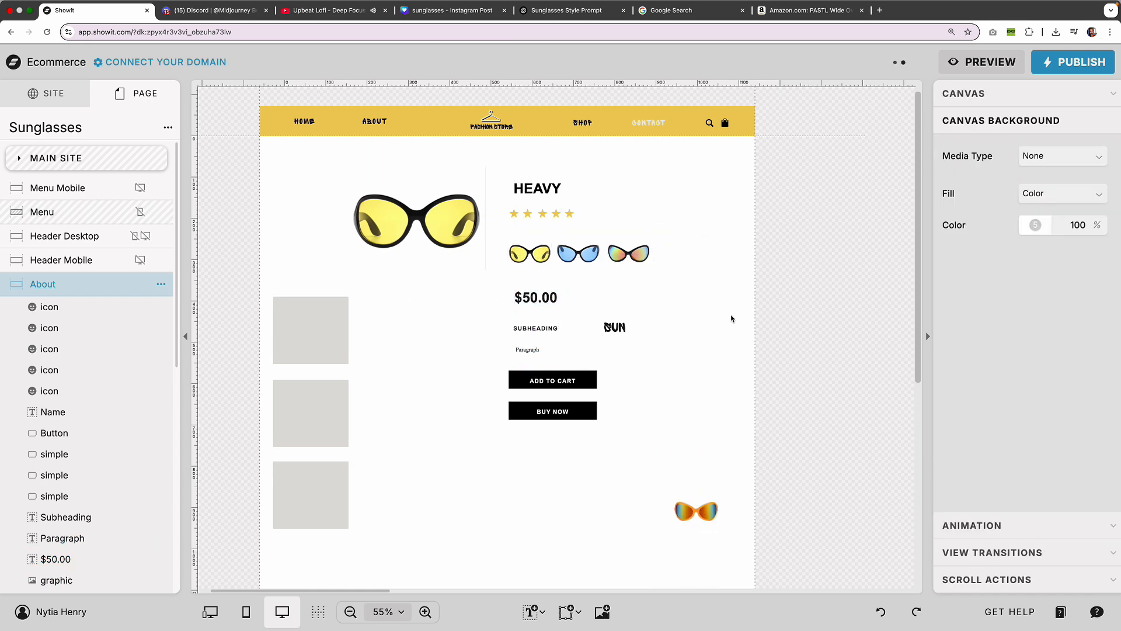
Enlarge the three remaining sunglasses thumbnails slightly and spread them along their row
drag(502, 230, 650, 264)
drag(588, 252, 591, 251)
click(704, 343)
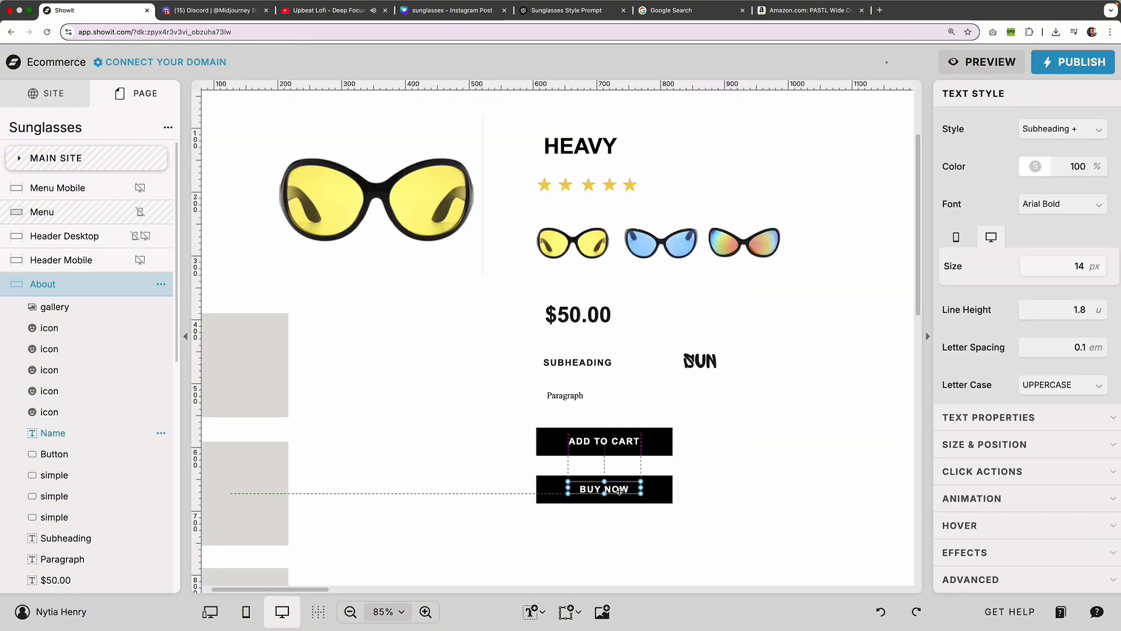
Centre the BUY NOW label within its black button
scroll(619, 491, up, 5)
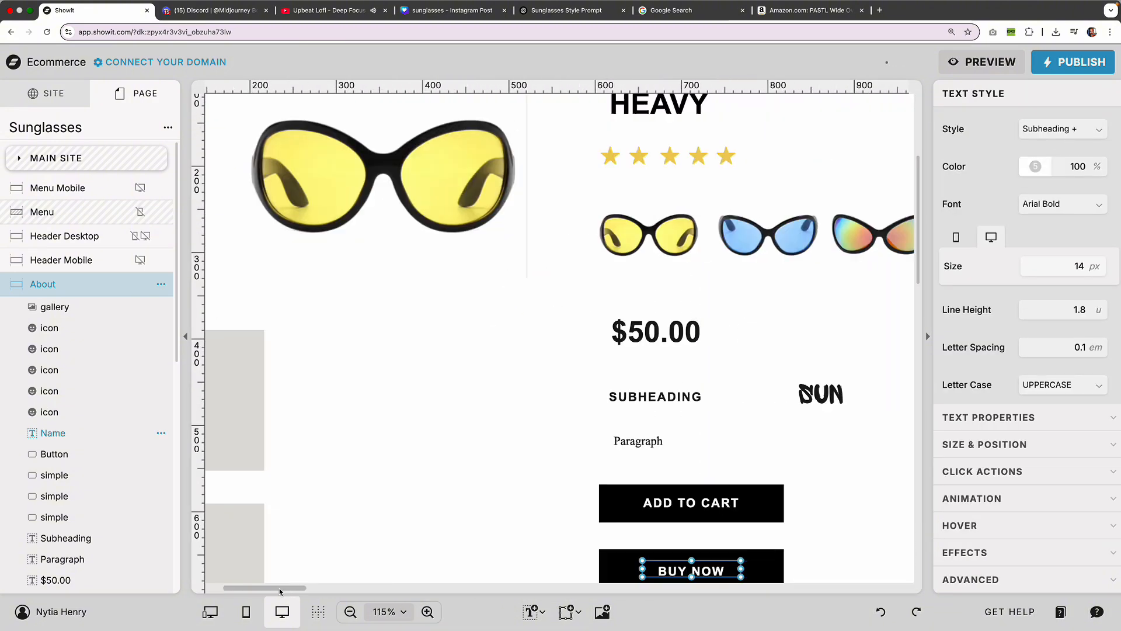
click(558, 523)
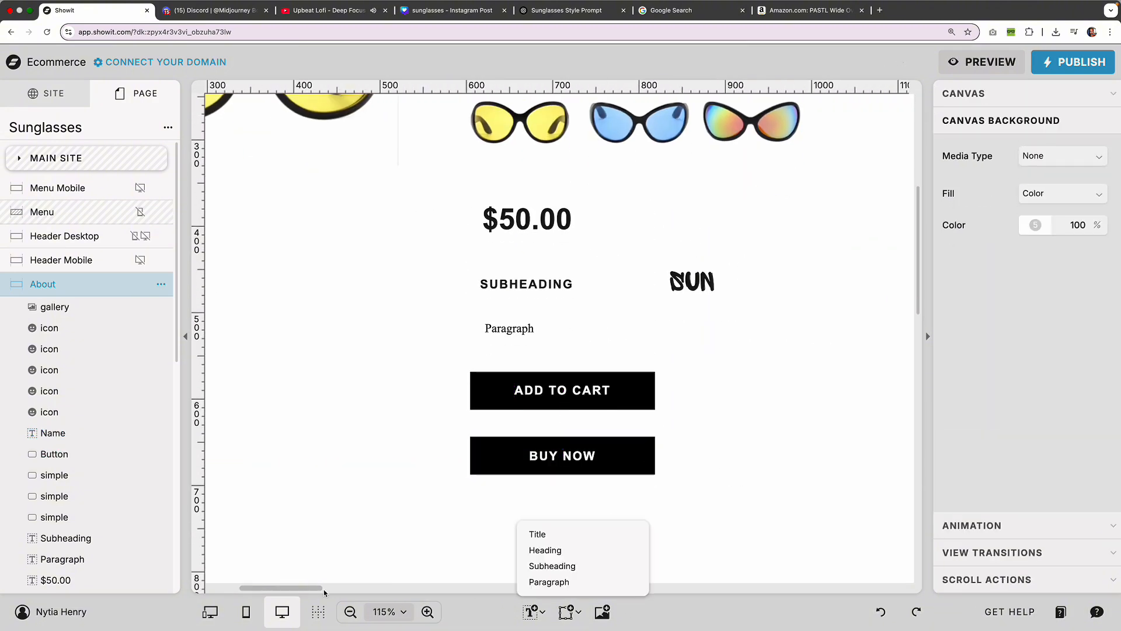
scroll(546, 370, down, 10)
Put the graffiti-style SUN title above the stars in place of the HEAVY heading, moving HEAVY aside beside the price
double_click(617, 328)
scroll(621, 332, up, 1)
key(Escape)
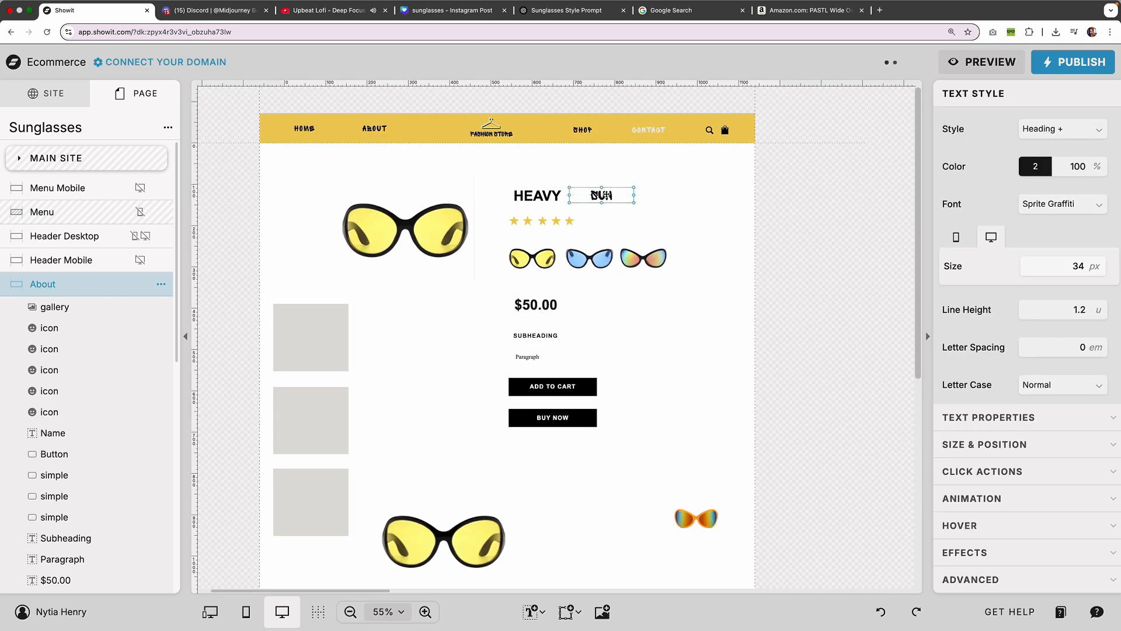
drag(635, 195, 593, 196)
double_click(655, 196)
drag(526, 195, 682, 323)
drag(629, 192, 507, 201)
Change the graffiti-style product title to SOLAR BLOOM SUNGLASSES
double_click(543, 201)
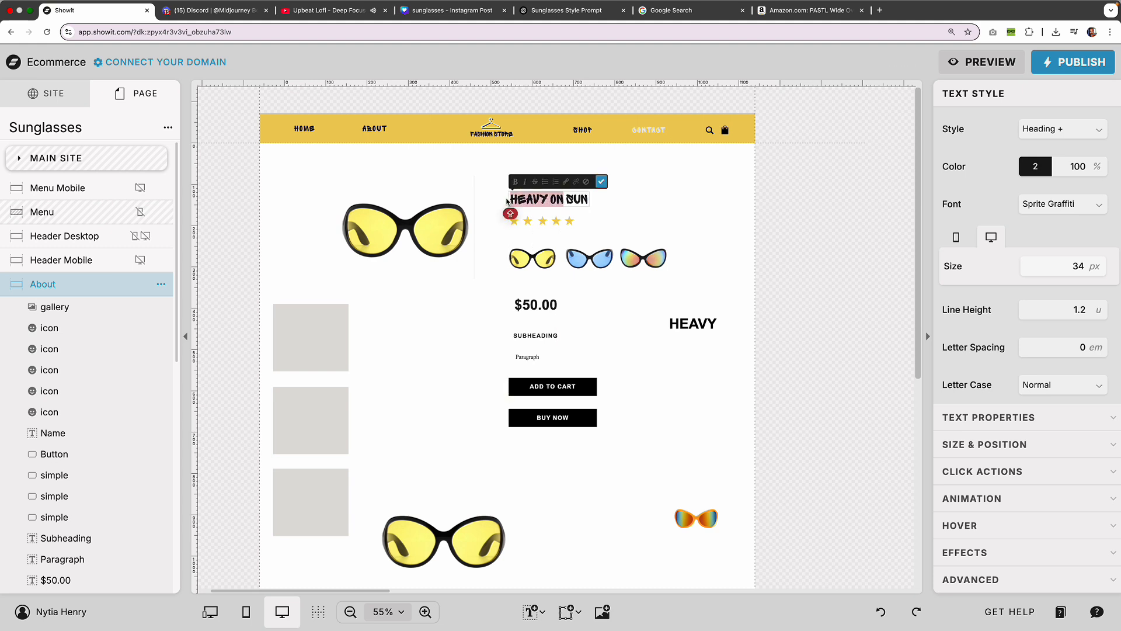
click(638, 203)
double_click(596, 201)
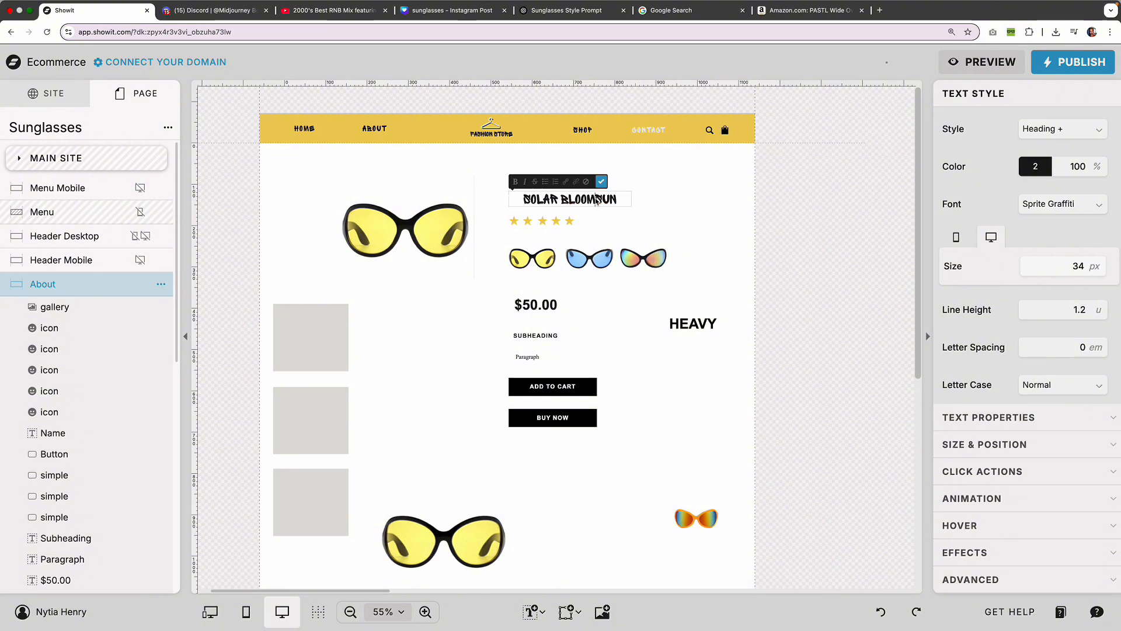
text(GLASSES)
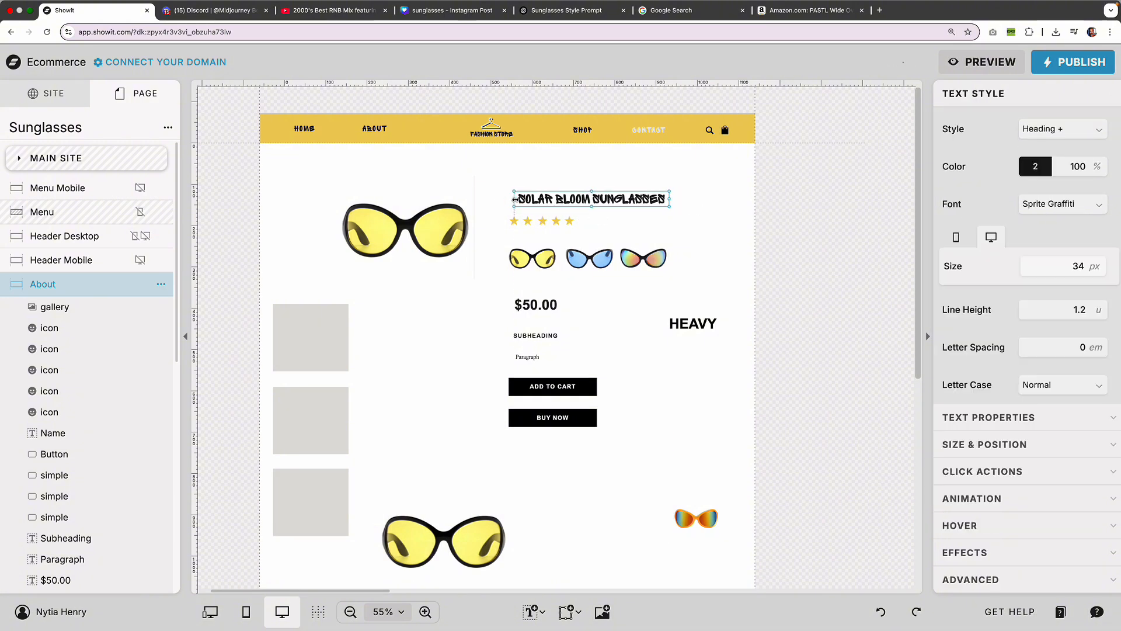
Replace the paragraph placeholder with the product description starting "Step into the spotlight with these bold, oversized sunglasses."
click(543, 345)
double_click(543, 348)
text(Step into the spotlight with these bold, oversized sunglasses. Featuring a sleek black frame and wide, rounded yellow-tinted lenses, these shades channel a perfect mix of retro 70s glam and futuristic edge. Designed to turn heads and elevate any look, they're the ultimate statement piece for those who aren't afraid to shine. Lightweight, stylish, and full of personality — your new go-to for golden hour and beyond.)
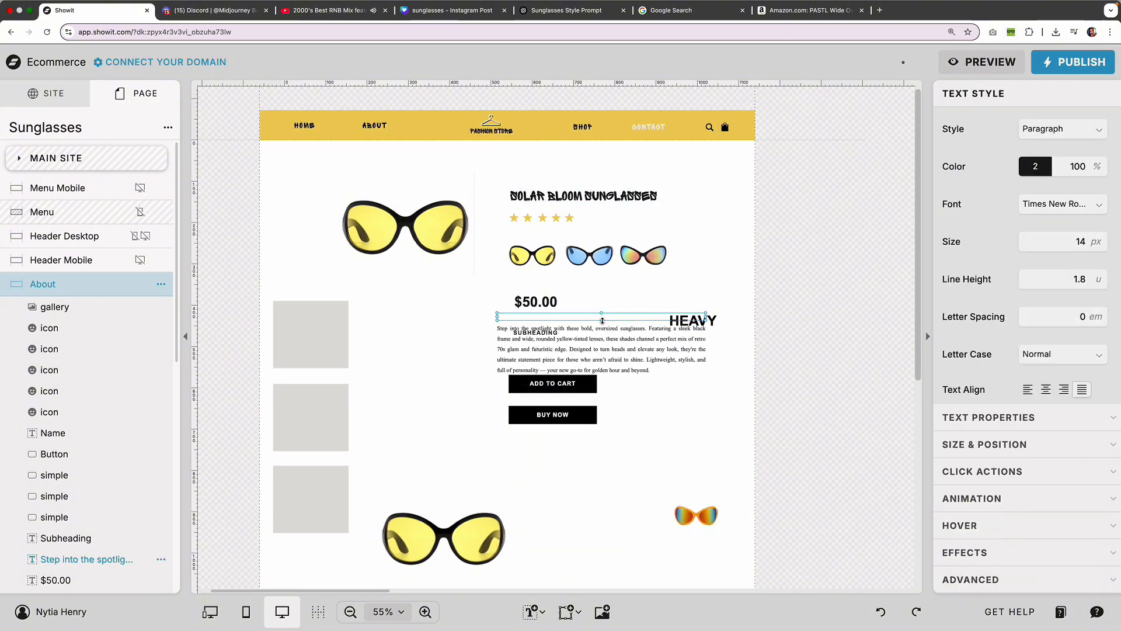
Left-align the product description and space it below the subheading, with the two black buttons moved down beneath it
click(1028, 389)
drag(633, 441, 557, 450)
drag(604, 407, 606, 370)
drag(603, 342, 603, 348)
Align the subheading with the product description's left edge and change its text to DESCRIPTION
drag(552, 335, 543, 334)
double_click(543, 334)
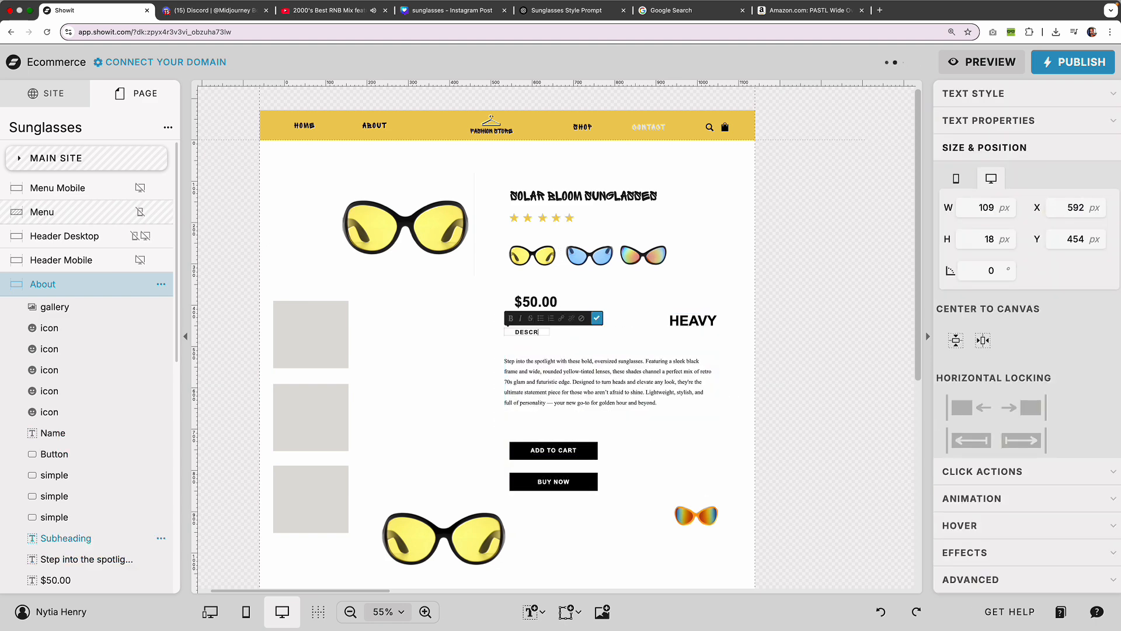
text(dESCRIPTION)
click(621, 345)
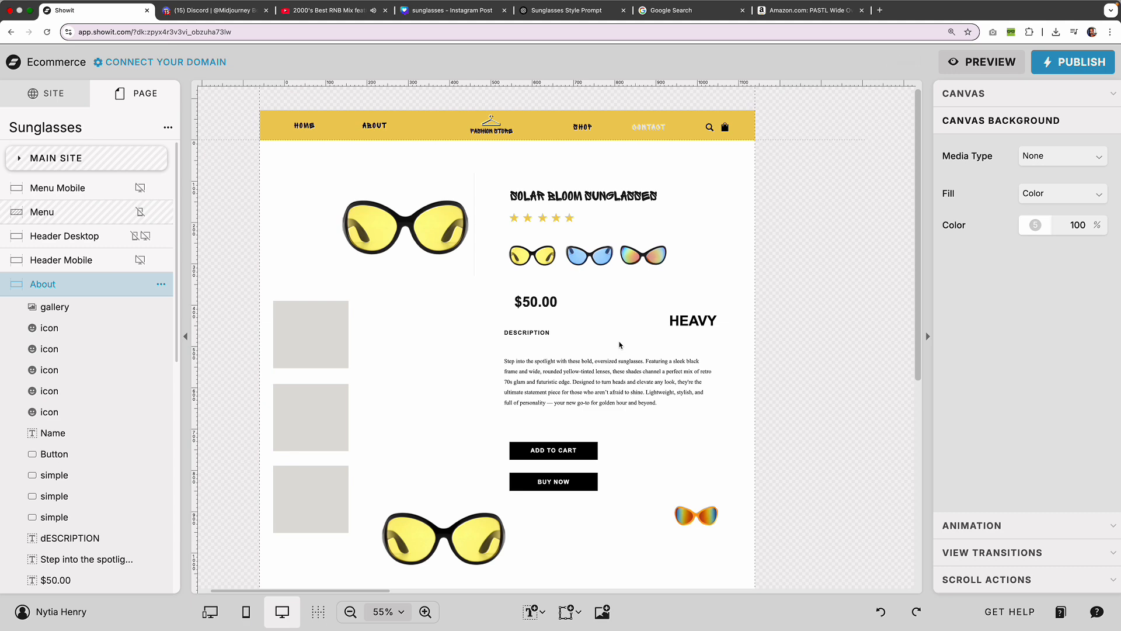
Make the entire product description paragraph bold
double_click(649, 383)
drag(658, 403, 493, 360)
click(514, 335)
click(707, 433)
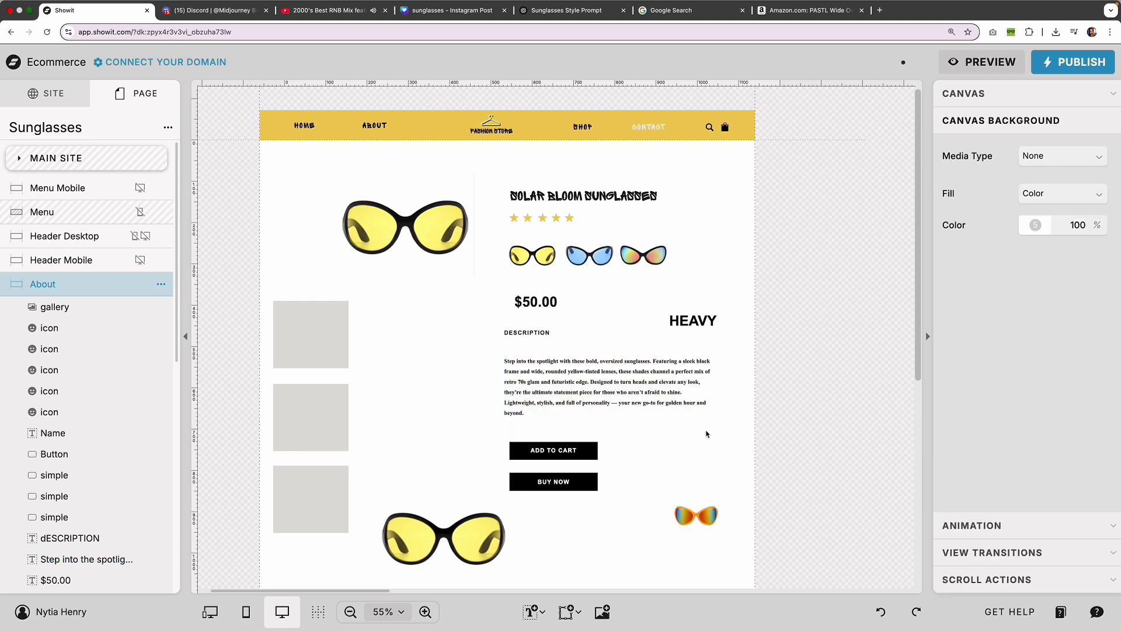
Set the product description's font to Arial, widen its text box towards the canvas edge and move it up nearer the subheading
click(648, 383)
click(981, 93)
click(1061, 205)
scroll(1028, 373, down, 4)
click(989, 490)
drag(712, 379, 748, 380)
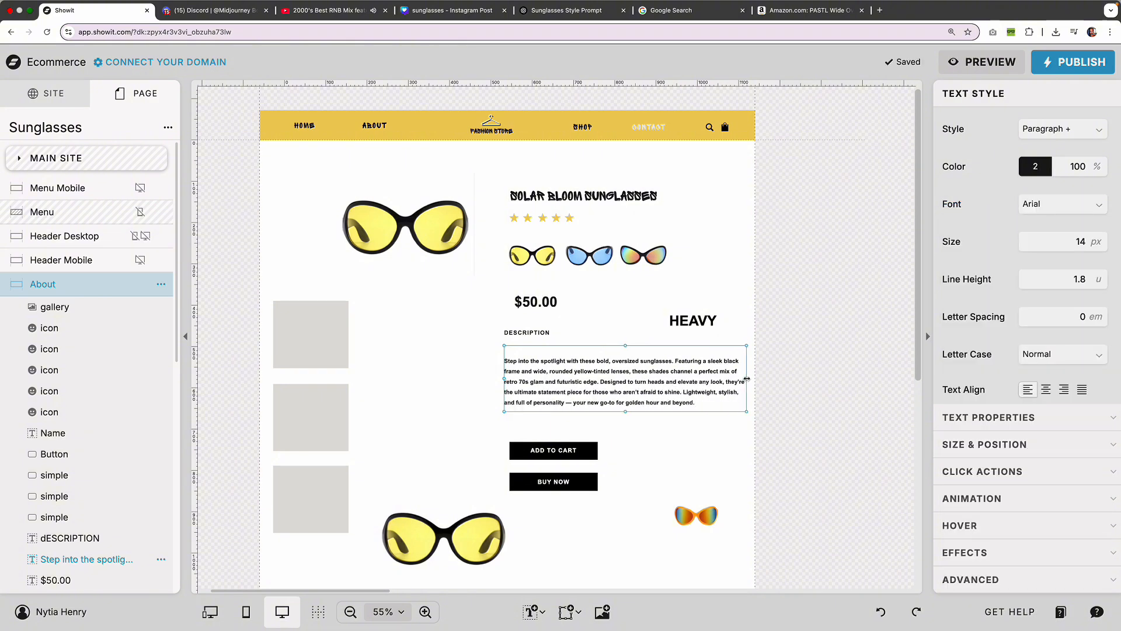
drag(623, 379, 623, 368)
Examine the text style and font options of the DESCRIPTION subheading
click(527, 333)
scroll(1067, 172, down, 3)
scroll(1066, 172, up, 3)
click(1040, 212)
click(725, 302)
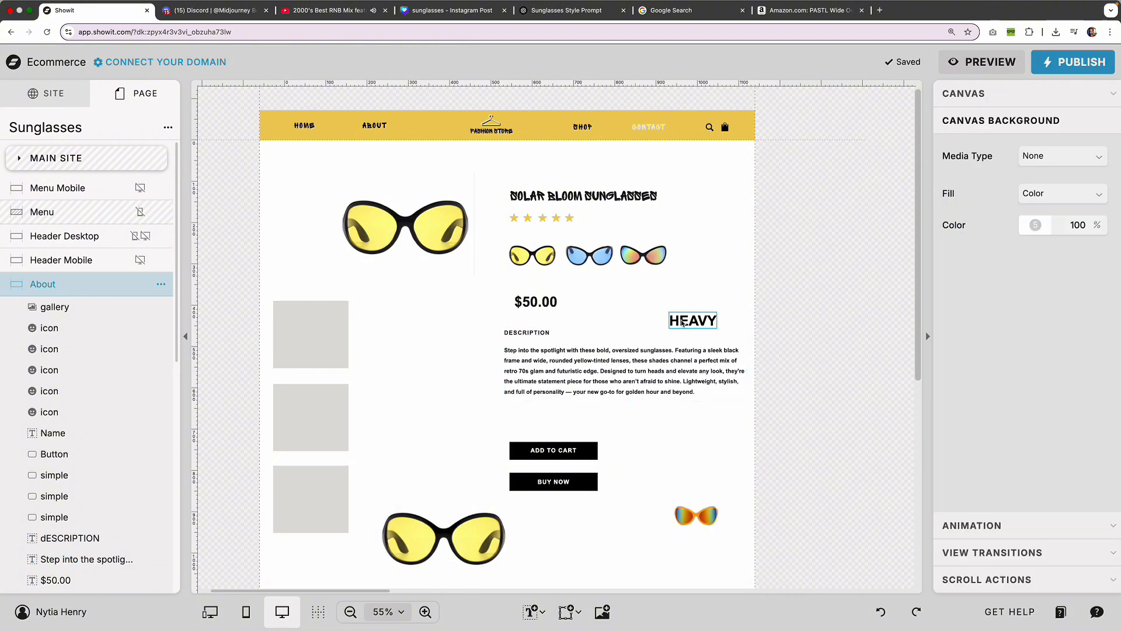
Move the ADD TO CART button up beneath the description, widen it to about 412 px and centre its label
drag(610, 431, 504, 463)
click(624, 432)
drag(554, 451, 701, 418)
click(611, 418)
drag(575, 418, 617, 418)
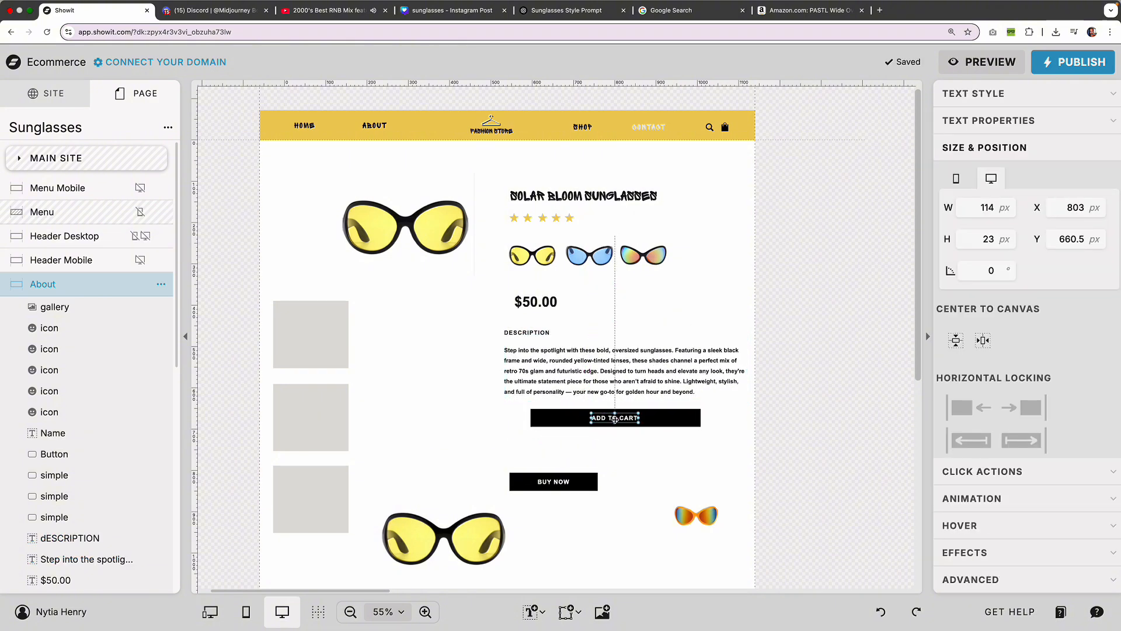
click(625, 447)
drag(587, 485, 608, 449)
click(607, 467)
key(super+z)
Move the BUY NOW button up, widen it to match the ADD TO CART button and centre its label on it
drag(575, 519, 555, 467)
click(610, 452)
drag(554, 481, 701, 452)
click(716, 464)
drag(574, 451, 620, 452)
click(730, 470)
Shift the BUY NOW button and its label up to narrow the gap below ADD TO CART
drag(685, 471, 619, 451)
click(620, 453)
click(641, 481)
click(635, 474)
drag(621, 453, 620, 443)
Move both purchase buttons with their labels up under the description and towards its left edge
click(684, 479)
drag(683, 478, 620, 417)
drag(623, 422, 599, 418)
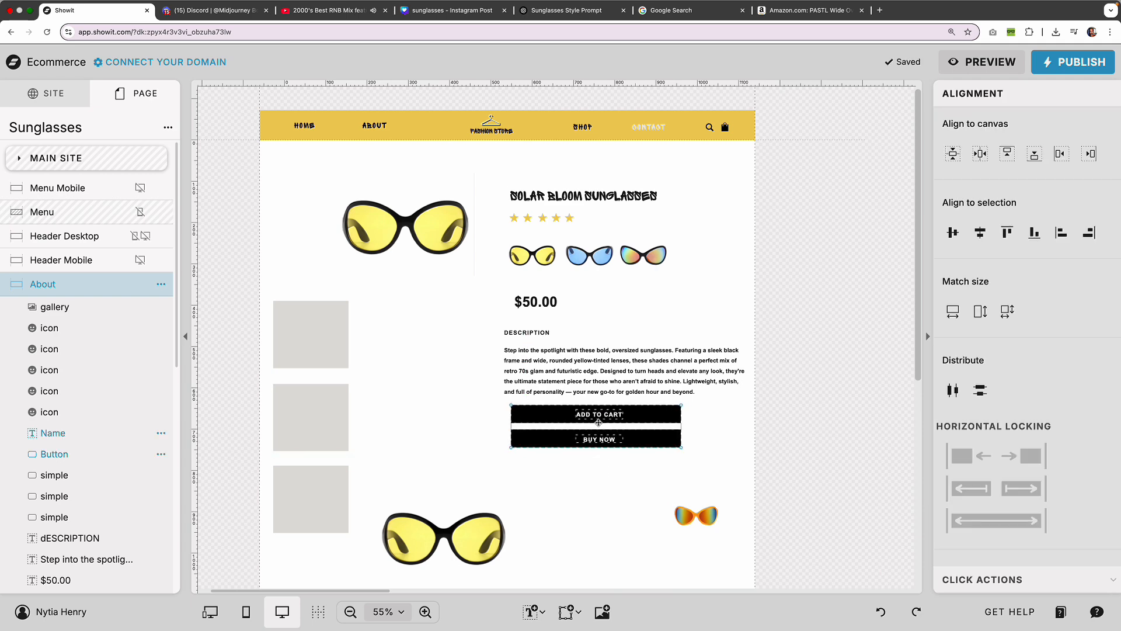
click(660, 472)
click(663, 420)
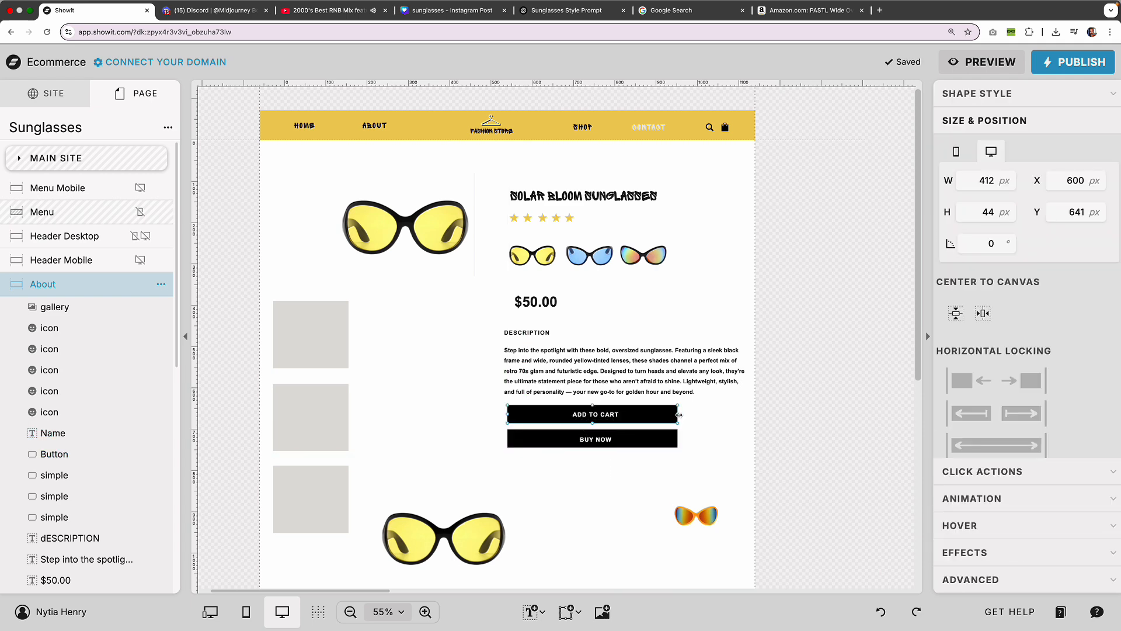
click(873, 619)
Narrow the product description box to about 571 px and justify its text
click(716, 374)
drag(747, 368, 740, 368)
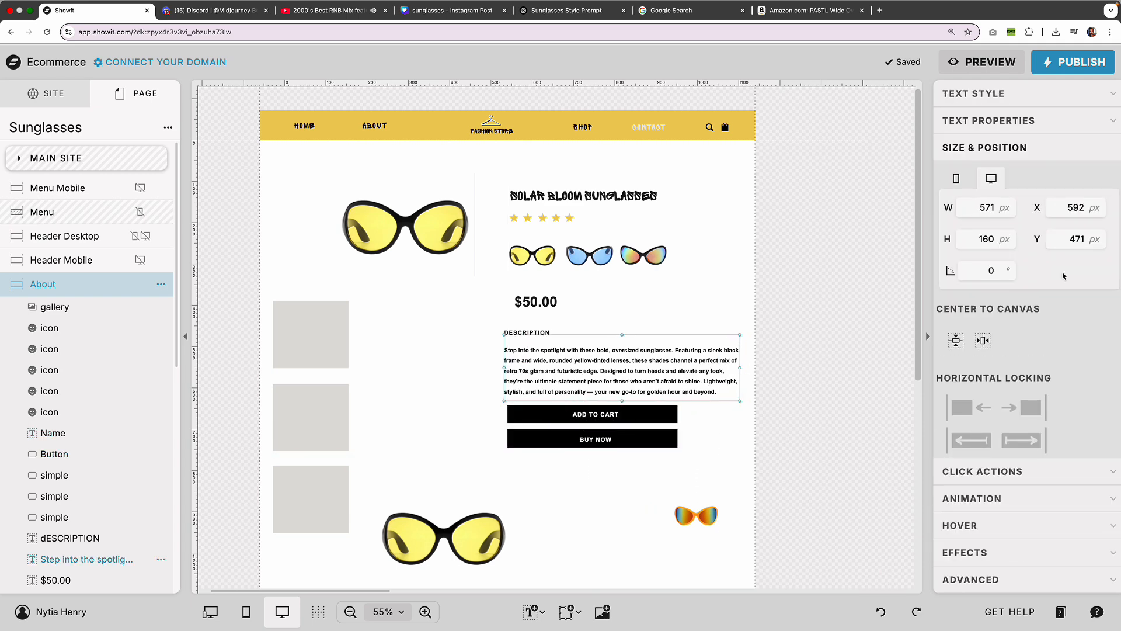
click(981, 93)
click(1046, 390)
click(1065, 390)
click(1082, 390)
click(746, 418)
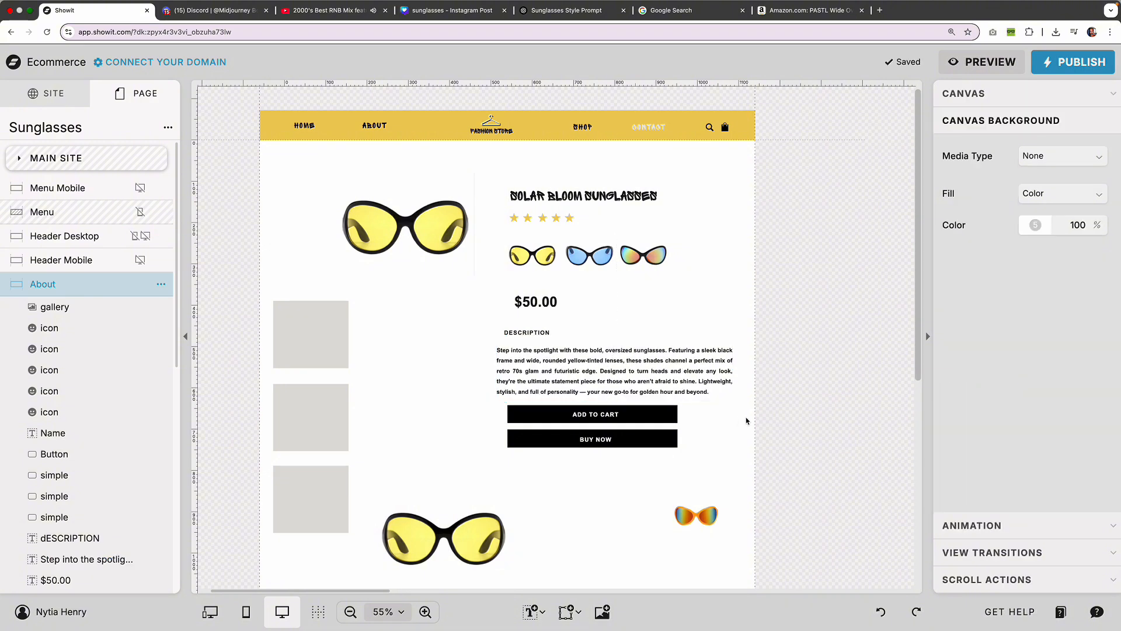
Stretch the ADD TO CART button to match the description, and narrow the description box with its text left-aligned
click(668, 415)
drag(677, 414, 729, 411)
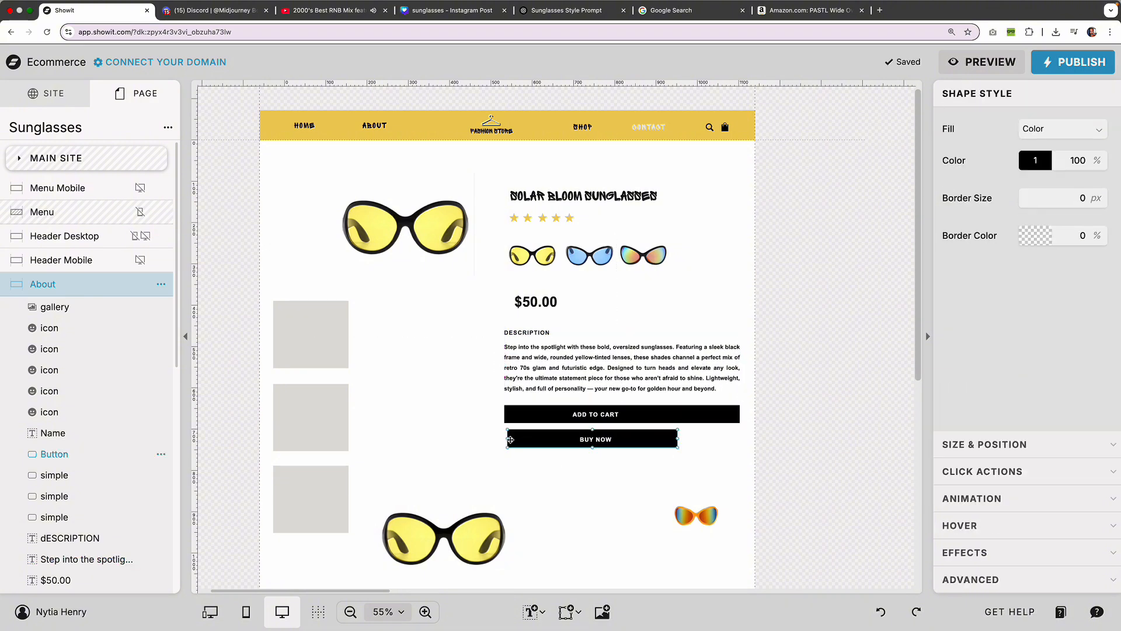
click(711, 367)
drag(740, 364, 713, 352)
click(1046, 391)
click(1028, 389)
Move the price, DESCRIPTION subheading and product description up closer beneath the colour thumbnails
click(716, 360)
drag(548, 333, 531, 314)
click(717, 399)
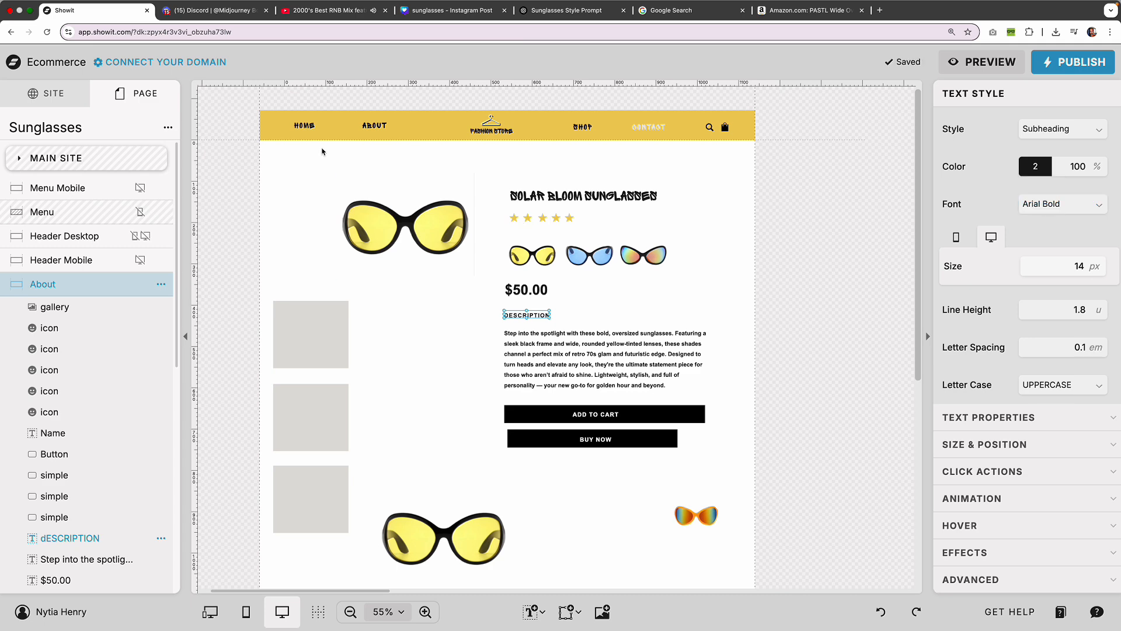
Change the product canvas background to black after trying the yellow and dark grey swatches
click(597, 224)
click(1036, 225)
click(823, 251)
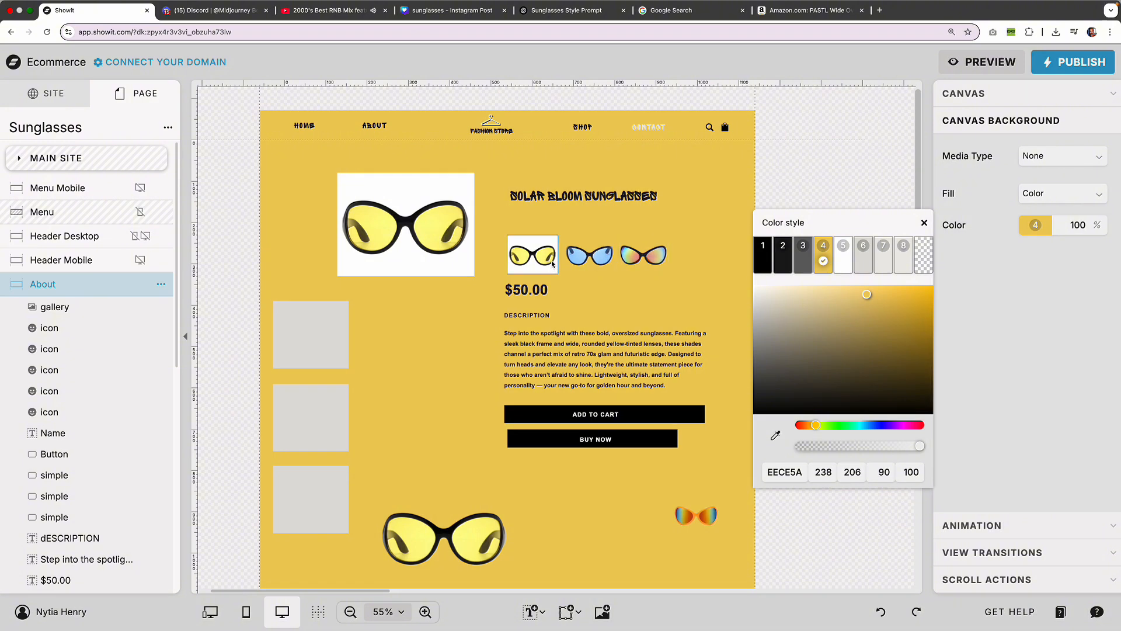
click(786, 261)
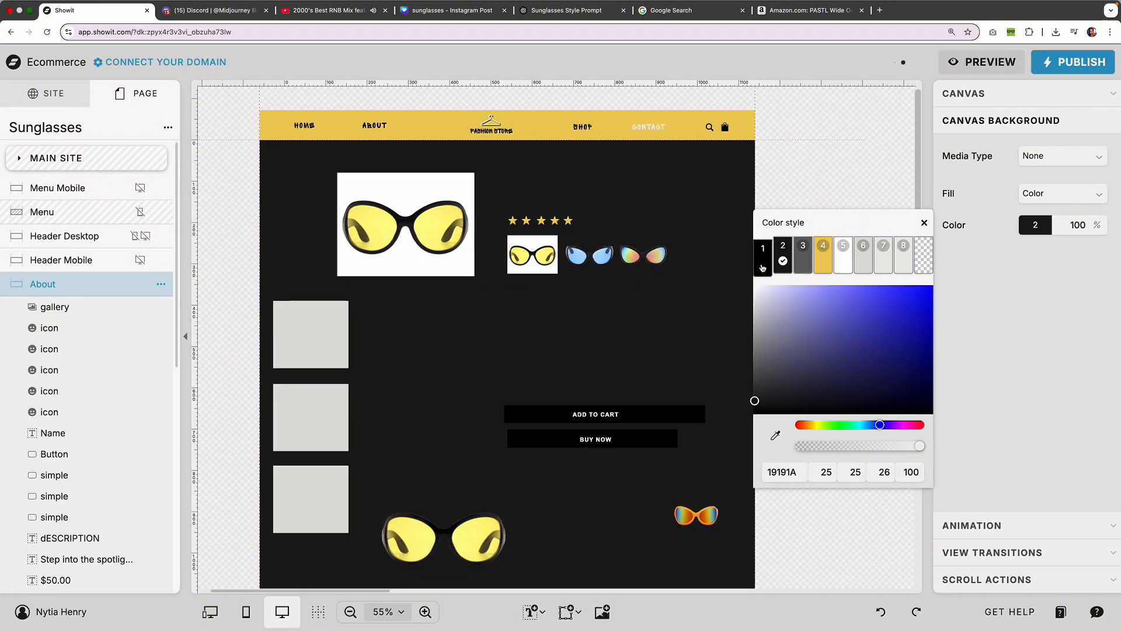
Recolour the product description, the $50.00 price and the DESCRIPTION subheading white
click(584, 359)
click(547, 294)
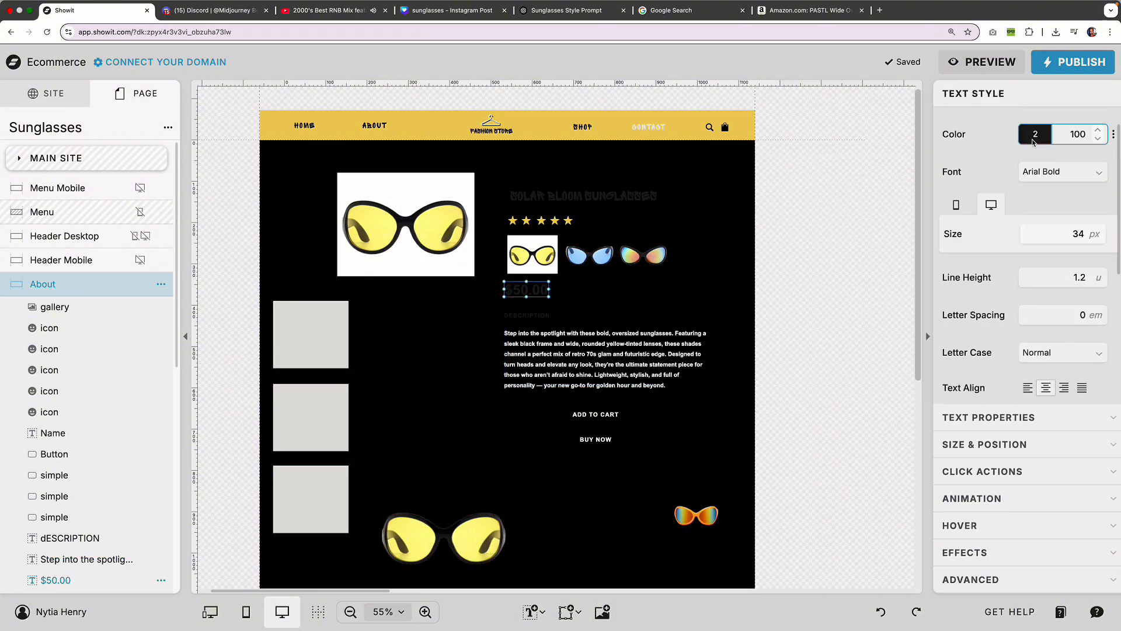
click(1036, 135)
click(844, 169)
click(544, 315)
click(1036, 135)
click(843, 169)
Fill the ADD TO CART button with the yellow brand colour and recolour the product title in the same yellow
click(549, 413)
click(1036, 161)
click(584, 196)
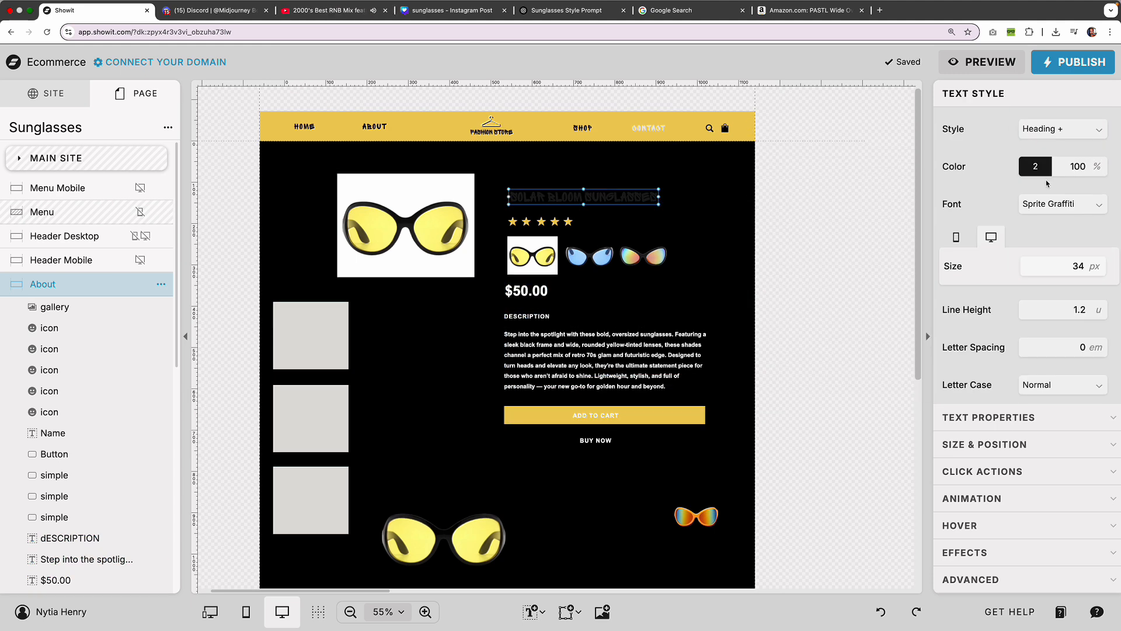
click(1035, 163)
click(824, 186)
click(650, 168)
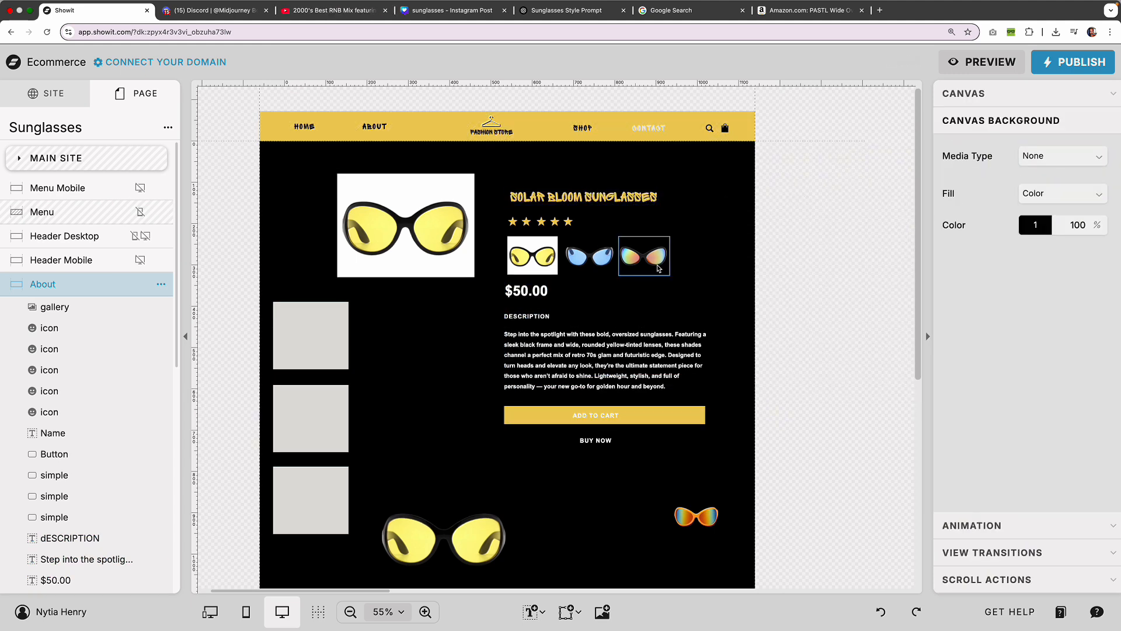
Duplicate the Sunglasses page from the site's page list
click(45, 127)
click(156, 270)
click(246, 313)
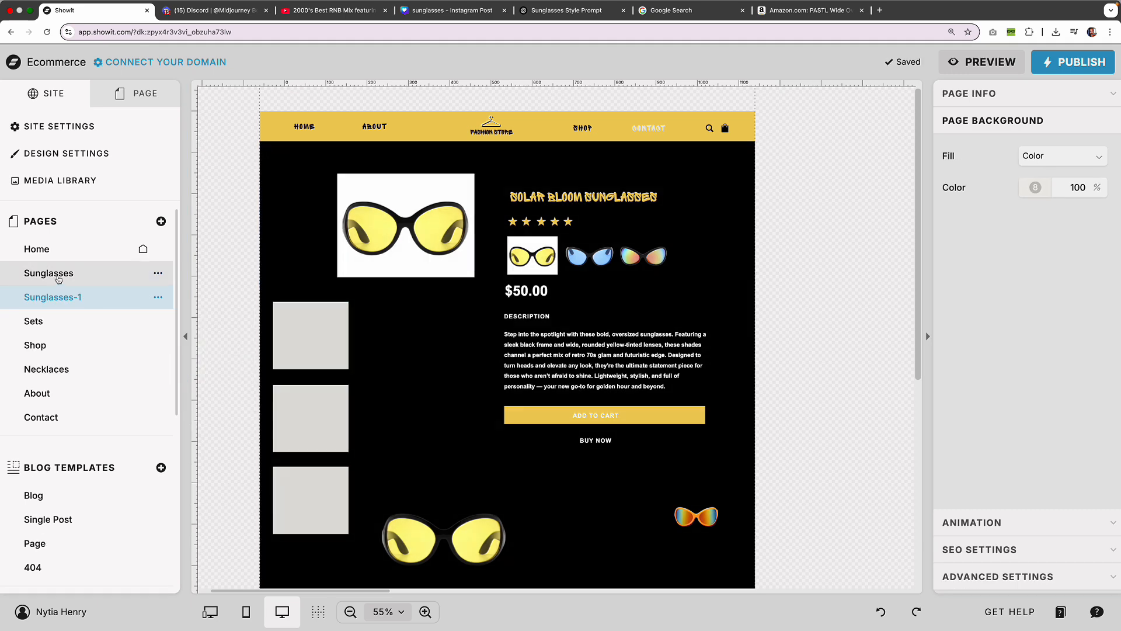
On the duplicated page, set the canvas background to yellow EECE5A and the product title to black
click(1035, 225)
click(824, 242)
click(585, 197)
click(1036, 166)
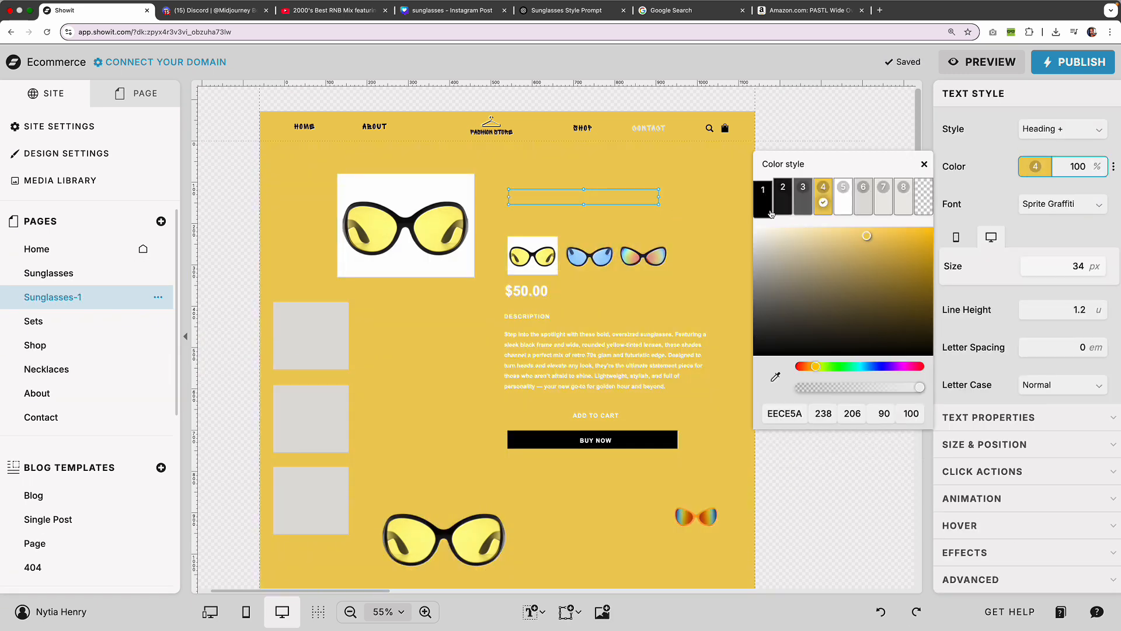
click(771, 214)
click(695, 217)
click(665, 221)
key(Delete)
Fill the ADD TO CART button black and extend the BUY NOW button's right edge to match it
click(660, 416)
click(958, 95)
click(1036, 161)
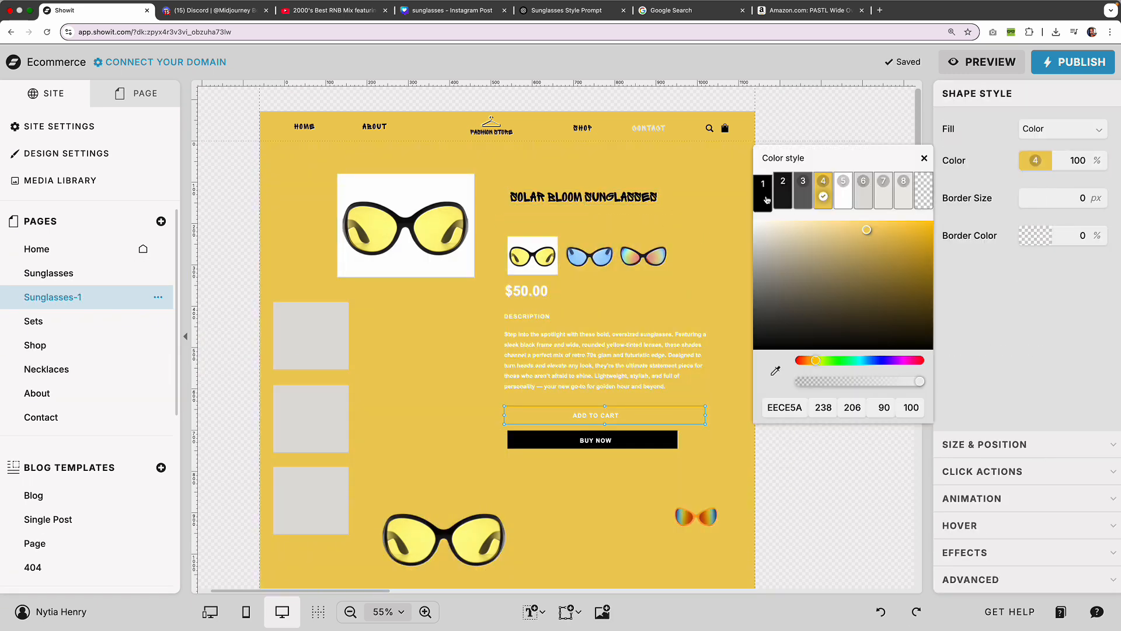
click(764, 192)
click(711, 238)
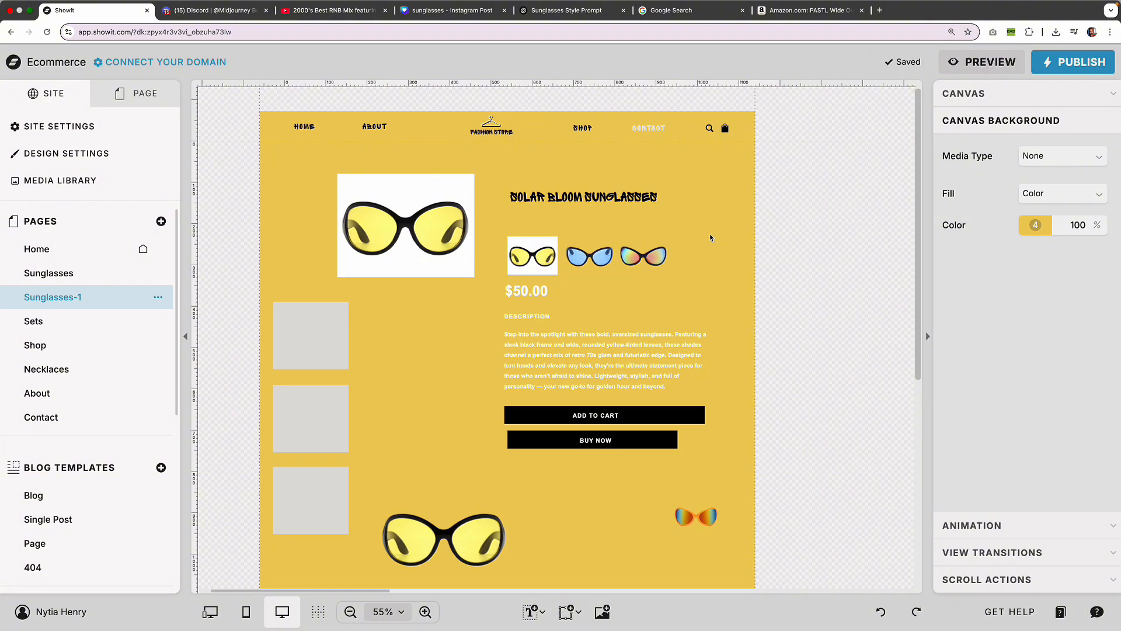
click(670, 443)
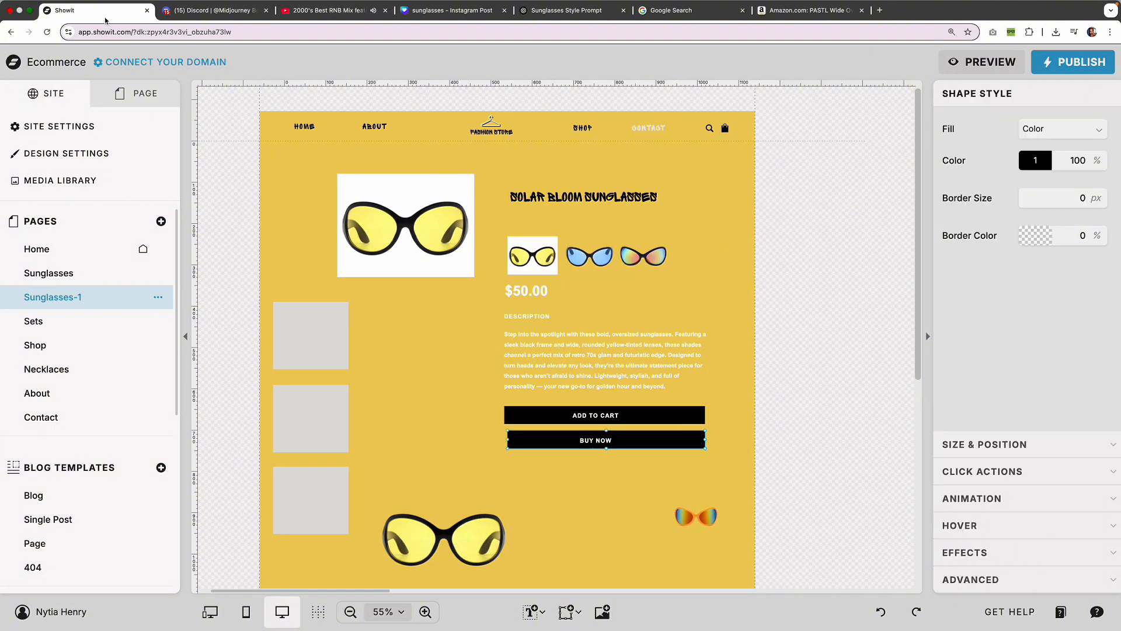
Return to the original Sunglasses page and add a rectangle filled white FFFFFF
click(50, 276)
click(412, 229)
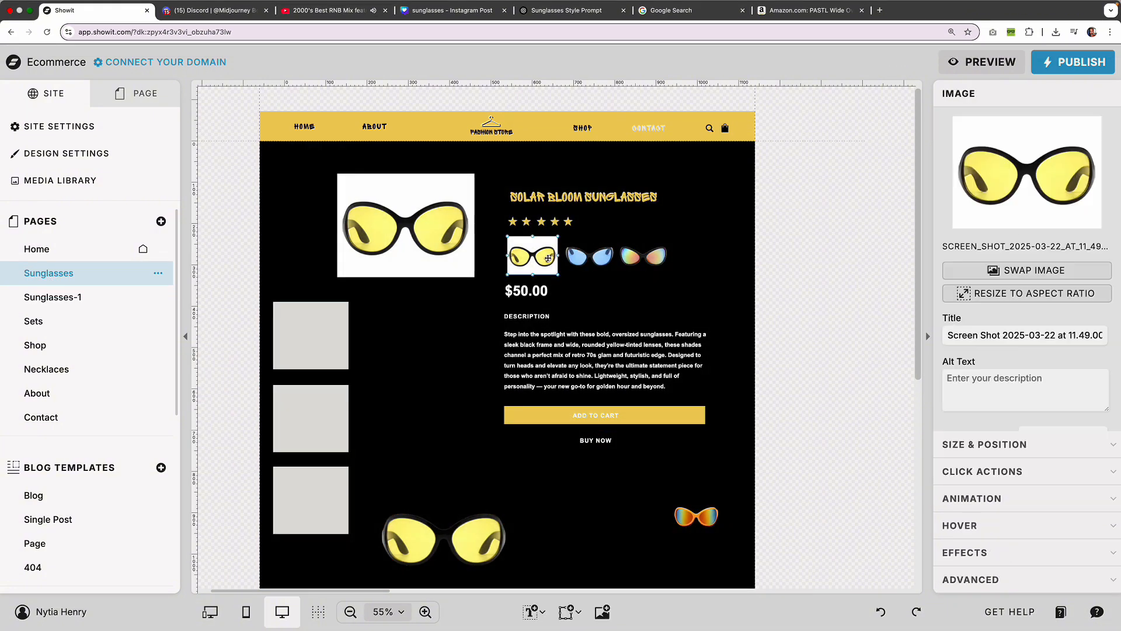
click(600, 228)
click(599, 259)
click(579, 612)
click(609, 432)
click(1037, 161)
click(845, 190)
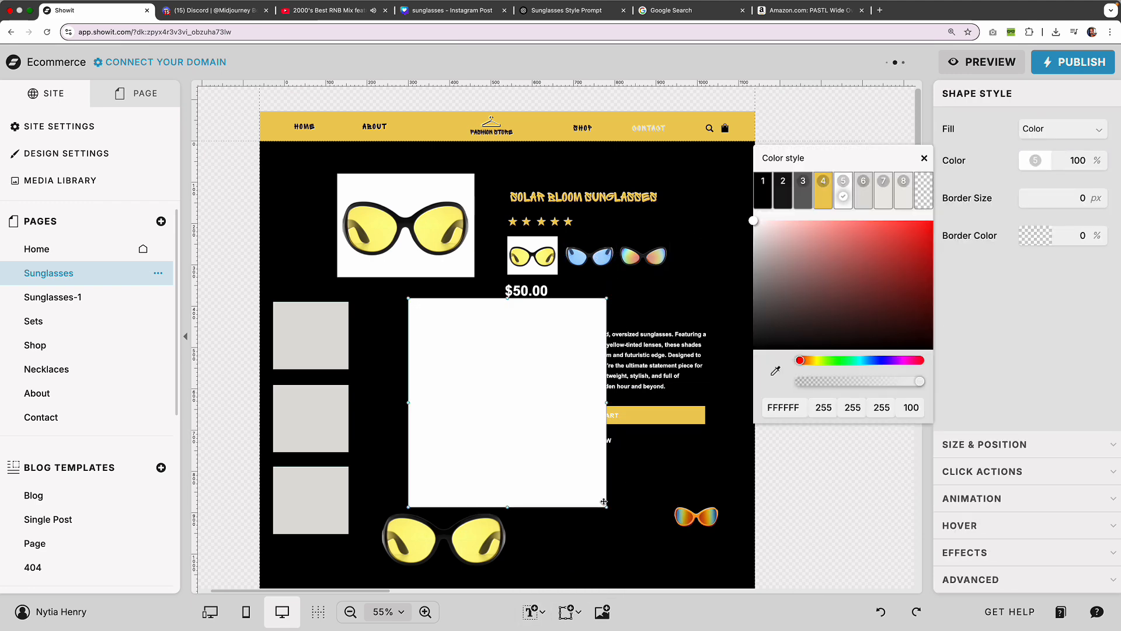
Shrink the white rectangle to thumbnail size, place it on the blue sunglasses and order it behind the image
drag(606, 506, 464, 347)
drag(462, 317, 615, 256)
click(137, 94)
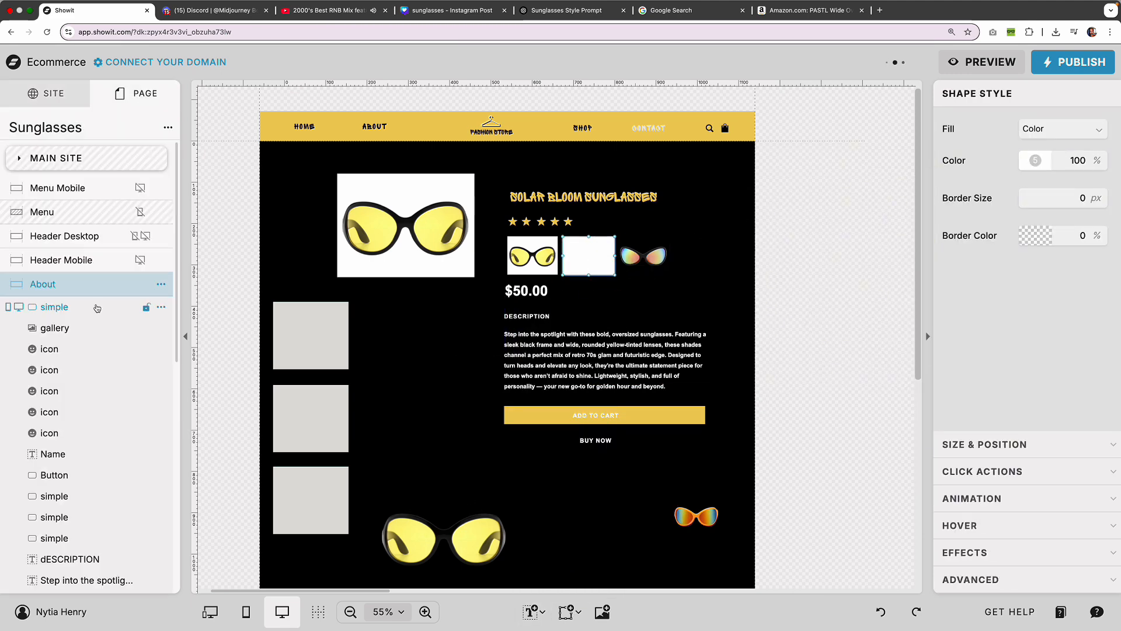
drag(97, 307, 94, 381)
drag(91, 372, 91, 588)
scroll(107, 533, down, 5)
drag(69, 267, 71, 453)
click(636, 222)
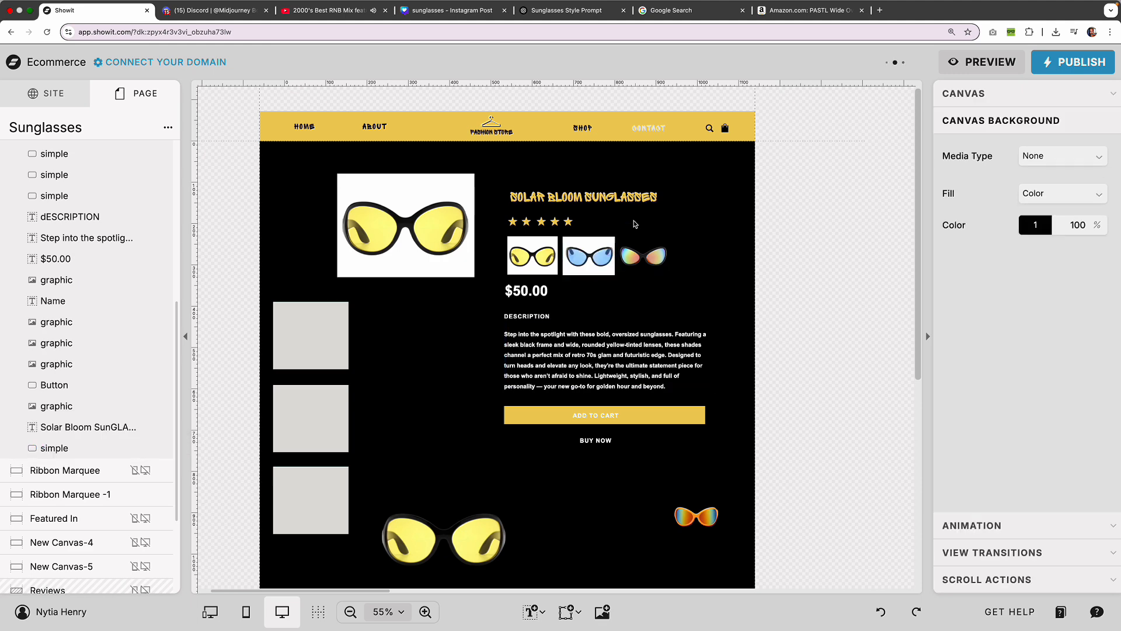
Place a copy of the white rectangle over the rainbow-lens sunglasses thumbnail, in line with the first one
click(569, 246)
drag(563, 244, 634, 262)
click(713, 272)
click(608, 260)
click(619, 272)
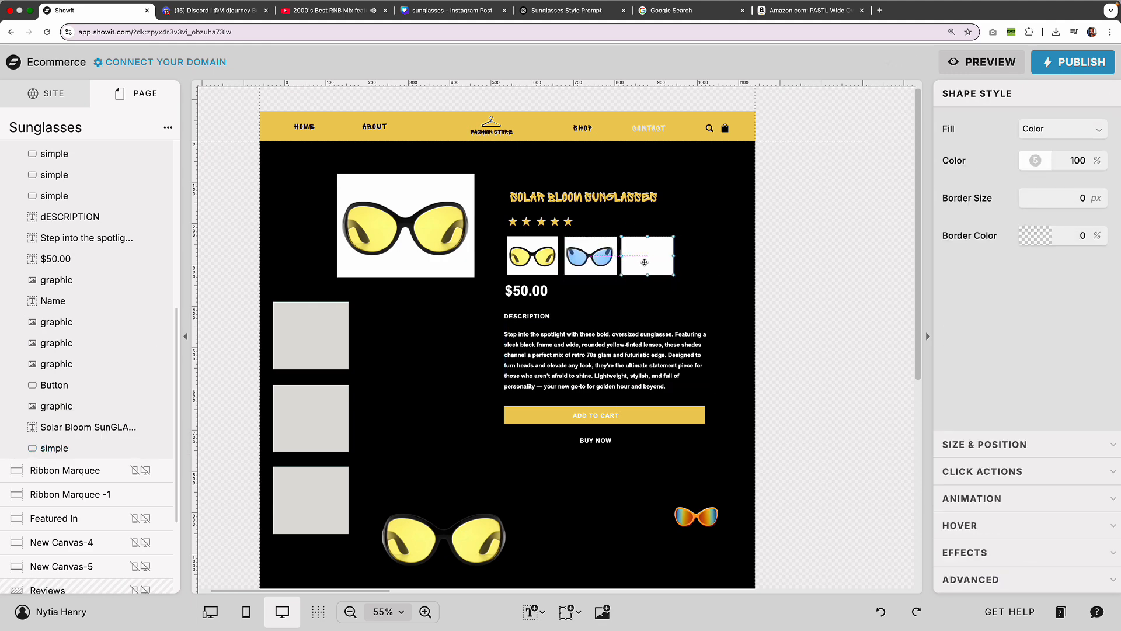
Order the copied white rectangle behind the rainbow-lens sunglasses and centre the image on it
scroll(109, 245, up, 6)
drag(71, 305, 78, 574)
scroll(80, 514, down, 2)
drag(80, 455, 96, 580)
scroll(82, 503, down, 2)
drag(63, 423, 102, 532)
click(570, 612)
click(881, 612)
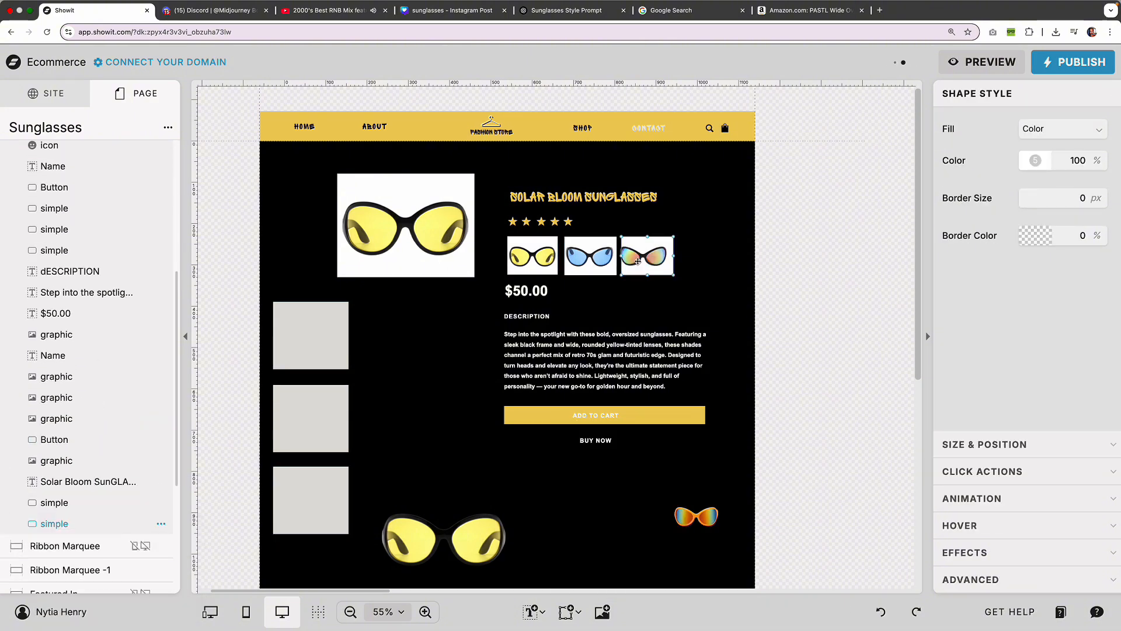
drag(638, 258, 642, 258)
click(733, 274)
Fill the BUY NOW button with the brand yellow and stretch it to the same width as ADD TO CART
click(554, 445)
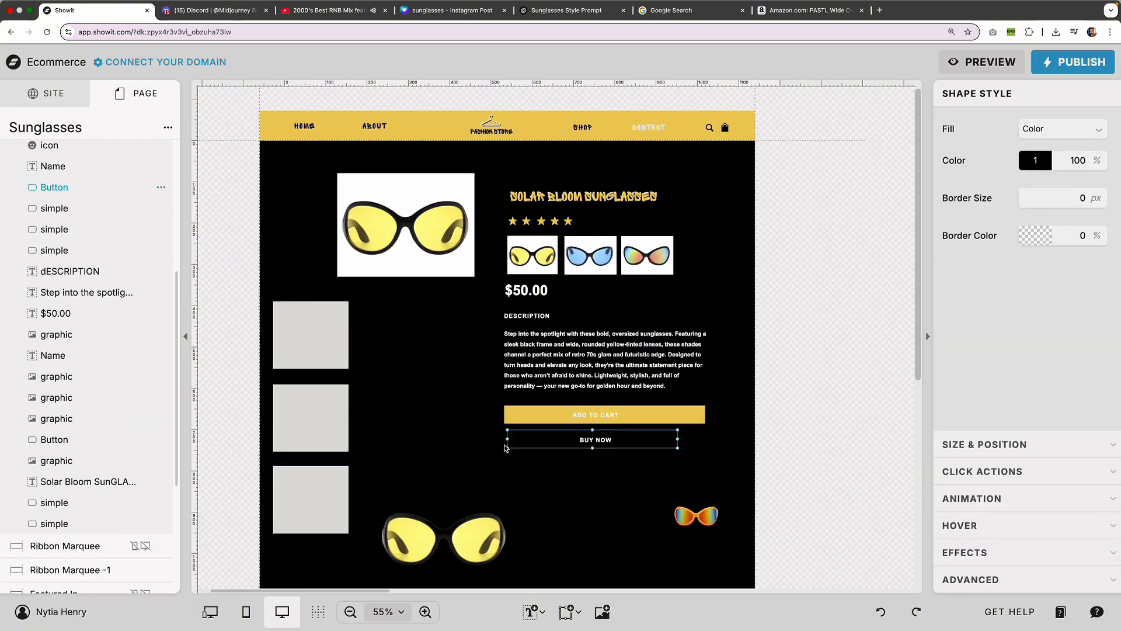
click(1035, 161)
click(824, 190)
drag(507, 439, 504, 440)
click(455, 373)
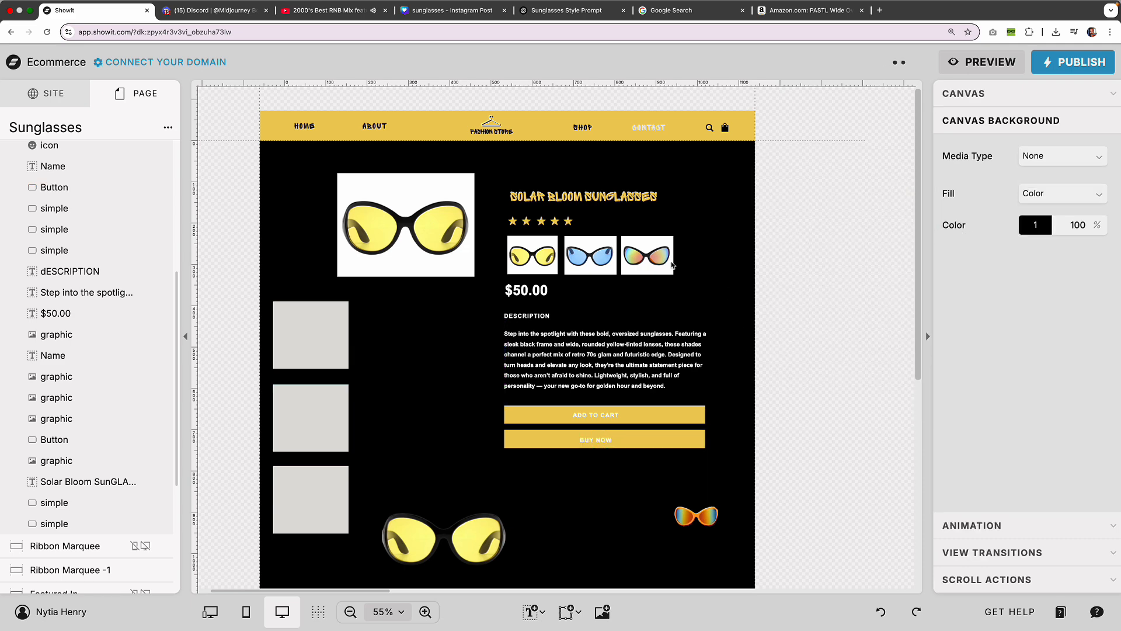
Move the large yellow sunglasses image slightly left and down
drag(408, 245, 398, 256)
click(388, 378)
Try a yellow fill on the rectangle behind the rainbow-lens sunglasses
click(644, 242)
click(647, 238)
click(1035, 161)
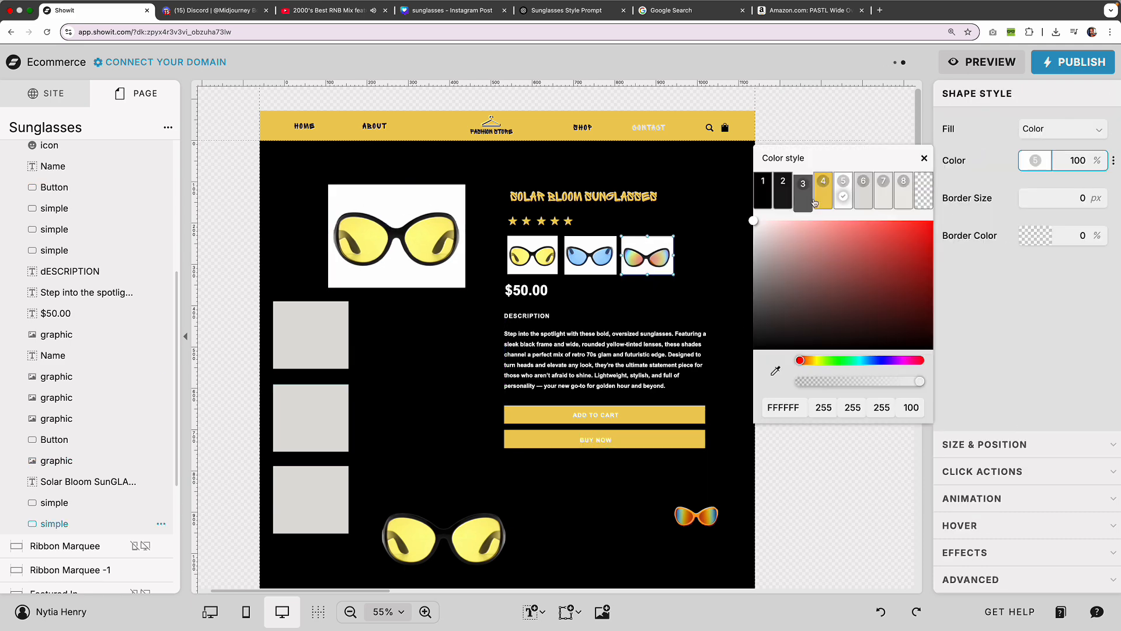
click(823, 190)
drag(647, 257, 647, 256)
click(625, 231)
click(594, 251)
Fill the rectangles behind the rainbow-lens and blue sunglasses with light grey DFDEDA and centre the blue pair
click(642, 240)
click(1035, 160)
click(864, 190)
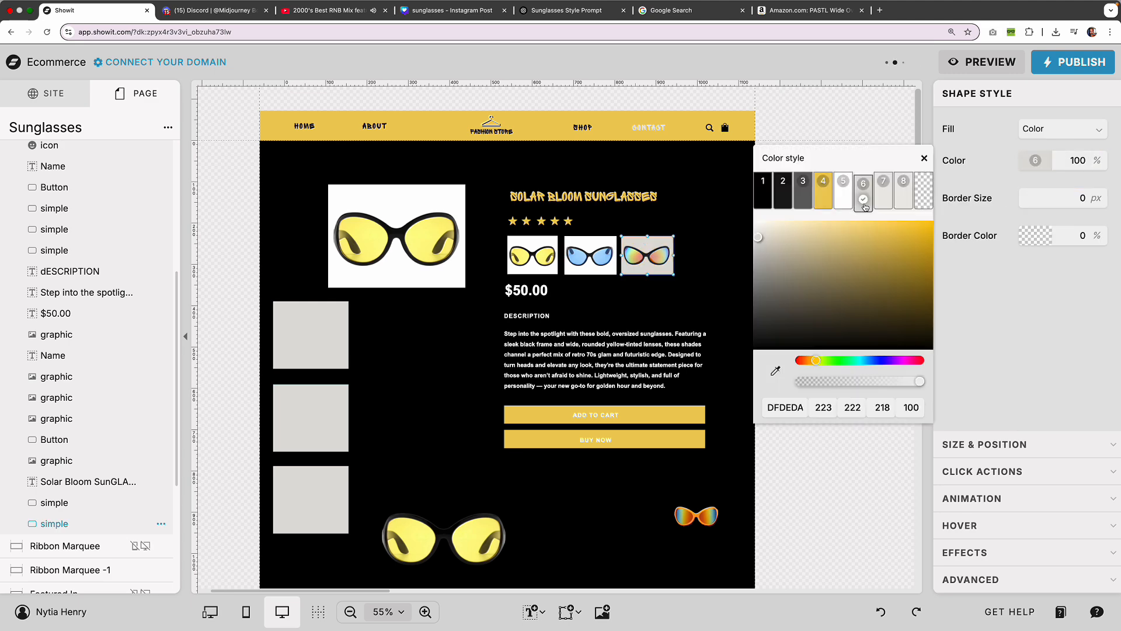
click(607, 237)
click(590, 240)
click(1036, 160)
click(864, 190)
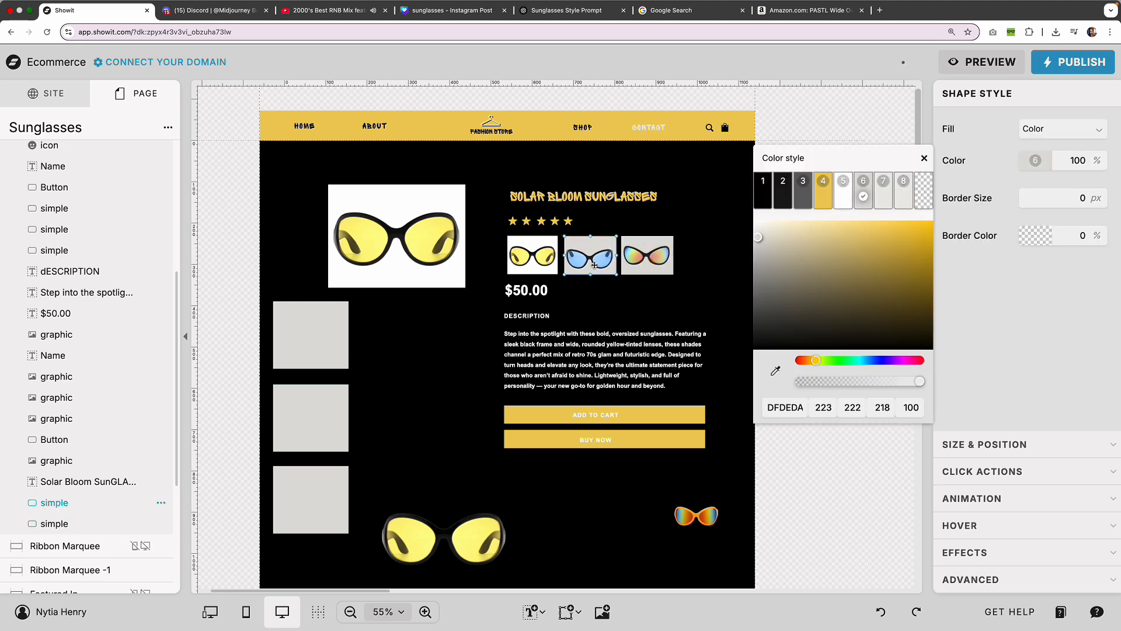
click(595, 260)
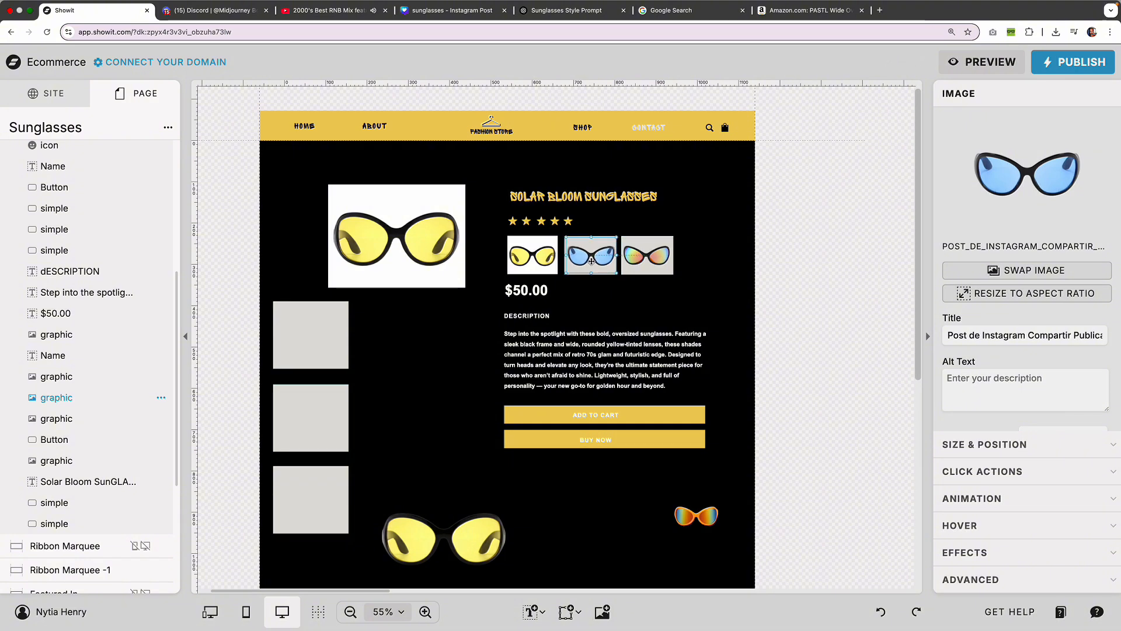
Swap the yellow sunglasses thumbnail for the Post de Instagram PNG of the yellow pair
click(709, 256)
click(534, 256)
click(1027, 271)
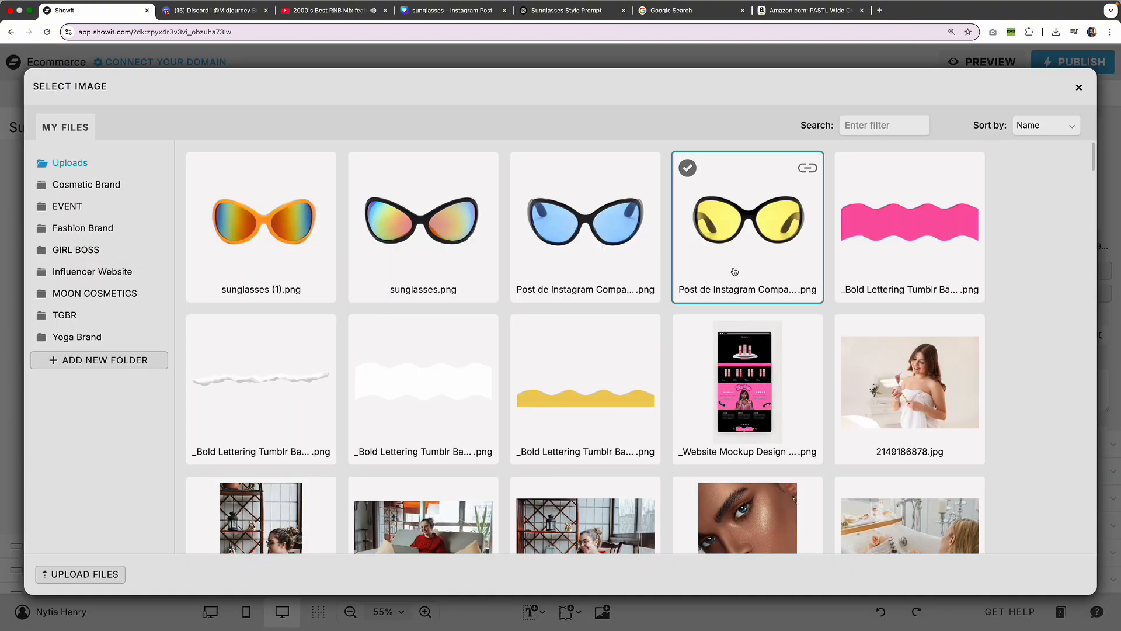
double_click(734, 271)
Place a light grey rectangle at the yellow sunglasses thumbnail and order it behind the image
key(Delete)
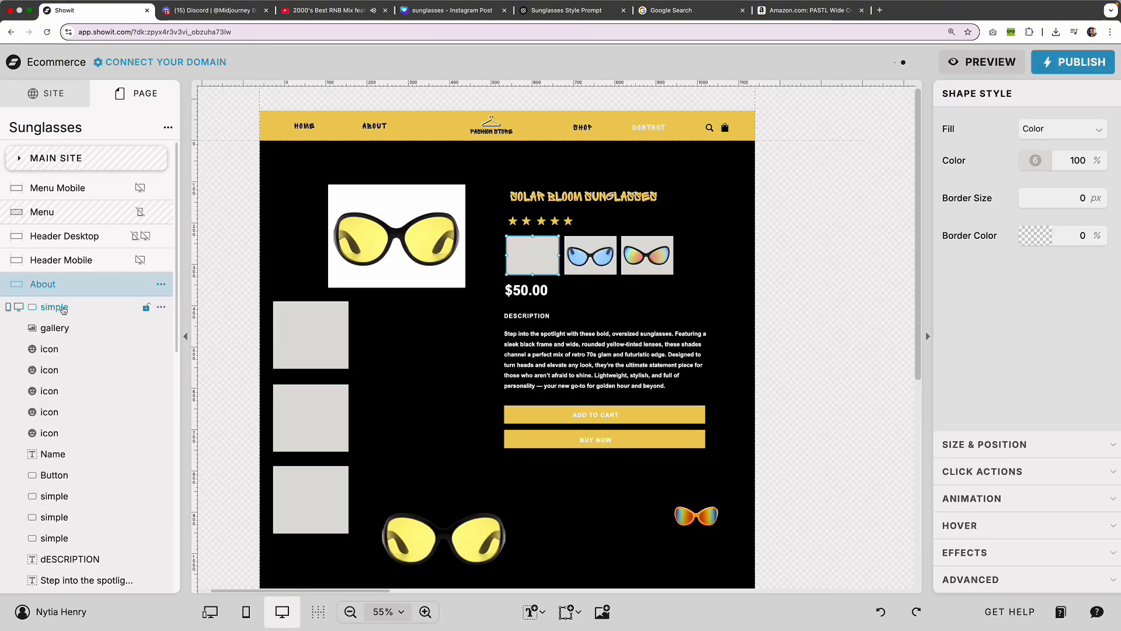
scroll(83, 568, down, 3)
key(Delete)
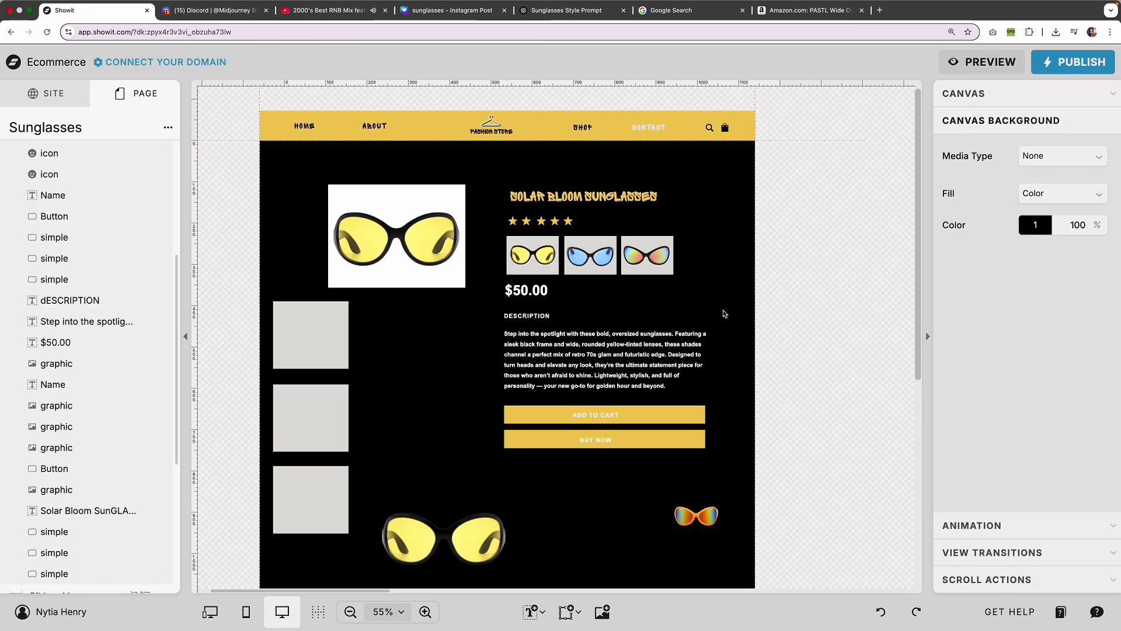
Delete the three leftover light grey rectangles below the main product image
scroll(723, 310, down, 1)
drag(458, 298, 292, 497)
key(Delete)
Shift the main yellow sunglasses image toward the page's left edge and enlarge it
drag(397, 210, 374, 211)
click(736, 417)
scroll(736, 417, up, 1)
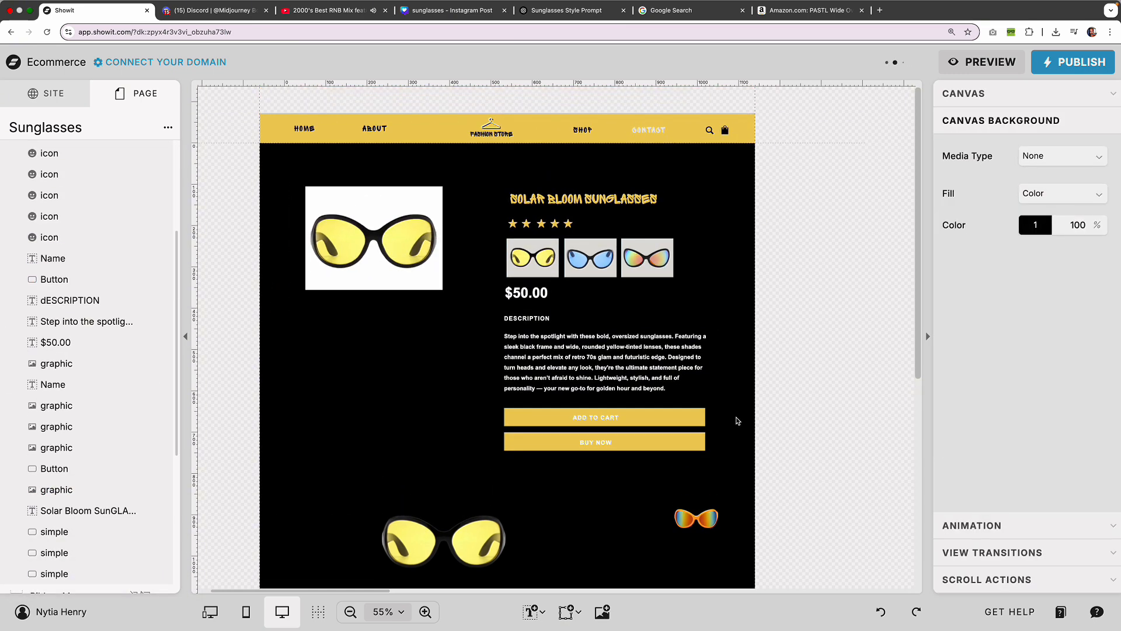
click(403, 257)
drag(443, 290, 467, 309)
drag(415, 263, 411, 268)
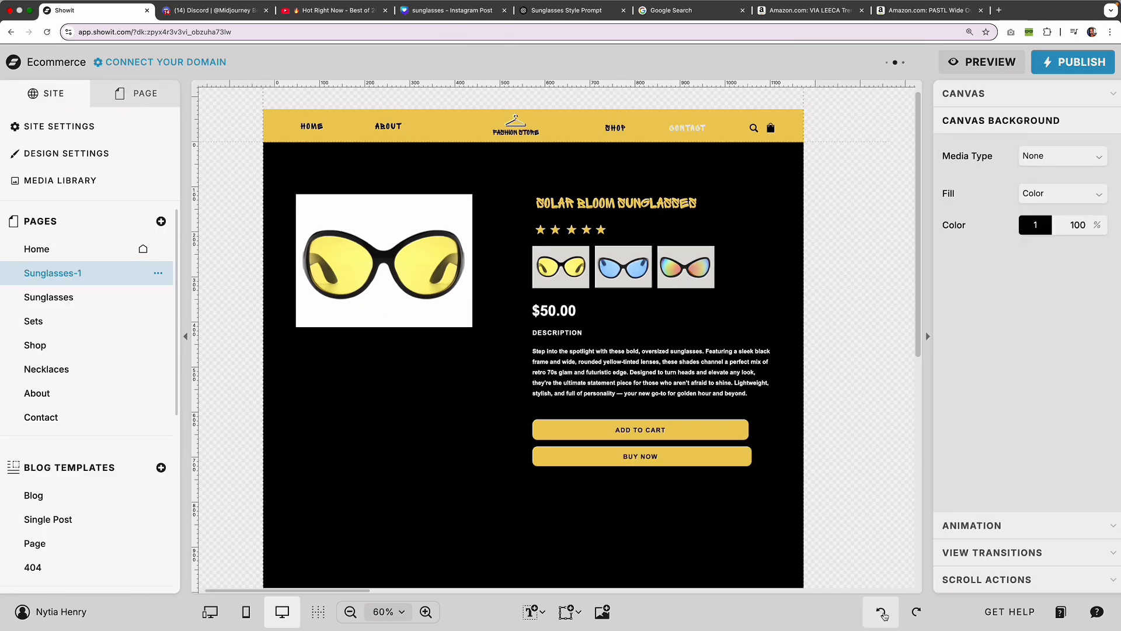
Add a white text label reading "Color: Yellow" between the thumbnails and the price
click(531, 611)
click(1036, 167)
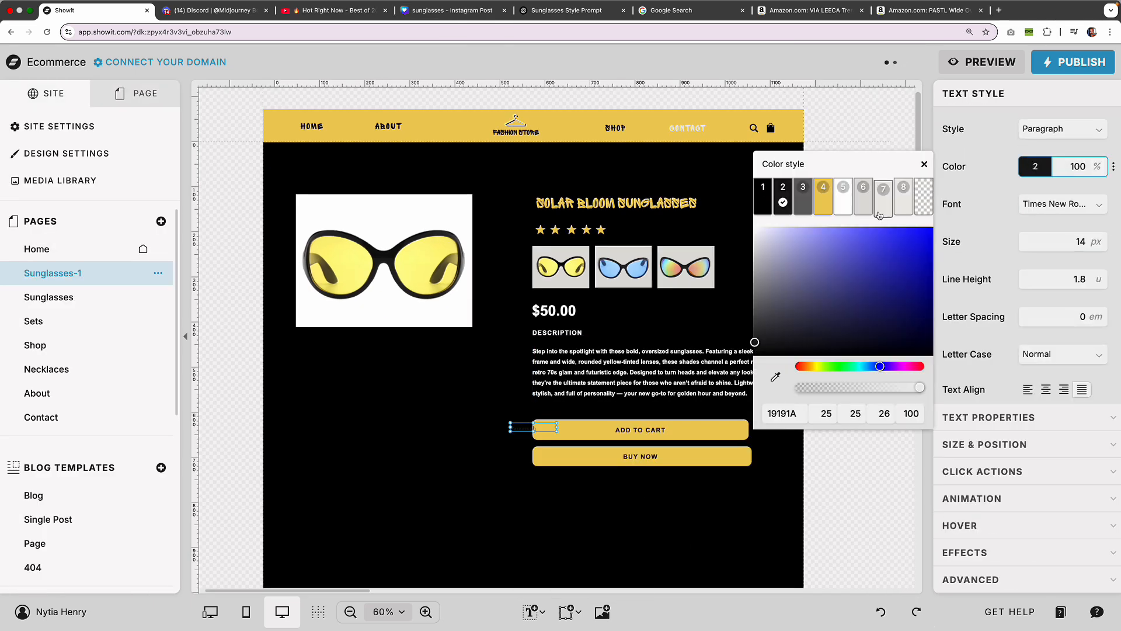
click(844, 199)
drag(544, 429, 566, 297)
double_click(567, 297)
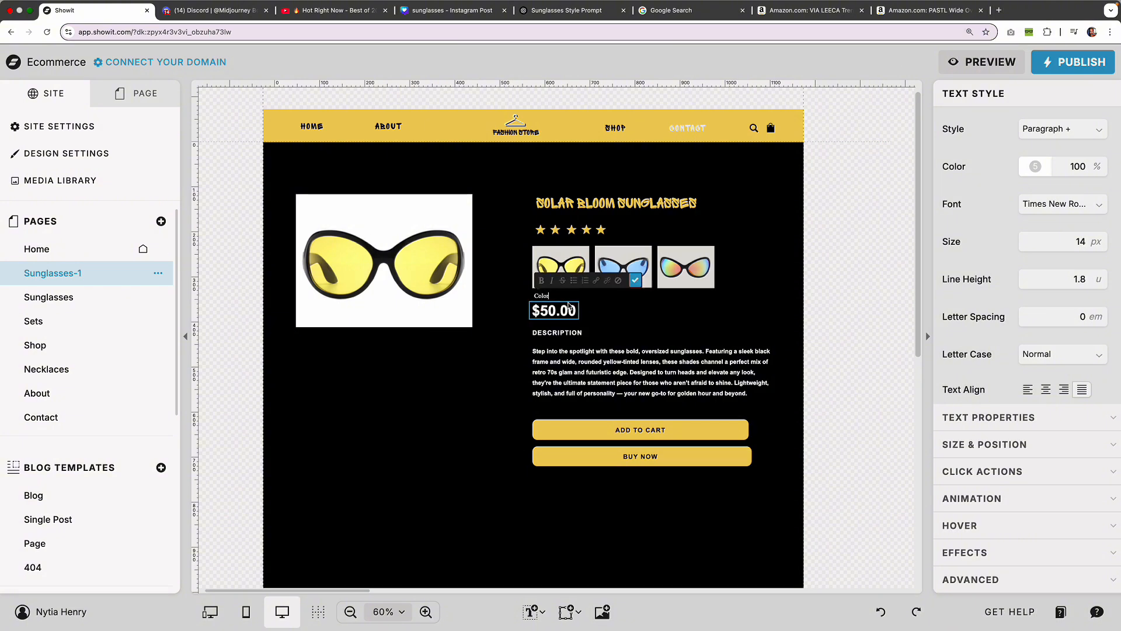
click(633, 313)
click(549, 296)
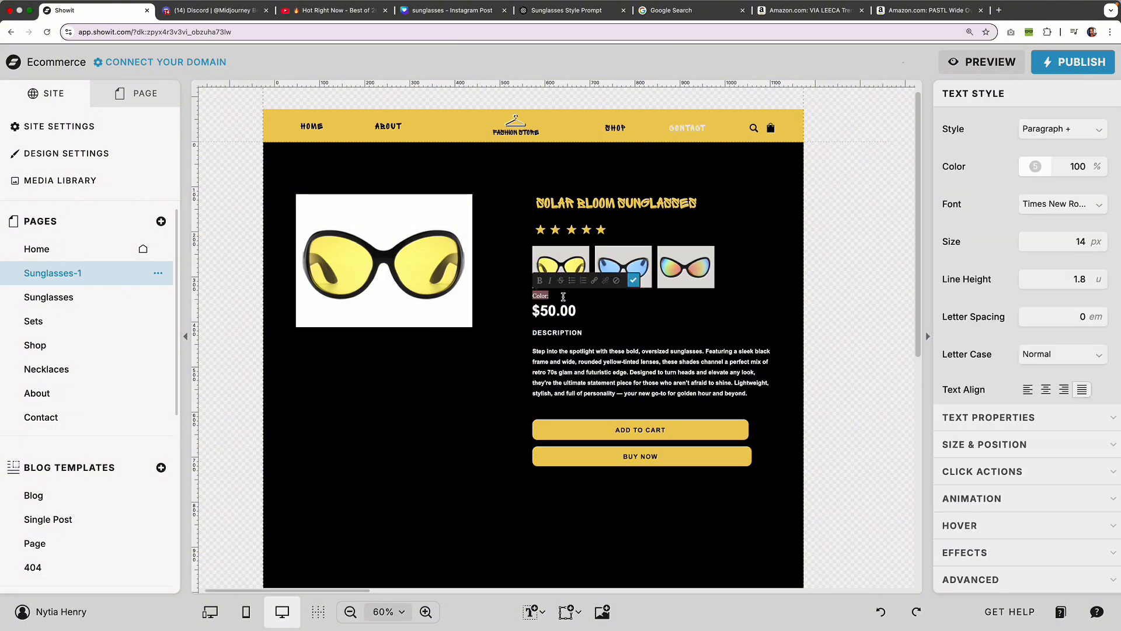
click(706, 313)
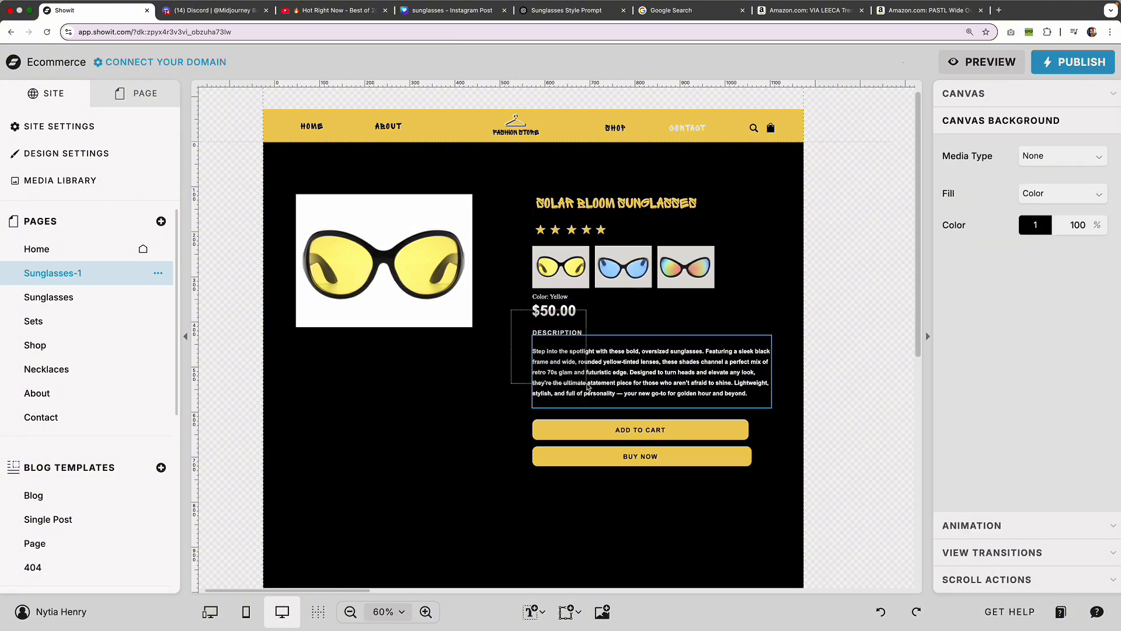
Move the price down slightly from the color label and narrow the Buy Now rectangle to 475 px to match Add to Cart
drag(588, 386, 589, 388)
drag(553, 310, 553, 316)
click(695, 312)
click(686, 275)
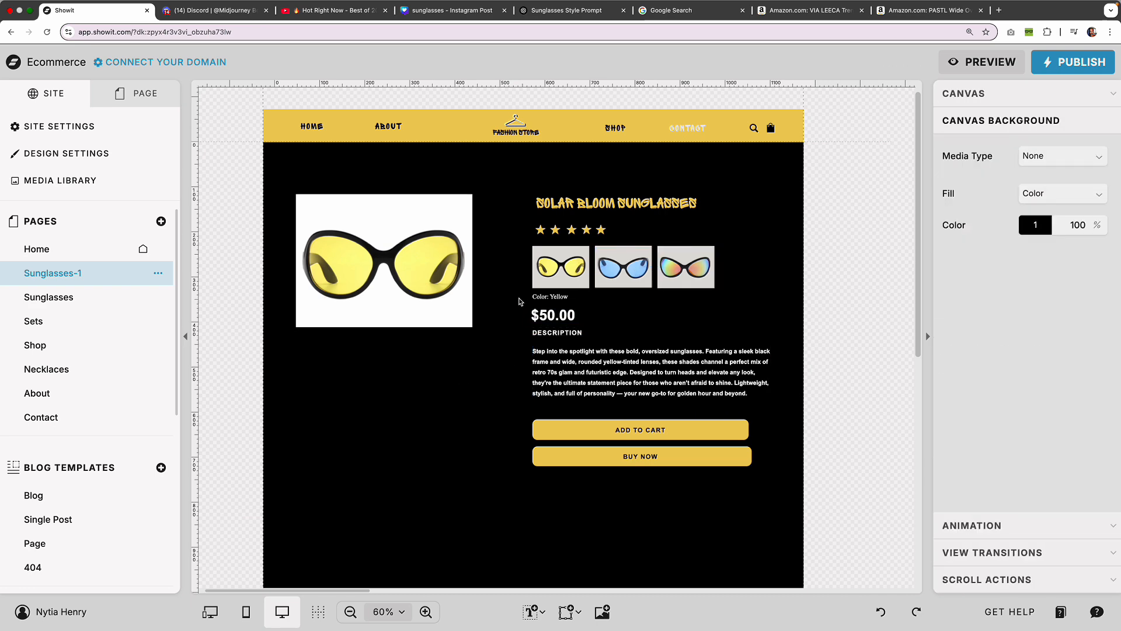
scroll(520, 303, down, 3)
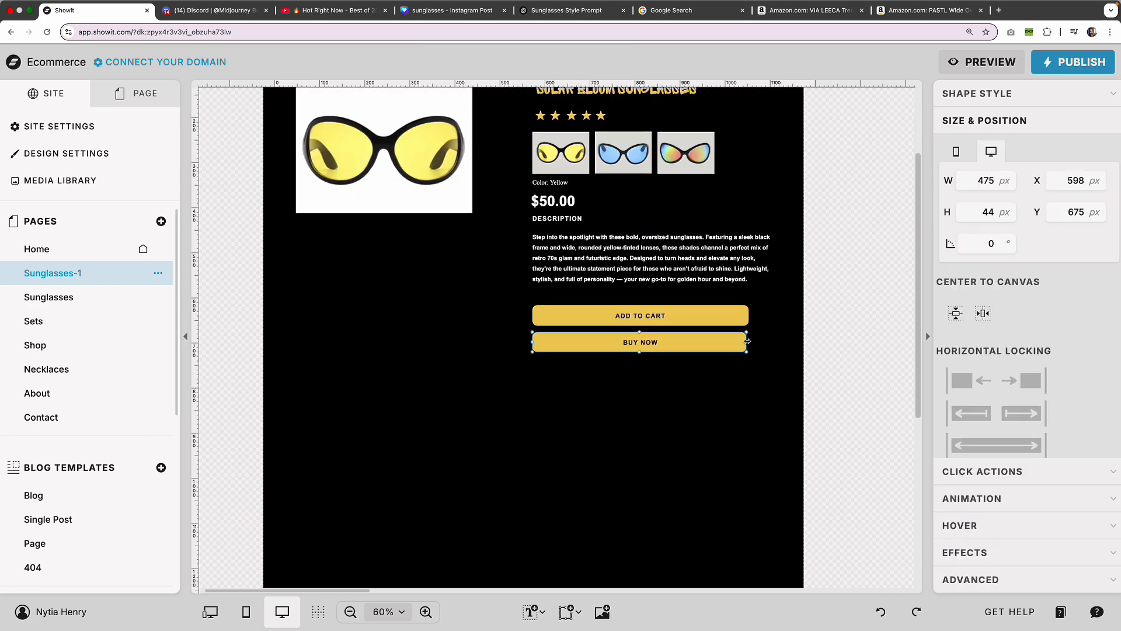
Try the Albert Sans Normal and Arial Bold fonts on the Add to Cart label
click(641, 316)
scroll(656, 318, up, 2)
click(974, 93)
click(1063, 204)
click(1043, 229)
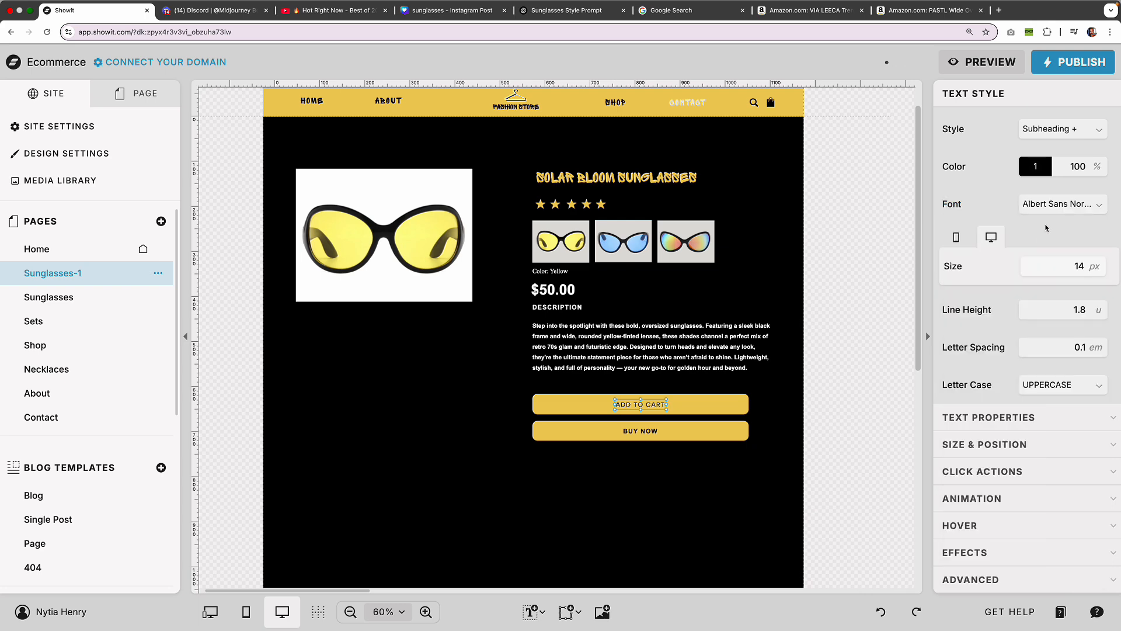
click(1063, 204)
click(547, 289)
click(1063, 204)
click(1018, 472)
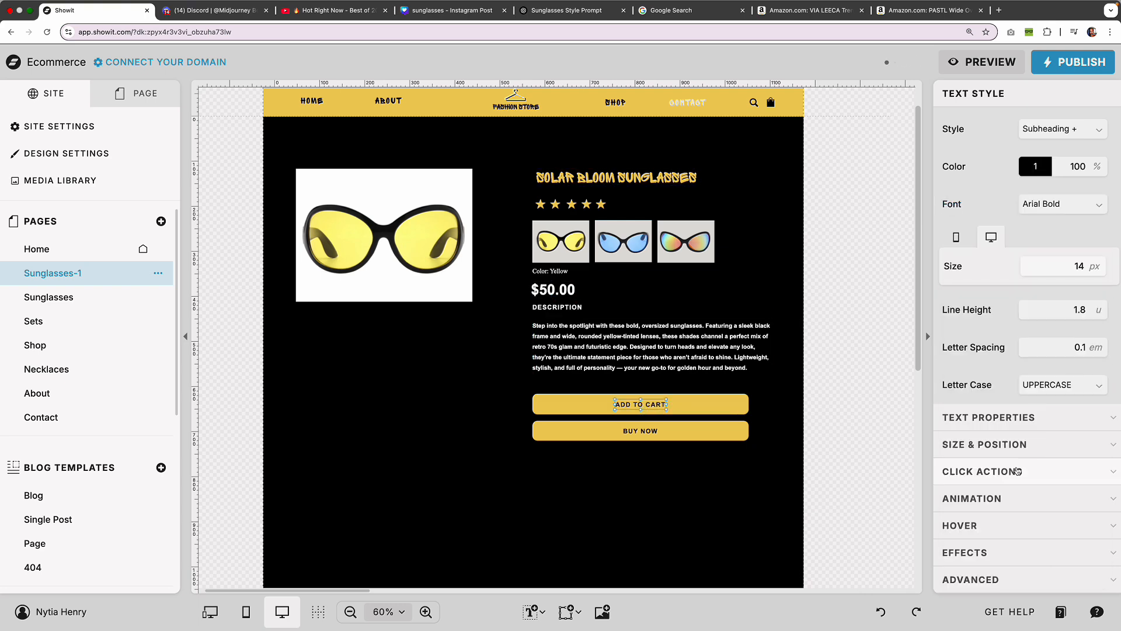
Try the Sprite Graffiti font on the Add to Cart and Buy Now labels, and undo it on Buy Now
click(1063, 204)
scroll(1045, 417, up, 5)
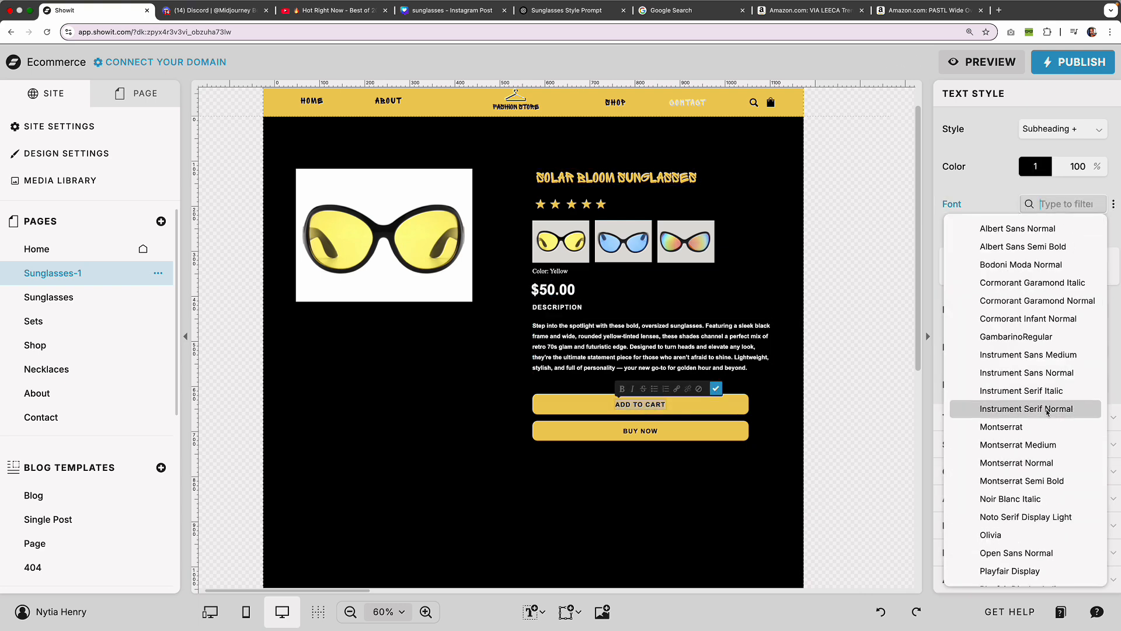
scroll(1039, 467, down, 3)
click(1033, 491)
click(782, 458)
click(639, 431)
click(1064, 204)
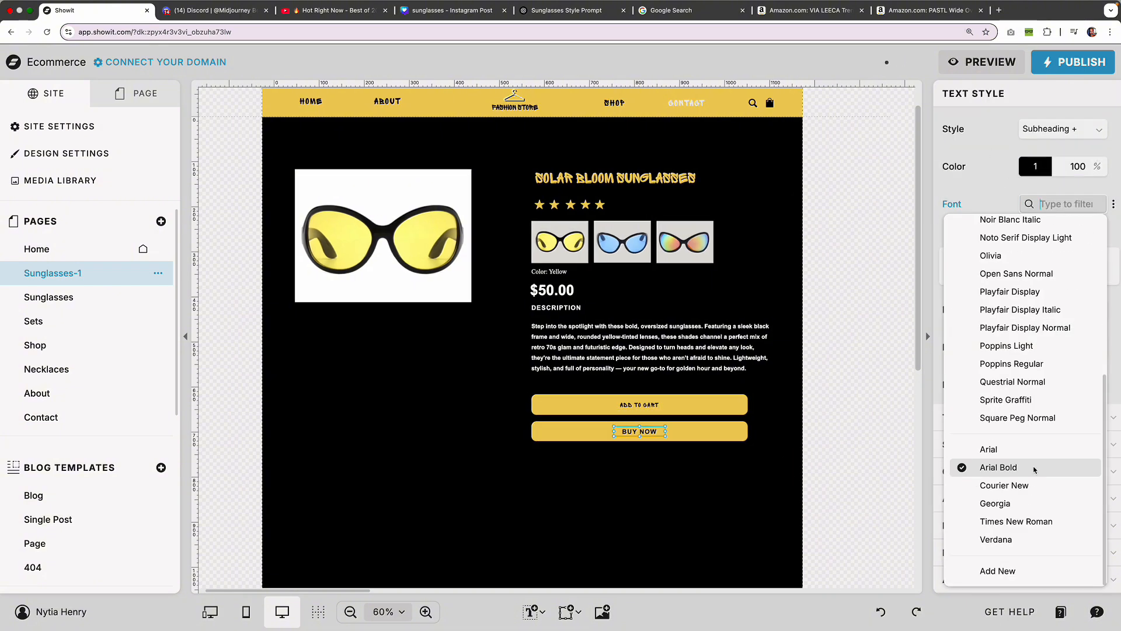
click(1014, 401)
click(778, 426)
click(880, 612)
Try the GambarinoRegular, Montserrat and Albert Sans Semi Bold fonts on the Add to Cart label
click(1064, 203)
click(1030, 334)
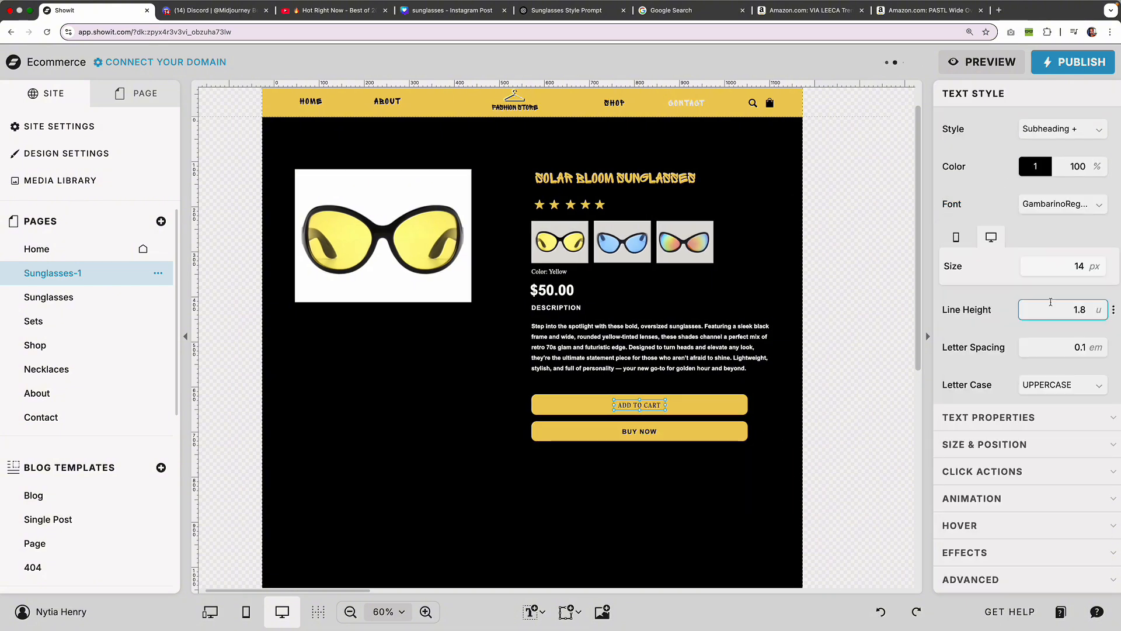
click(1063, 203)
click(1029, 424)
click(1063, 203)
scroll(1030, 401, down, 2)
scroll(1030, 405, up, 2)
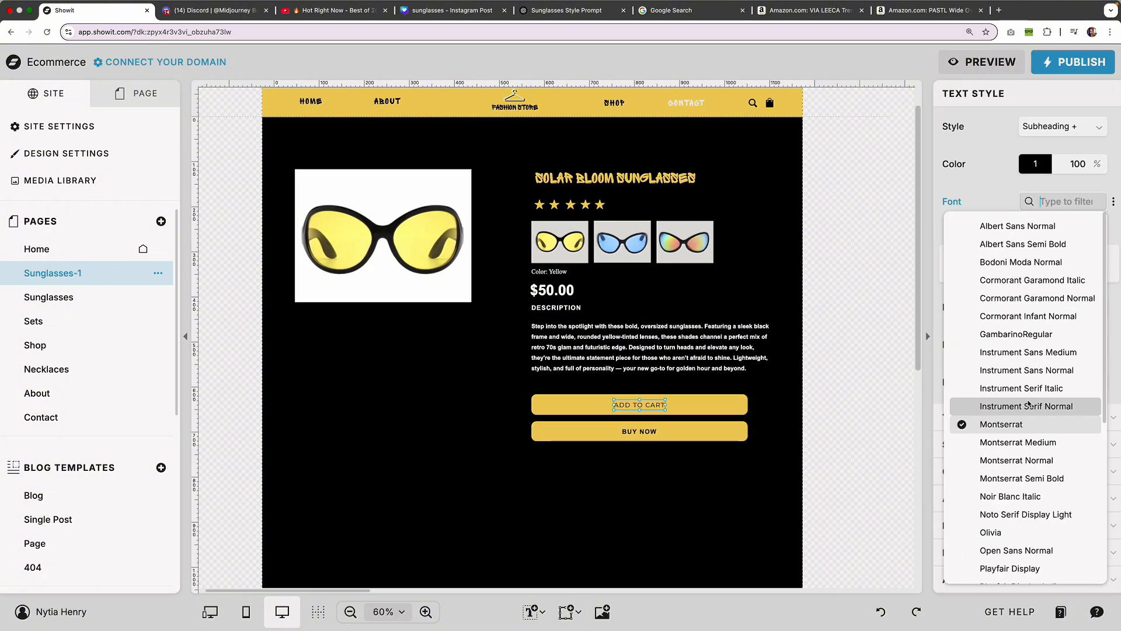
click(1051, 246)
Try the Montserrat Semi Bold and Square Peg Normal fonts on the Add to Cart label
click(1063, 201)
scroll(1028, 420, down, 1)
click(1022, 460)
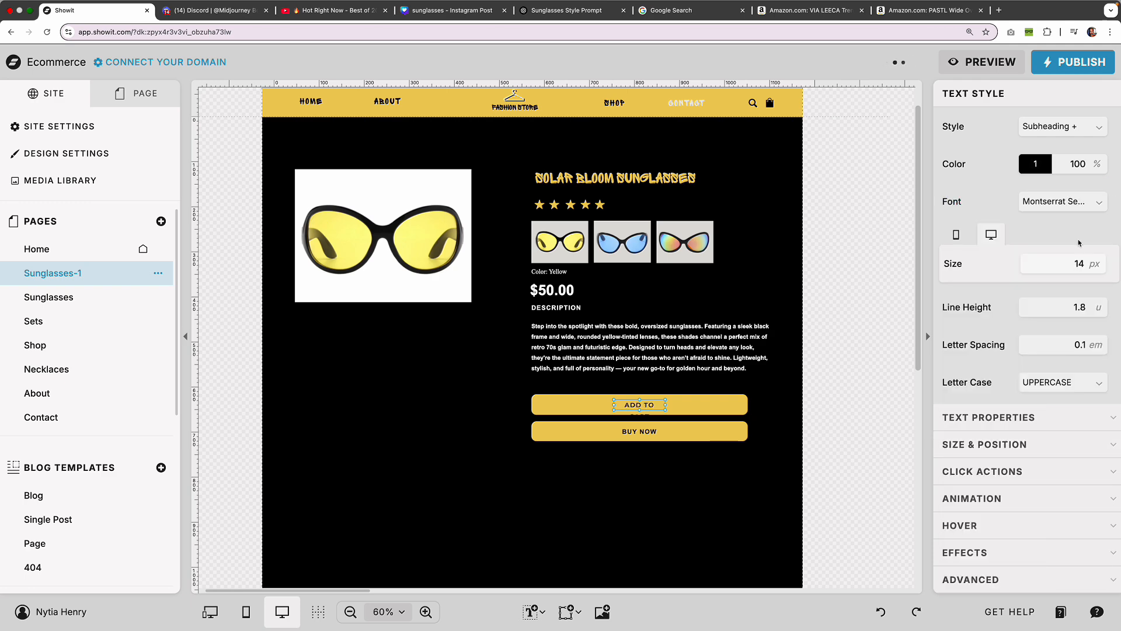
click(1063, 202)
scroll(1028, 409, down, 3)
click(1018, 415)
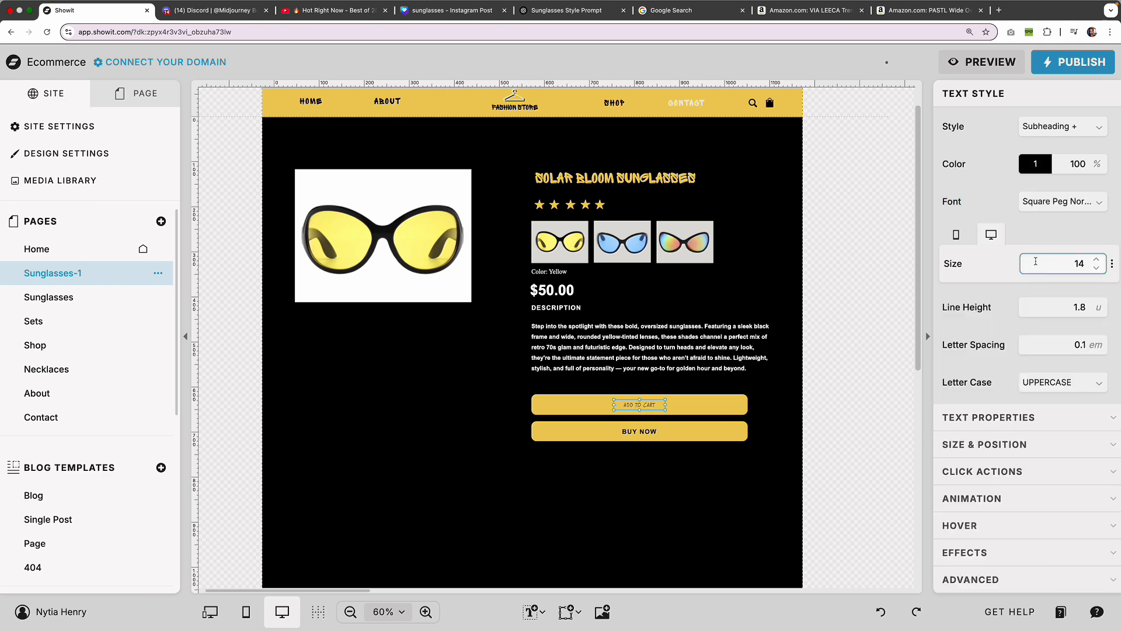
click(1063, 202)
scroll(1034, 351, up, 2)
click(1042, 279)
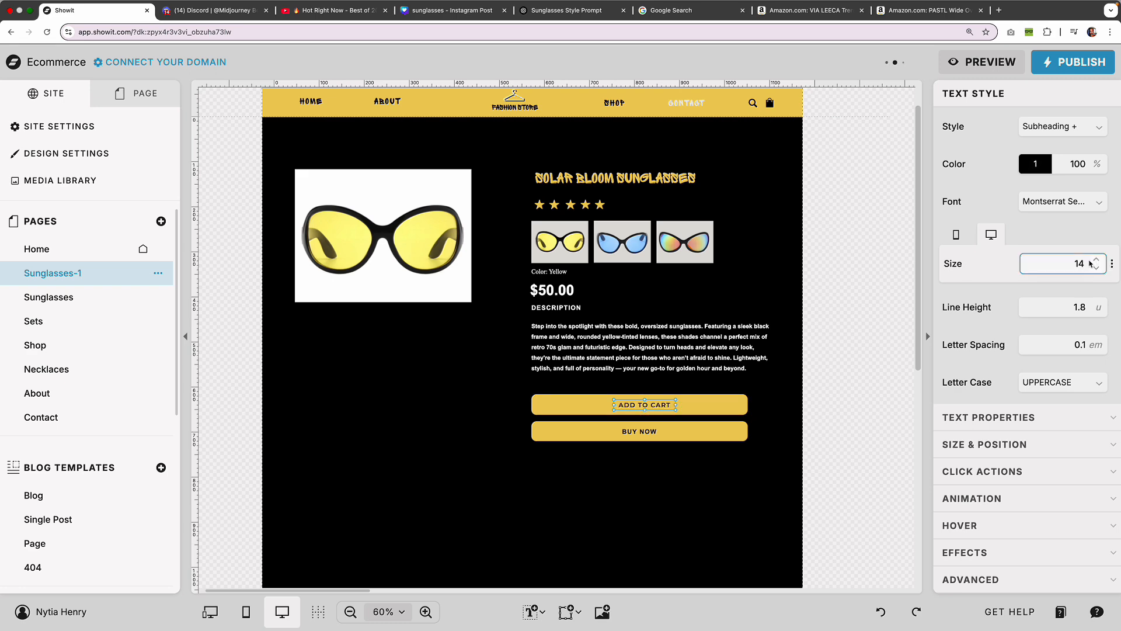
Set the Add to Cart label to Arial Bold at 16 px and the Buy Now label to 17 px
click(640, 431)
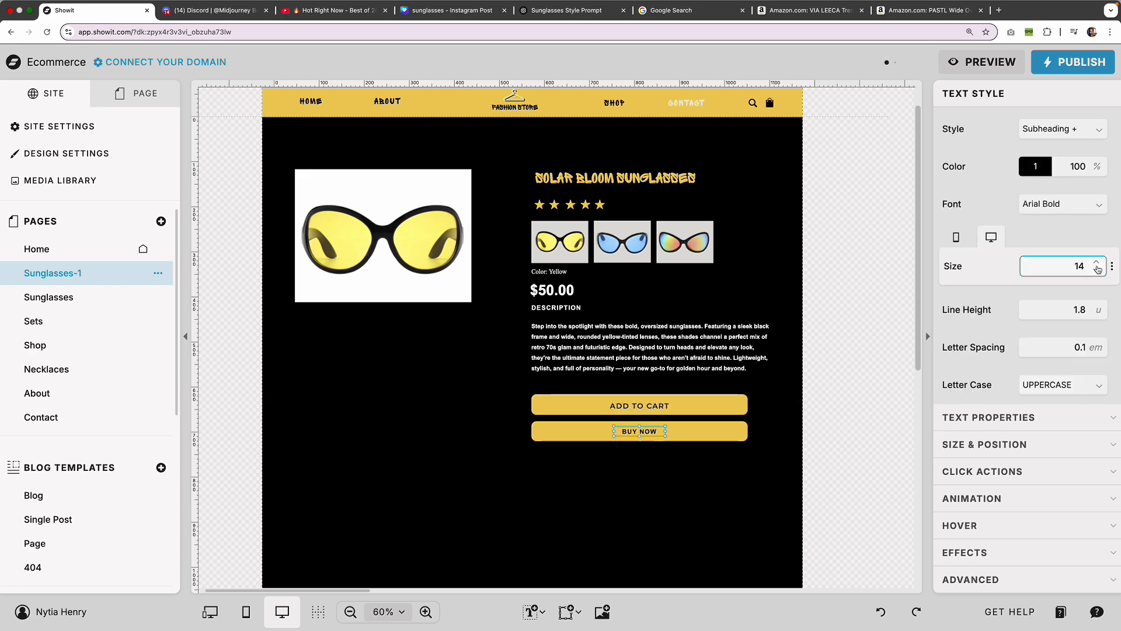
click(642, 406)
scroll(653, 439, up, 1)
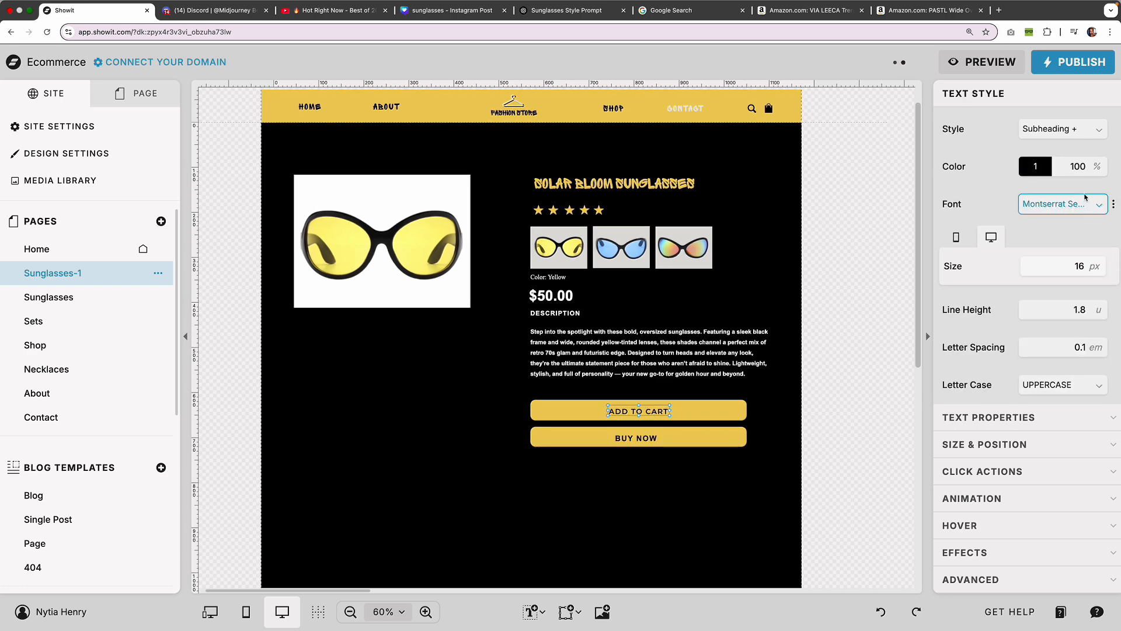
click(1085, 201)
scroll(1022, 362, down, 5)
click(1009, 466)
click(660, 408)
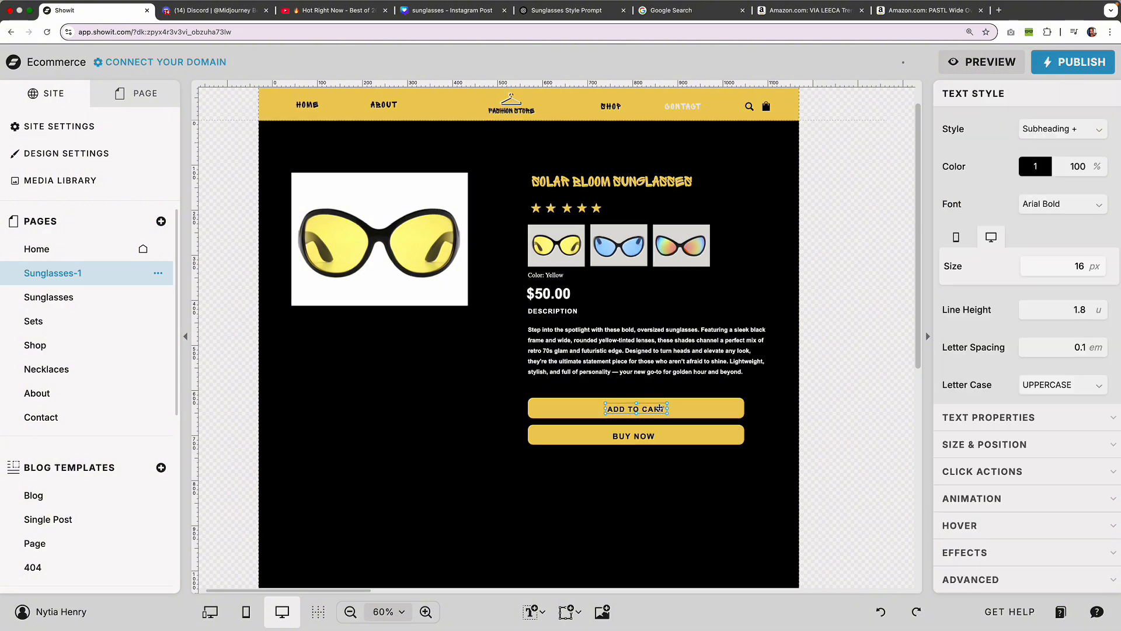
Narrow the description text box to the width of the purchase buttons and move it up slightly
click(747, 372)
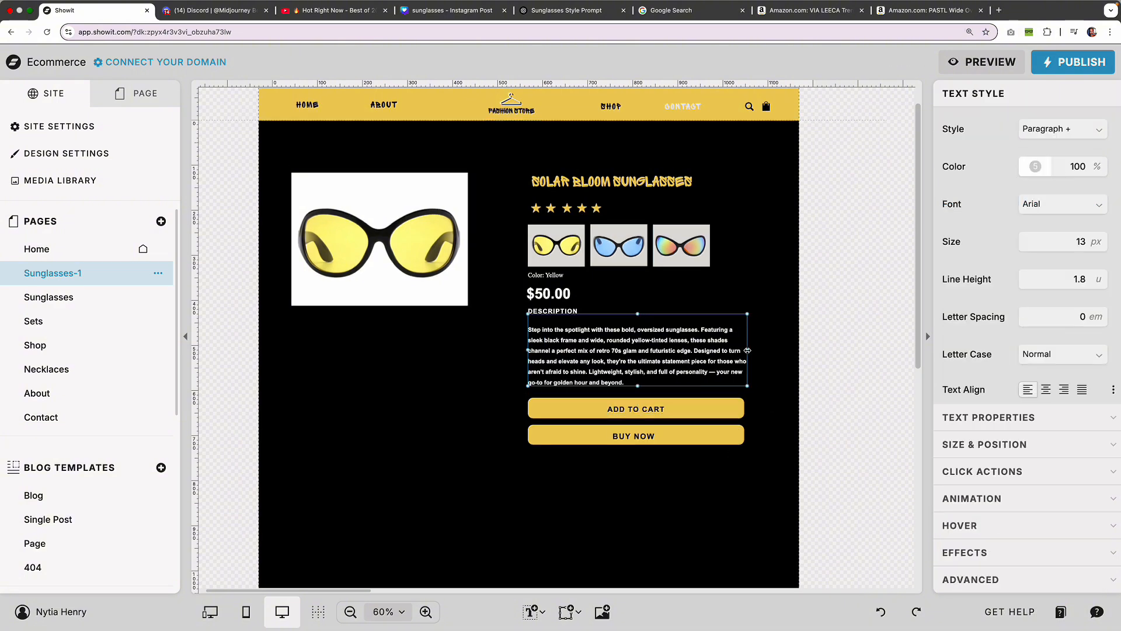
click(771, 342)
click(771, 350)
drag(671, 358, 636, 361)
click(739, 520)
Remove the dash before "your new go-to" in the description text
double_click(720, 371)
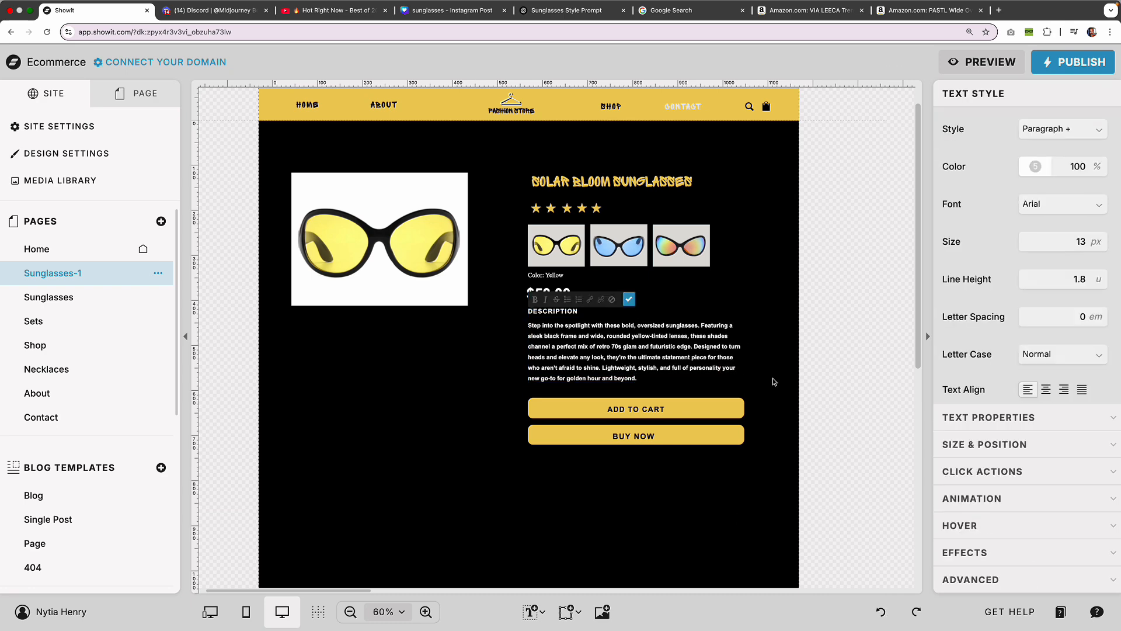
click(774, 380)
scroll(827, 447, right, 1)
click(715, 360)
Apply the Title style to the Buy Now label, set its size to 25 px and centre it on its button
click(615, 435)
click(1063, 347)
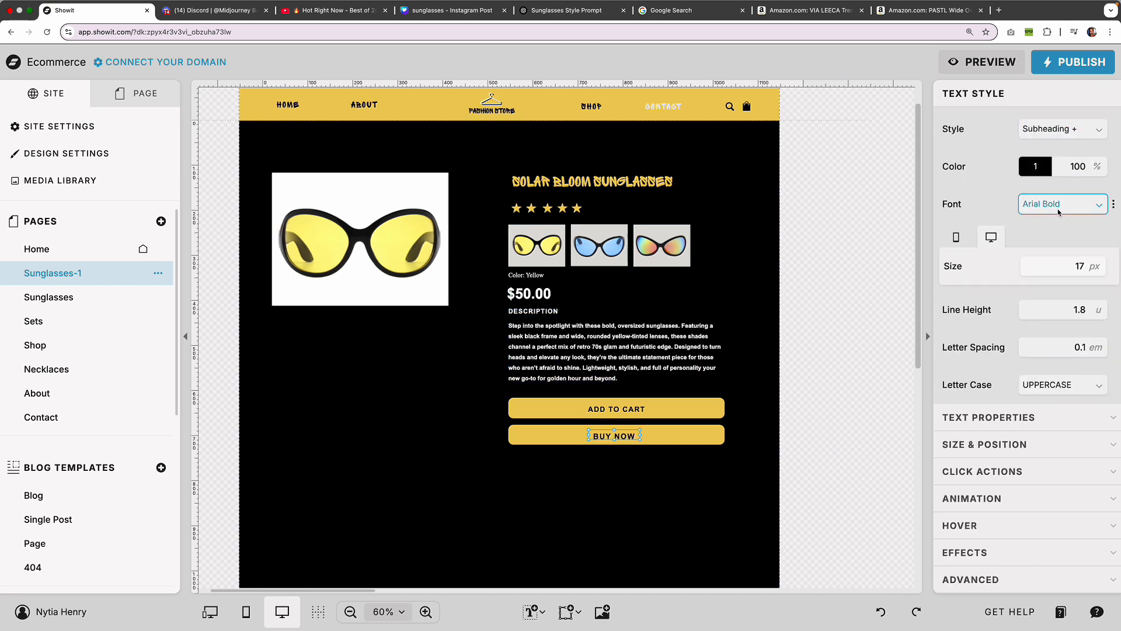
click(1063, 129)
click(1045, 153)
scroll(974, 326, down, 3)
drag(667, 435, 705, 436)
scroll(1098, 169, up, 3)
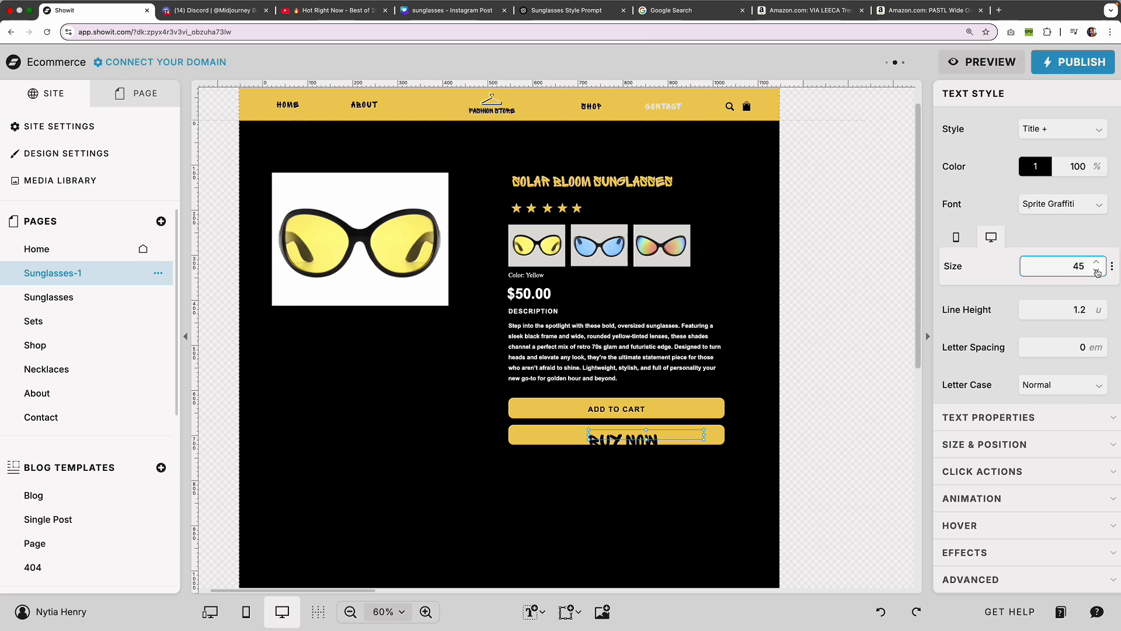
drag(608, 435, 615, 436)
click(664, 428)
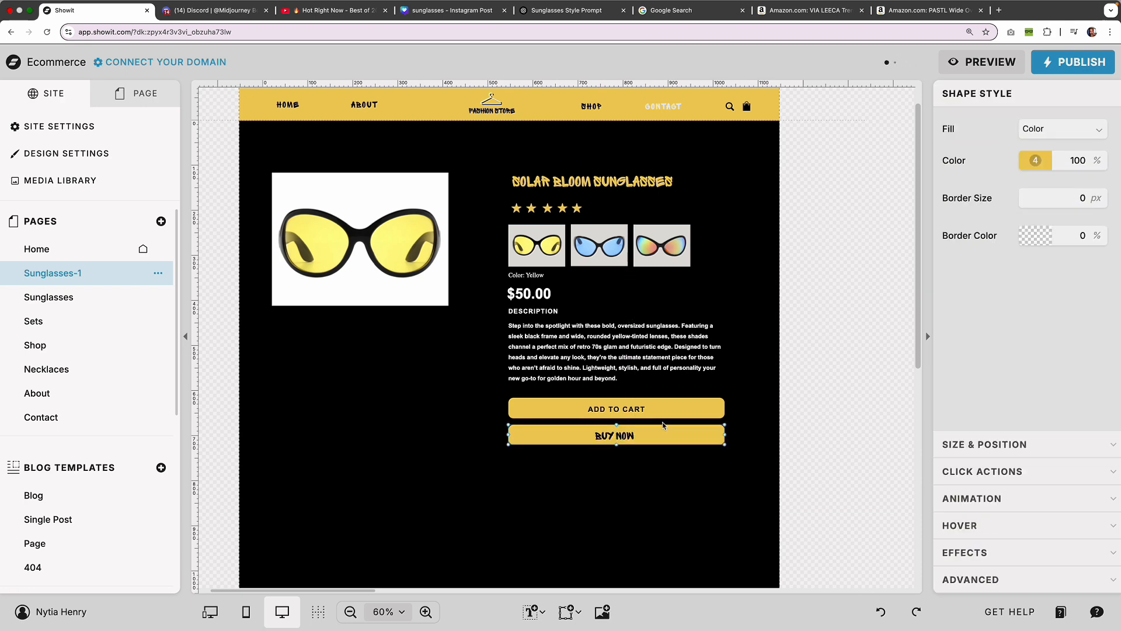
Set the Add to Cart label to Sprite Graffiti at 25 px and reposition it within its button
click(617, 409)
click(1063, 205)
scroll(1041, 431, down, 10)
click(1031, 407)
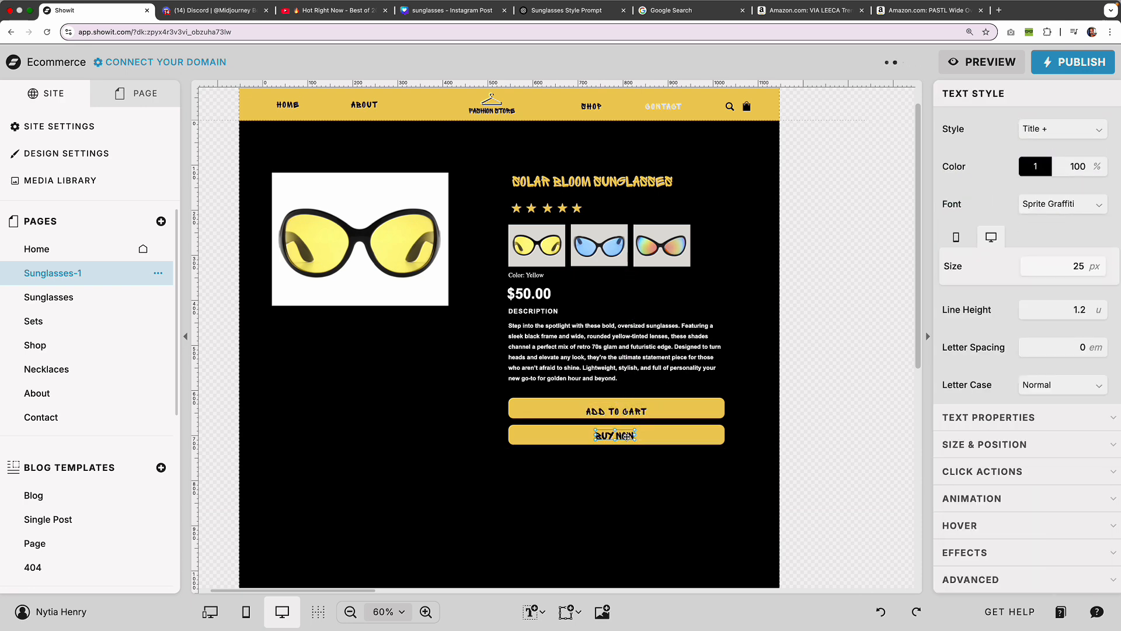
click(616, 411)
drag(628, 404, 622, 404)
click(731, 435)
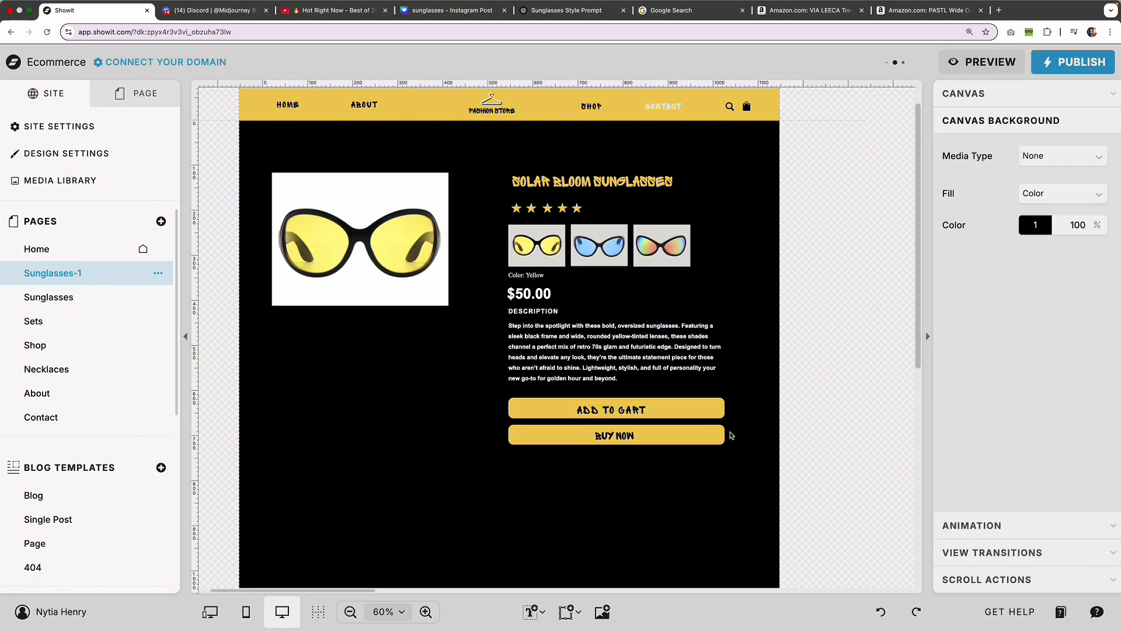
Try Albert Sans Semi Bold and Cormorant Garamond on the Add to Cart label and set its size to 21 px
click(608, 410)
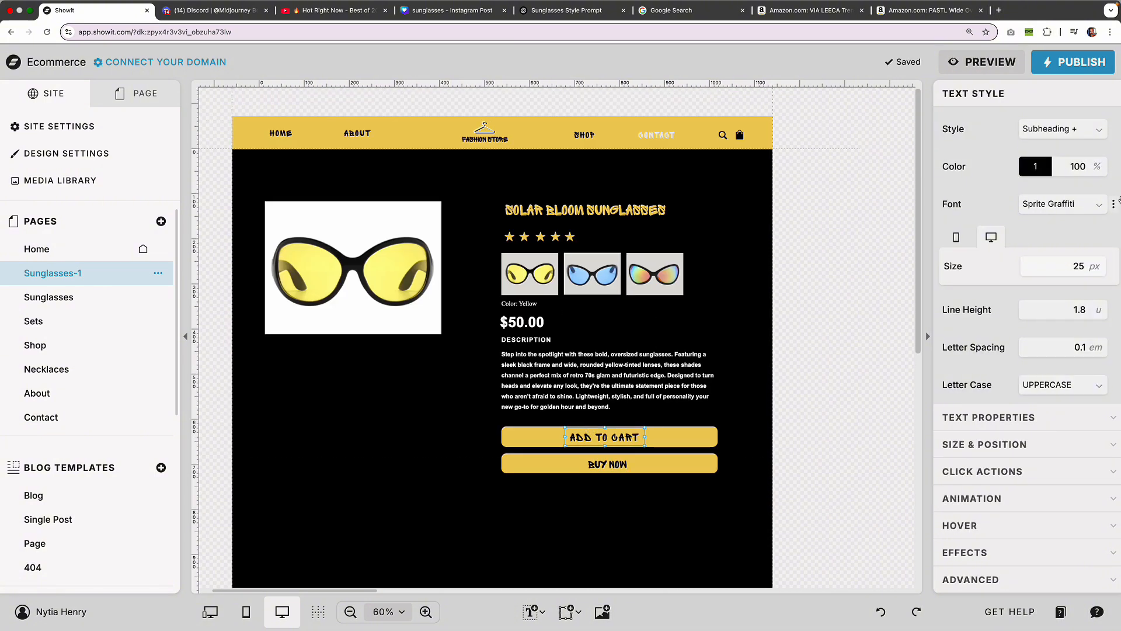
click(1062, 203)
click(1052, 238)
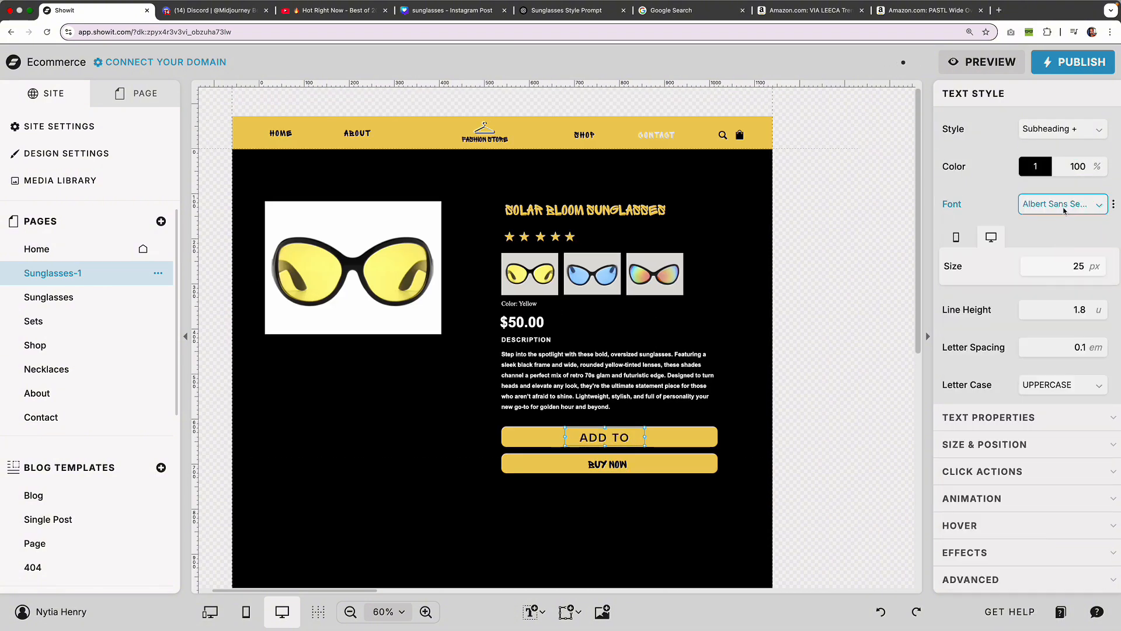
click(1073, 204)
click(1029, 319)
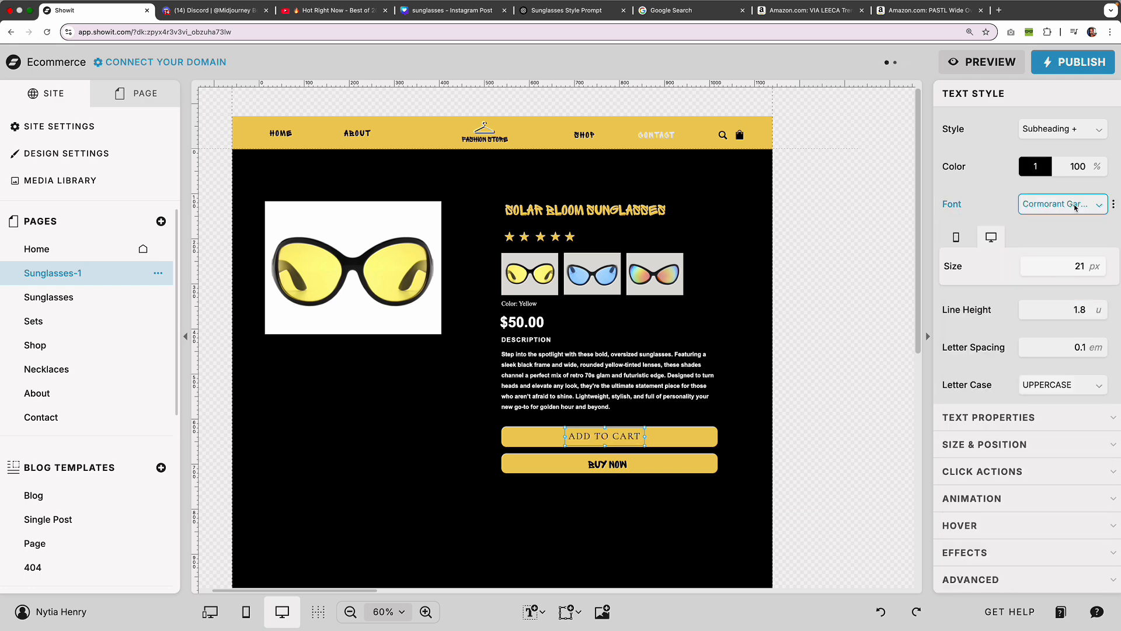
Try more fonts on the Add to Cart label, including Instrument Sans Normal and Playfair Display
click(1060, 204)
click(1055, 337)
click(1056, 205)
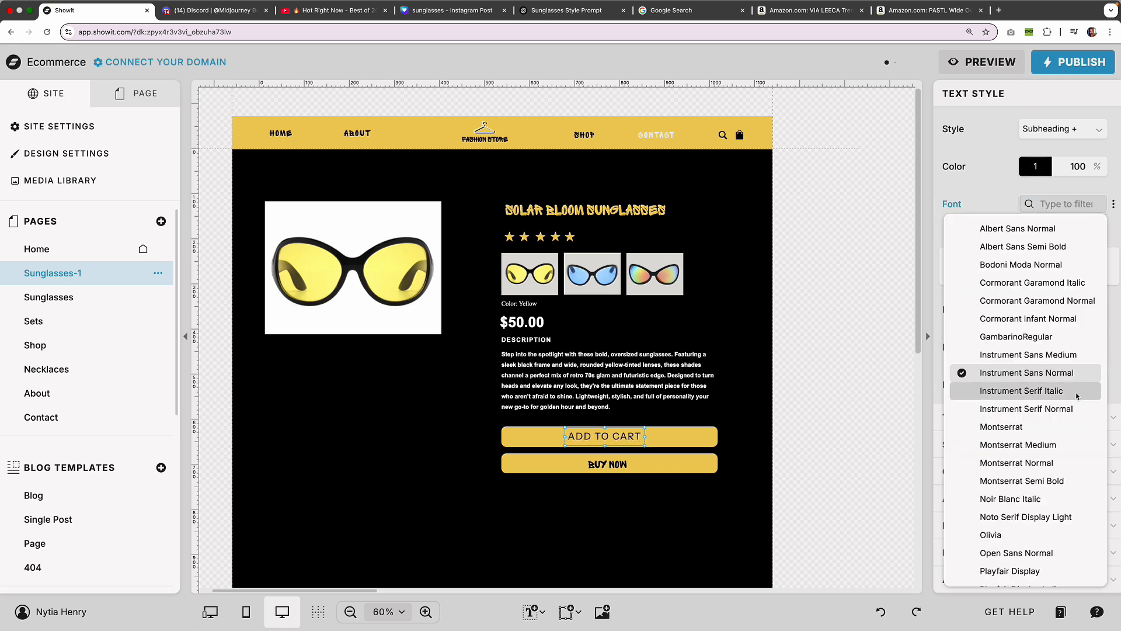
click(1046, 477)
click(1057, 205)
click(1033, 535)
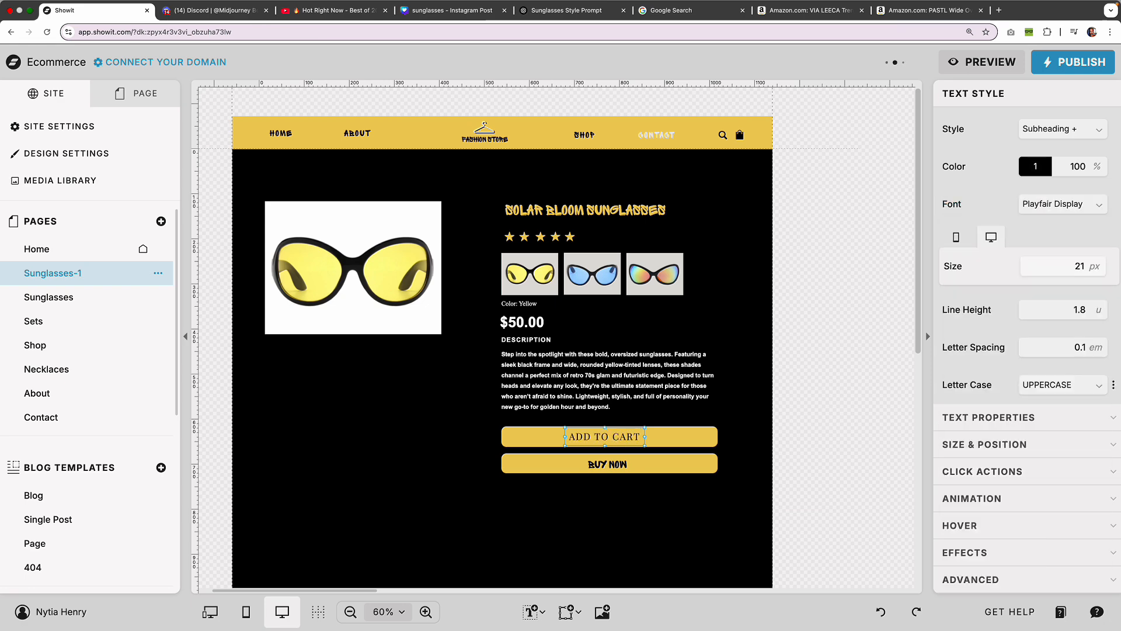
click(1061, 204)
click(1045, 406)
Open the site's font settings and add the Google fonts 42dot Sans Normal and ABeeZee Normal to the active fonts
click(67, 153)
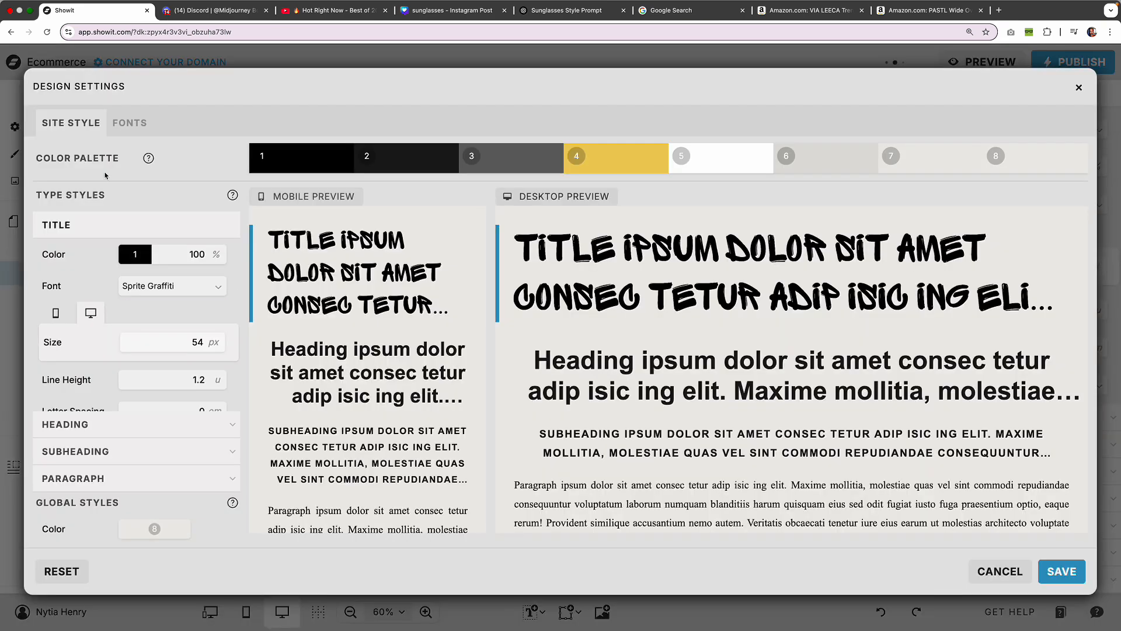
click(129, 123)
scroll(753, 374, down, 5)
click(234, 197)
scroll(243, 217, down, 5)
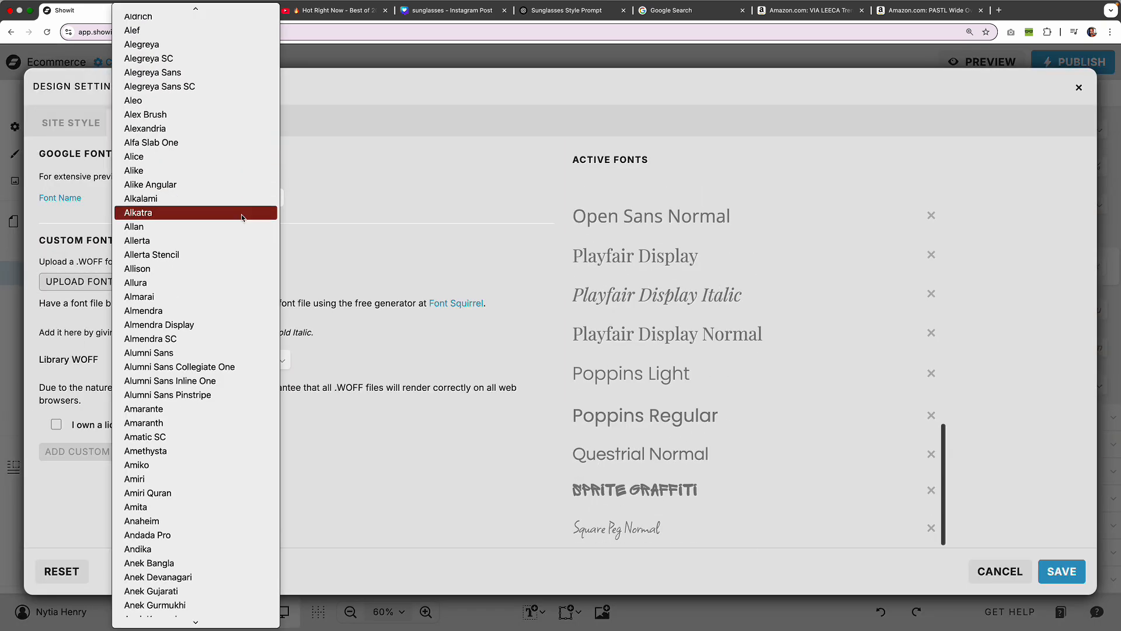
scroll(243, 217, down, 5)
scroll(242, 217, up, 10)
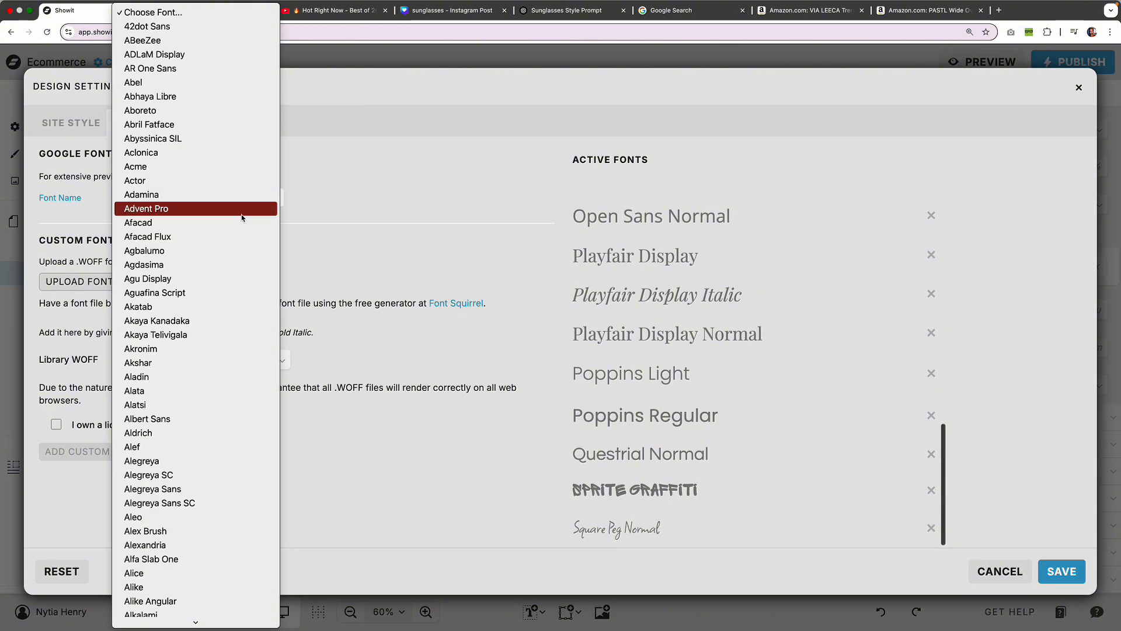
click(144, 27)
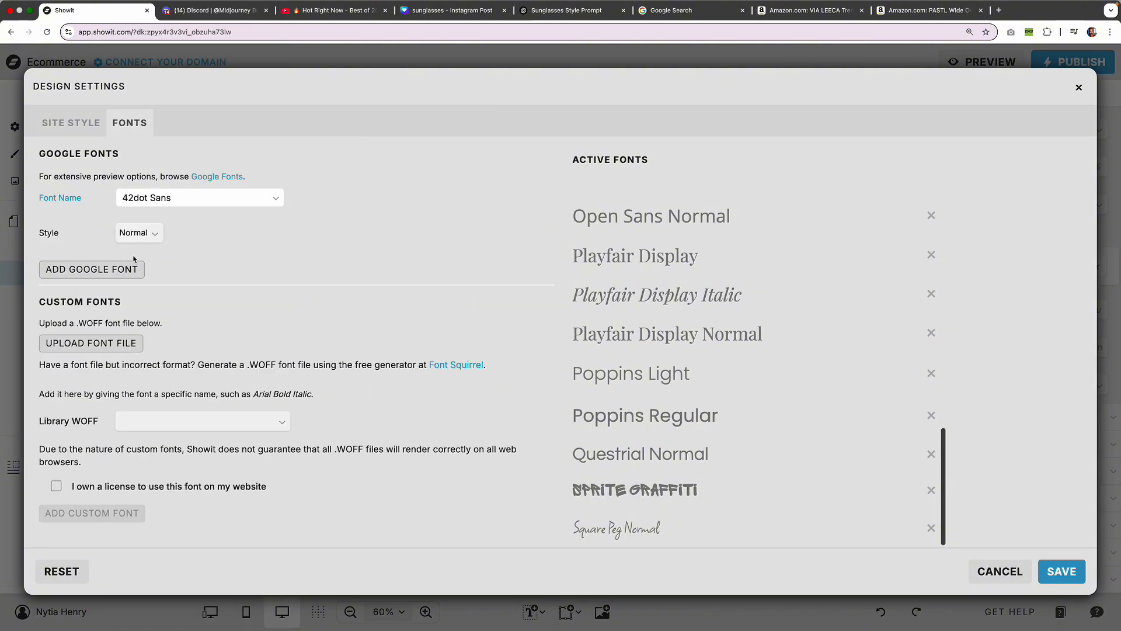
click(157, 234)
click(167, 200)
click(164, 213)
click(117, 269)
scroll(663, 368, up, 10)
Add the Google fonts ADLaM Display, Abel and AR One Sans to the active fonts
click(160, 197)
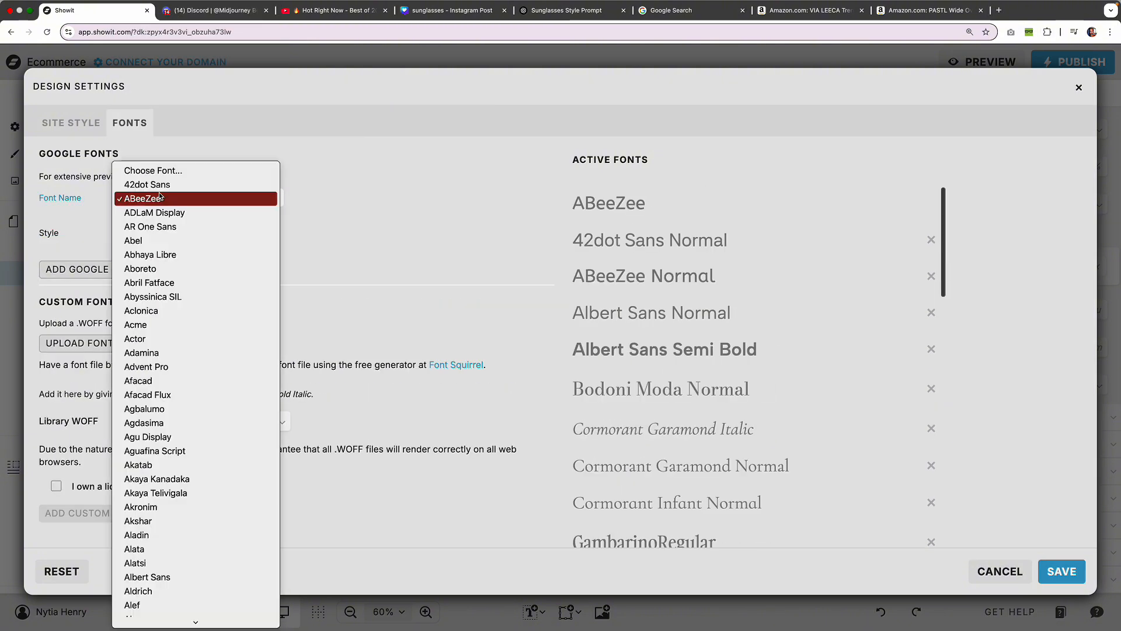
click(161, 212)
click(105, 270)
click(170, 198)
click(169, 254)
click(105, 270)
click(175, 198)
click(176, 213)
click(105, 269)
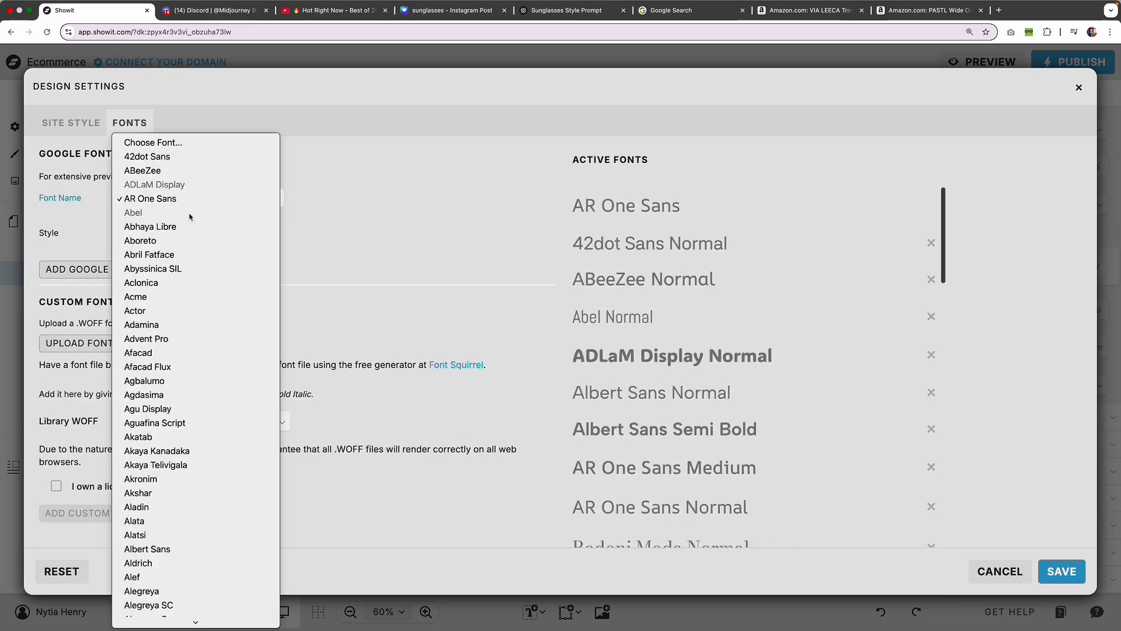
Add the Google fonts Abhaya Libre, Aboreto and Abril Fatface to the active fonts
click(186, 227)
click(107, 269)
click(178, 198)
click(180, 213)
click(115, 270)
click(181, 198)
click(186, 311)
click(108, 269)
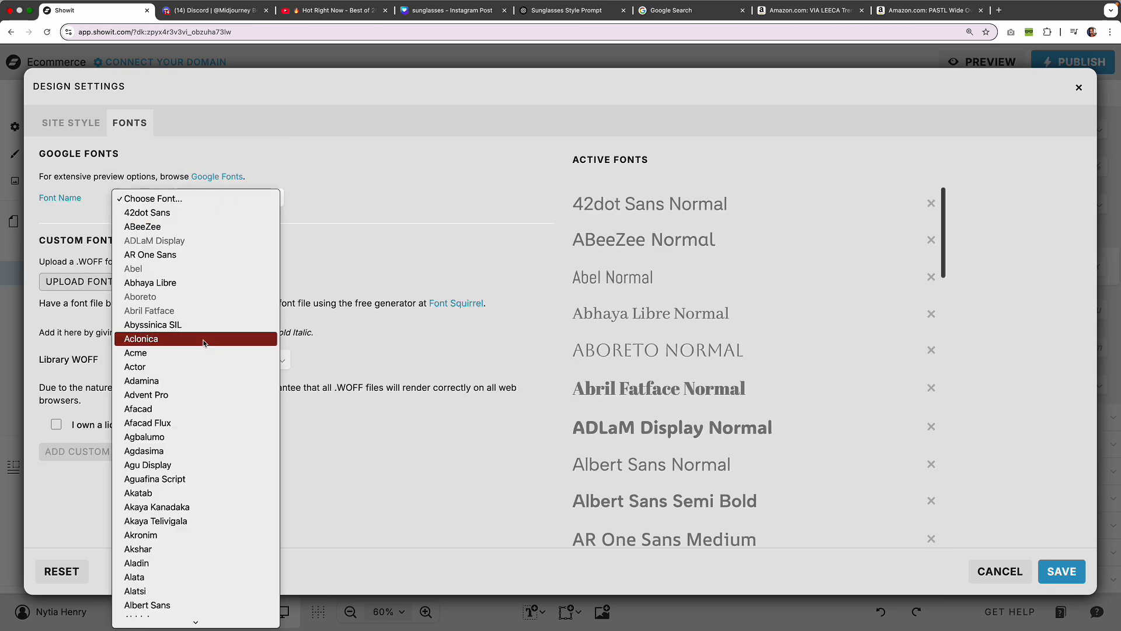
Add the Google fonts Abyssinica SIL, Aclonica and Acme to the active fonts
click(201, 325)
click(108, 269)
click(190, 198)
click(196, 339)
click(105, 269)
click(190, 198)
click(190, 353)
click(113, 270)
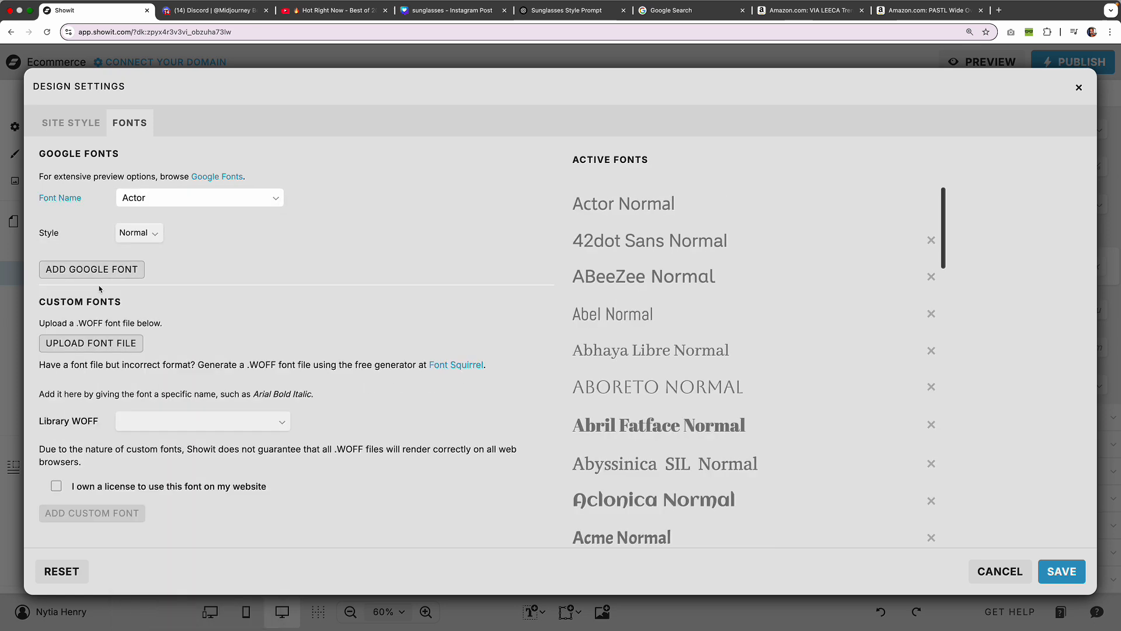
Add the Google fonts Actor, Adamina, Advent Pro and Afacad to the active fonts and save the design settings
click(199, 198)
click(175, 391)
click(152, 198)
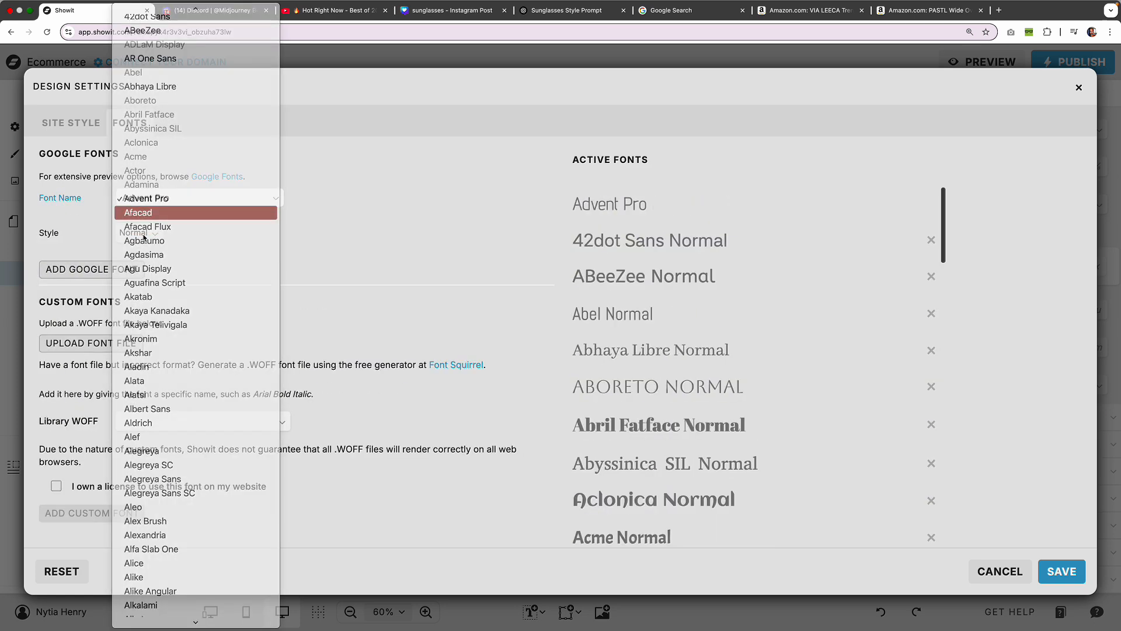
click(146, 213)
click(217, 195)
scroll(201, 423, down, 3)
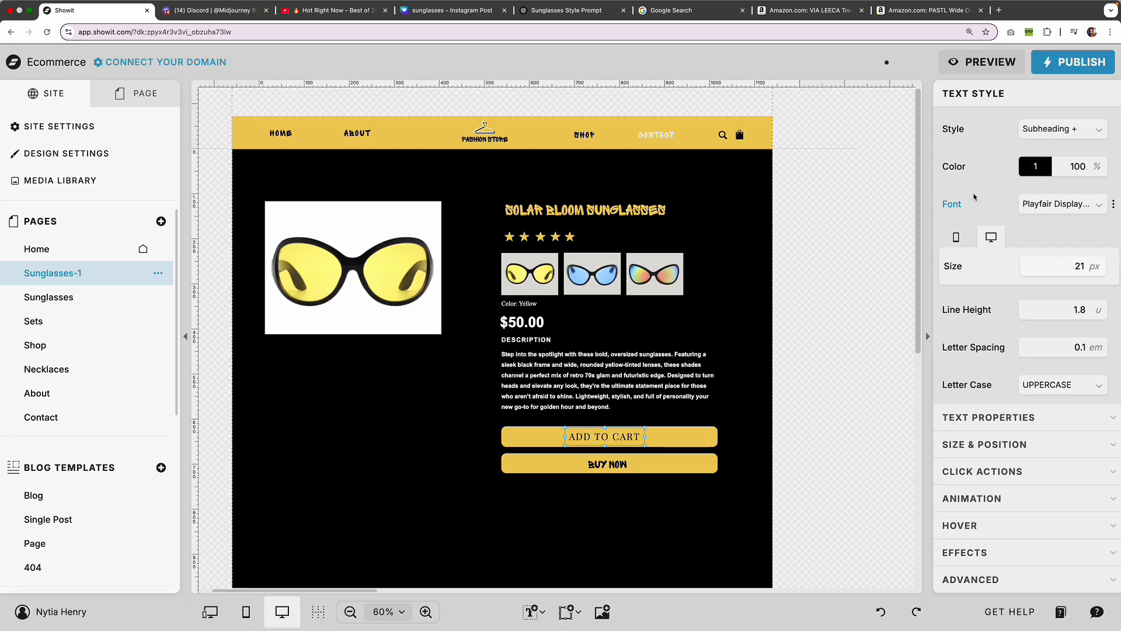
Try Abel, Abhaya Libre, Aboreto, Abril Fatface, Abyssinica SIL and Aclonica on the Add to Cart label
click(1059, 204)
click(1051, 265)
click(1068, 206)
click(1058, 282)
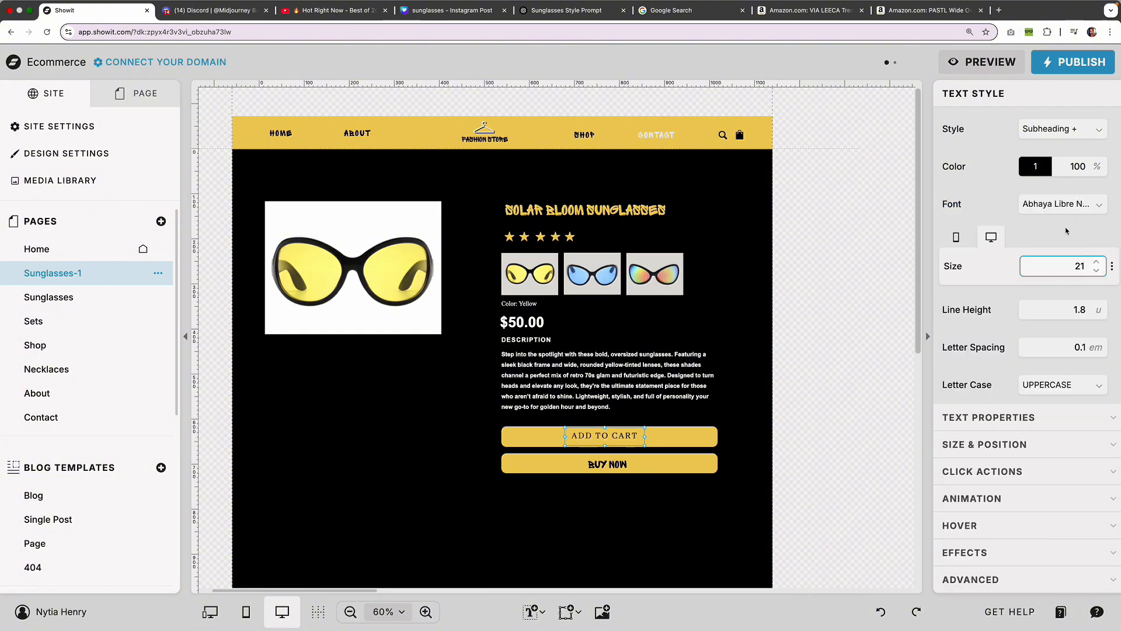
click(1066, 205)
click(1058, 300)
click(1066, 205)
click(1058, 319)
click(1069, 208)
click(1059, 337)
click(1058, 355)
click(1068, 208)
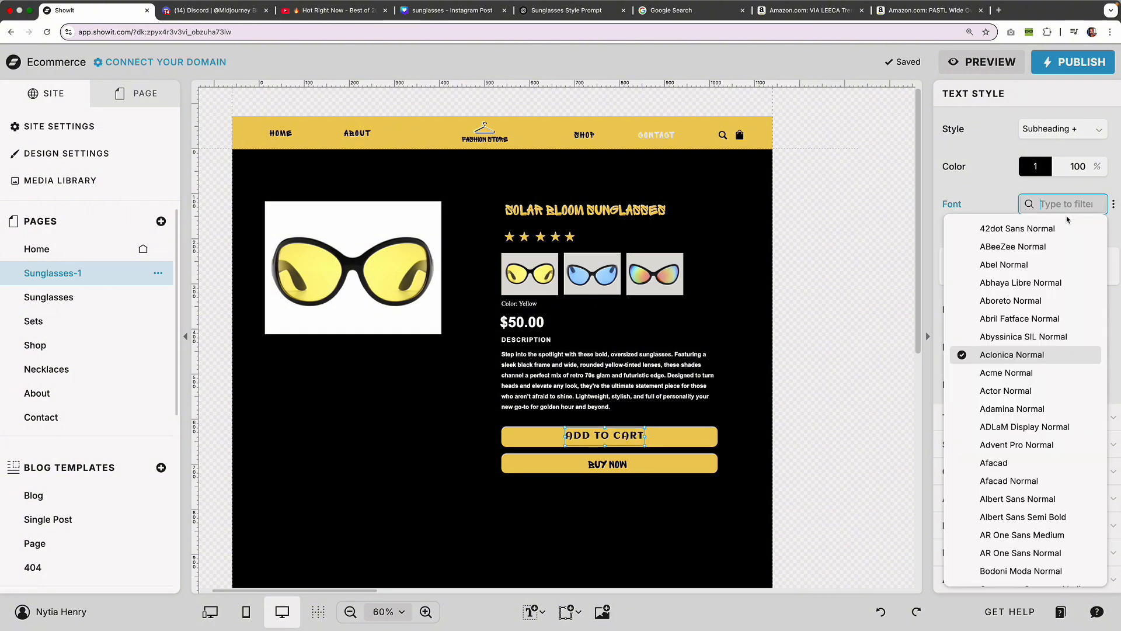
Try Acme, Actor, ADLaM Display and Advent Pro on the Add to Cart label
click(1052, 372)
click(1067, 207)
click(1039, 390)
click(1068, 207)
click(1059, 427)
click(1067, 207)
click(1059, 445)
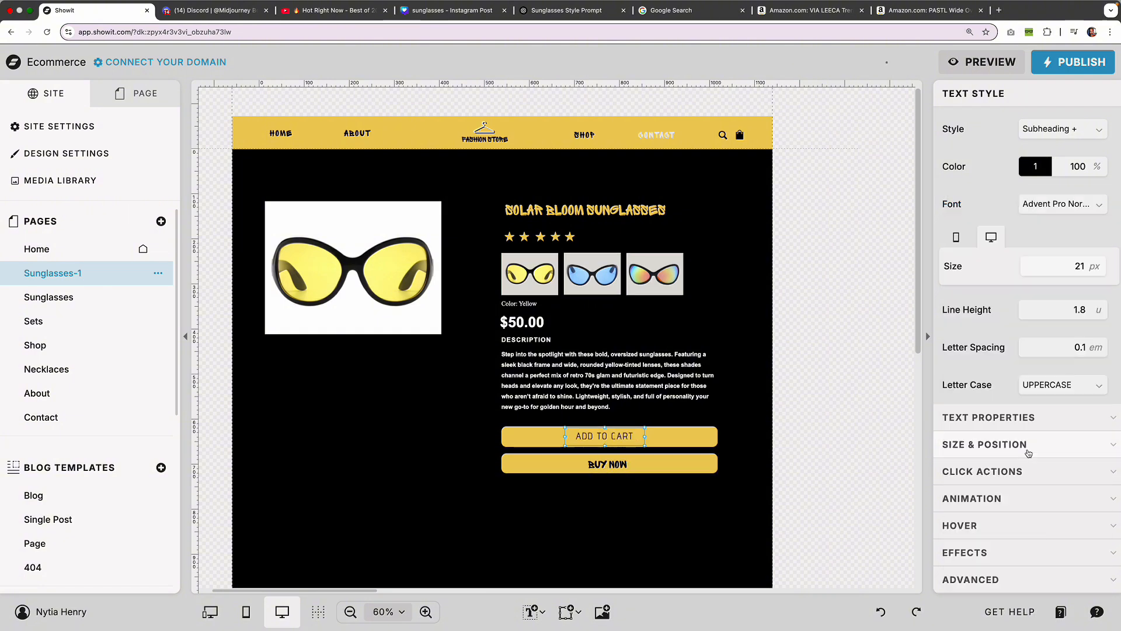
Try Afacad, Albert Sans Normal, Albert Sans Semi Bold, AR One Sans Medium and AR One Sans Normal on the Add to Cart label
click(1068, 207)
click(1059, 463)
click(1068, 207)
click(1058, 481)
click(1053, 208)
click(1054, 500)
click(1054, 517)
click(1068, 208)
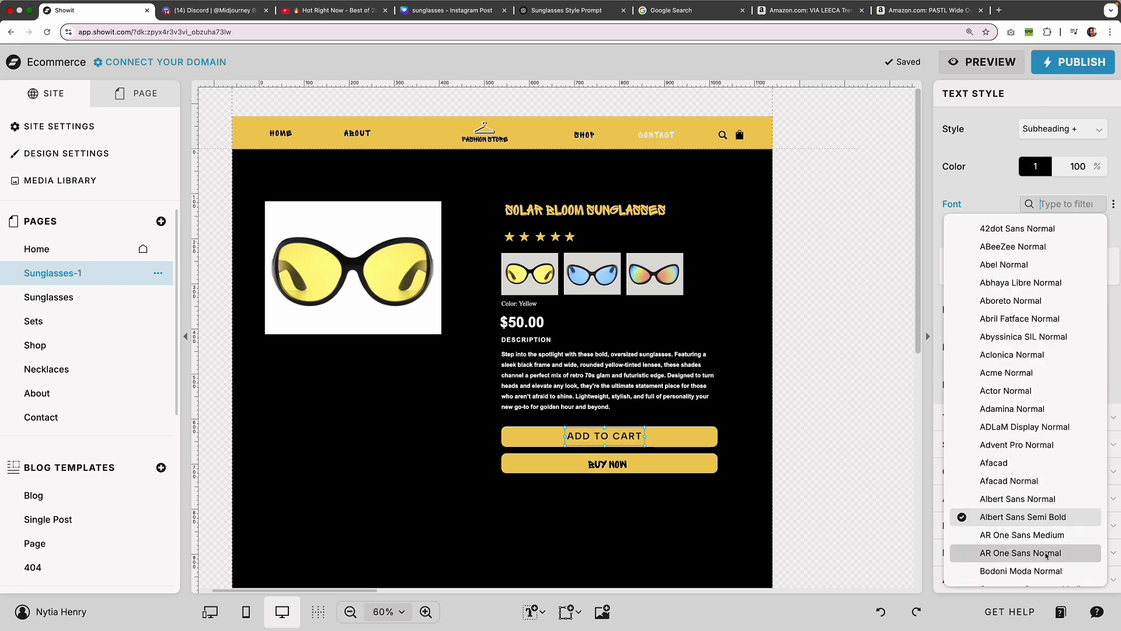
click(1051, 535)
click(1071, 209)
click(1063, 553)
Set the Add to Cart and Buy Now labels to the Acme Normal font
click(1073, 211)
click(1046, 373)
click(726, 457)
click(609, 464)
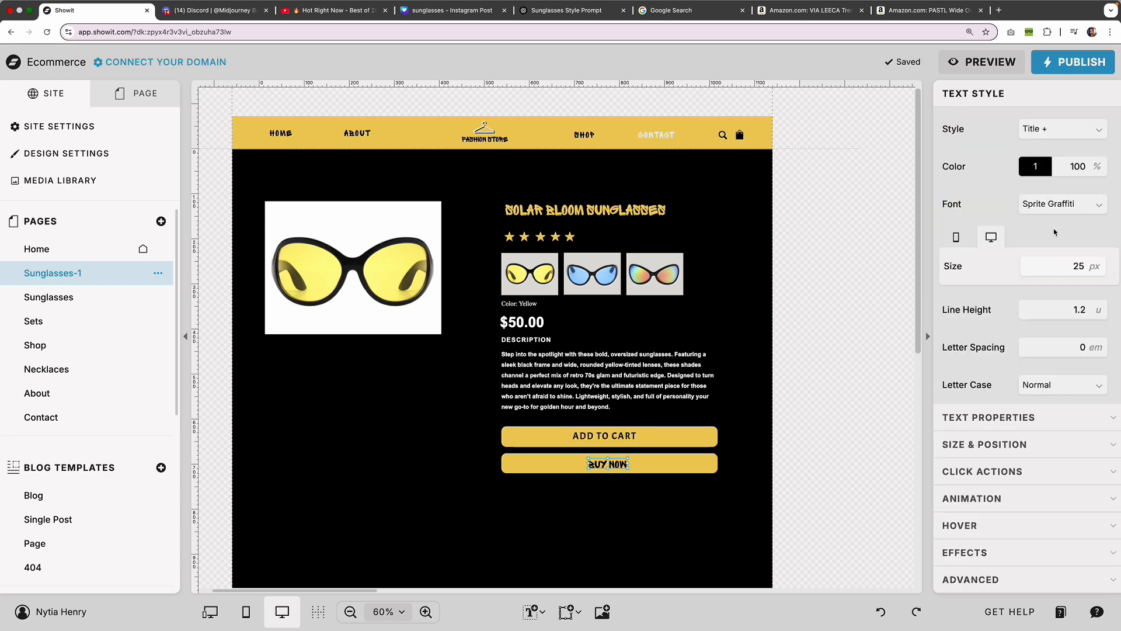
click(1062, 205)
click(1046, 373)
Try the Heading text style on the Buy Now label
click(631, 434)
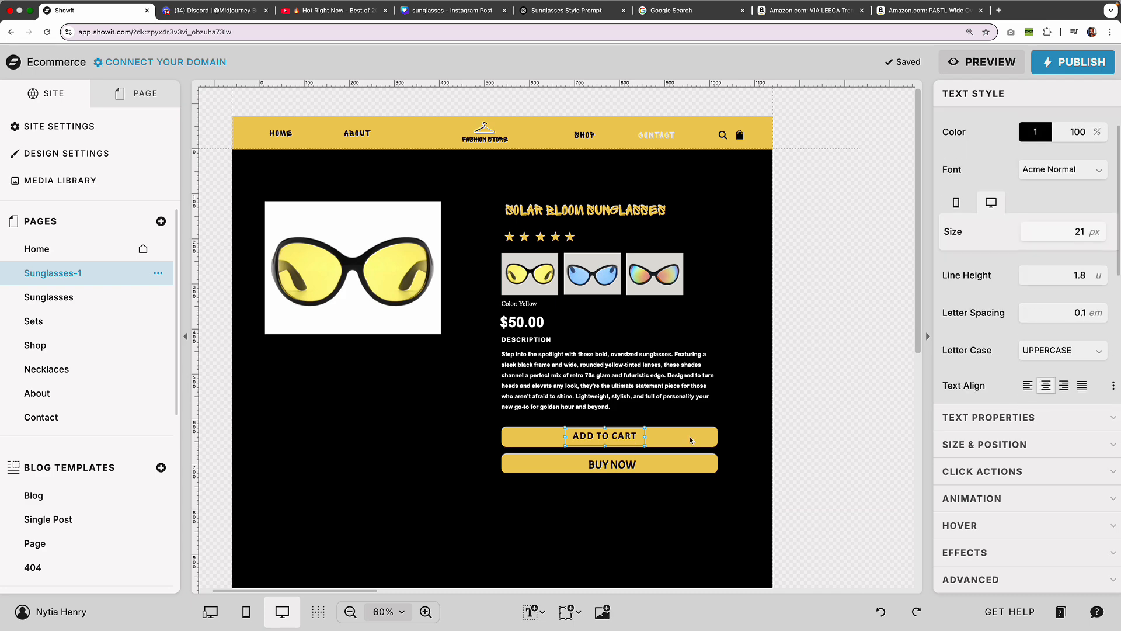
click(625, 462)
click(1062, 128)
click(1059, 153)
scroll(1056, 149, down, 3)
click(1055, 148)
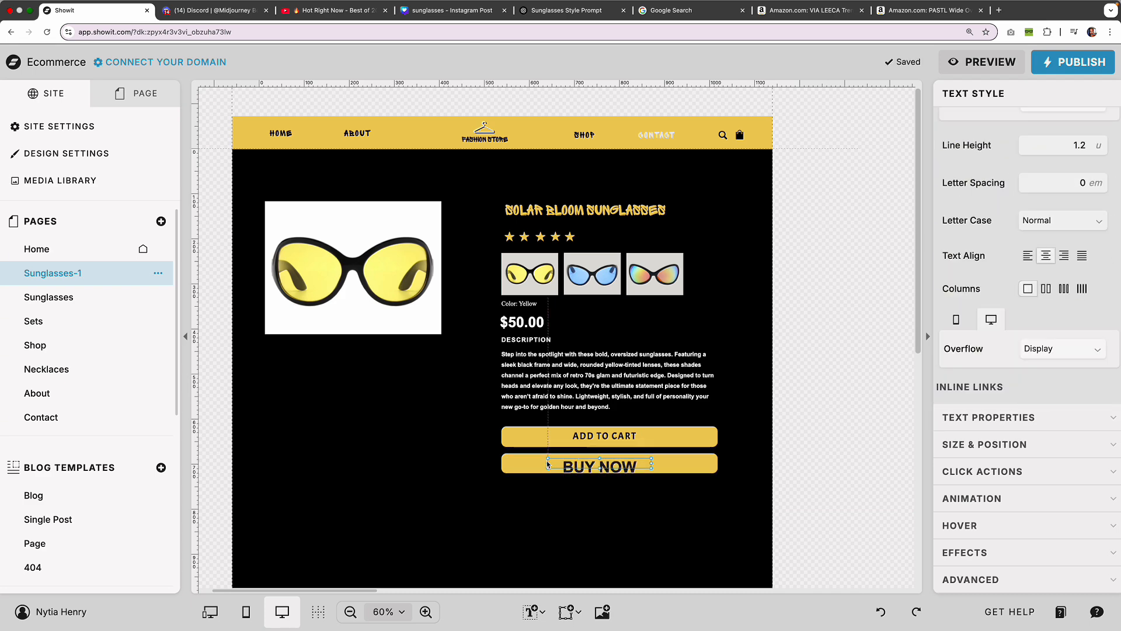
Set the Add to Cart label's font to Arial Bold
scroll(1045, 118, up, 3)
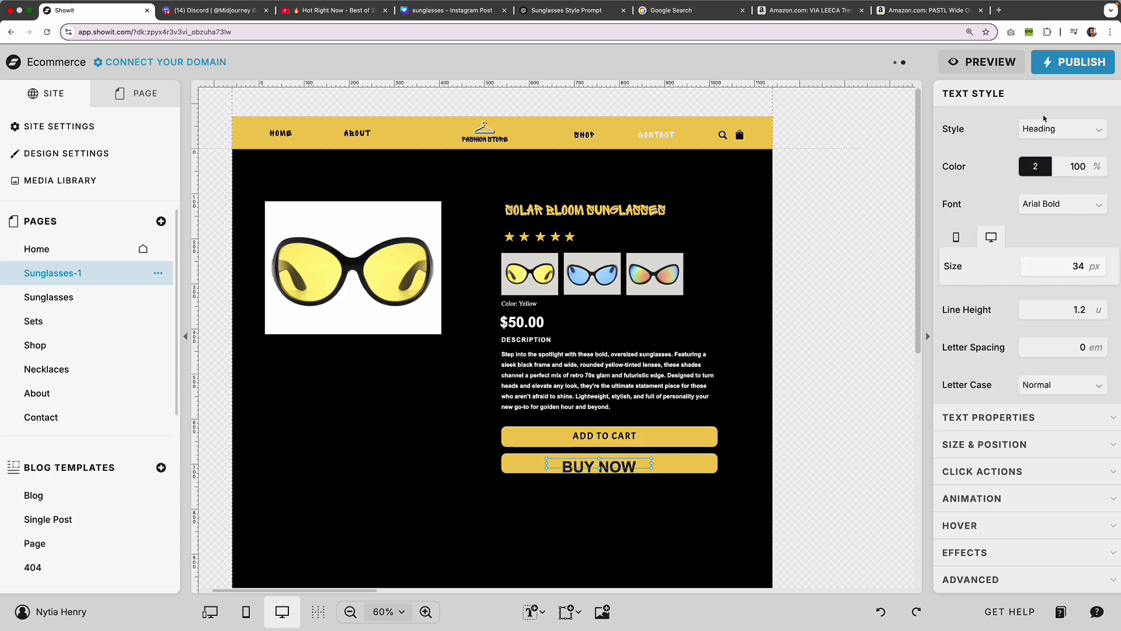
click(1070, 207)
scroll(1037, 502, down, 5)
click(1036, 468)
Replace the Buy Now label with a copy of the Add to Cart label on the lower button, reading BUY NOW
click(634, 467)
key(Delete)
key(super+v)
drag(625, 436, 625, 458)
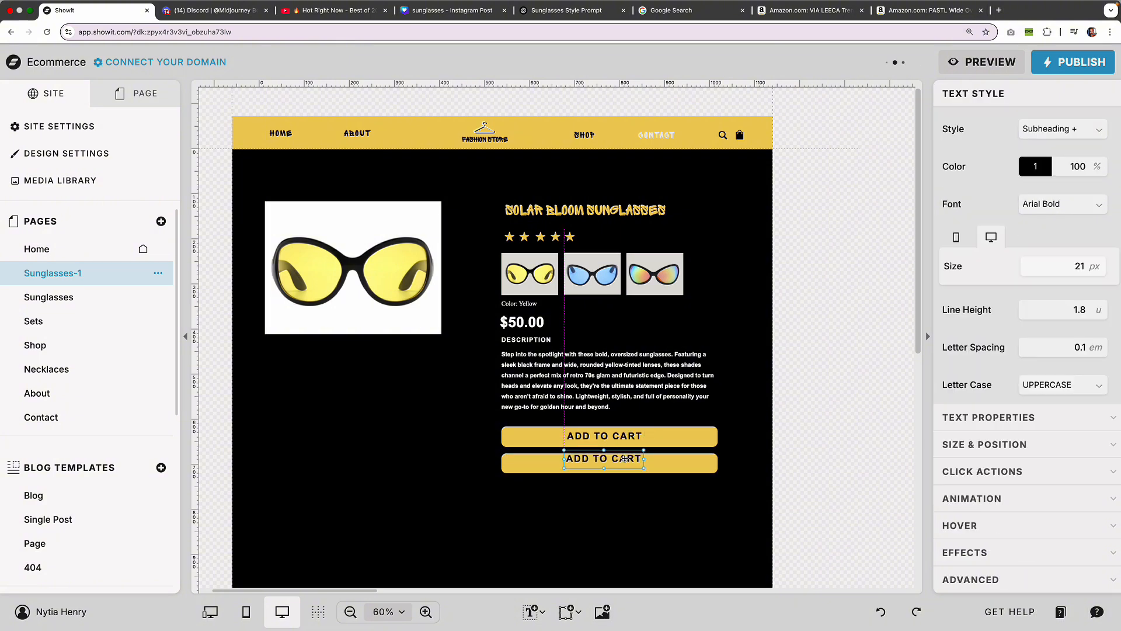
text(NOW)
click(761, 563)
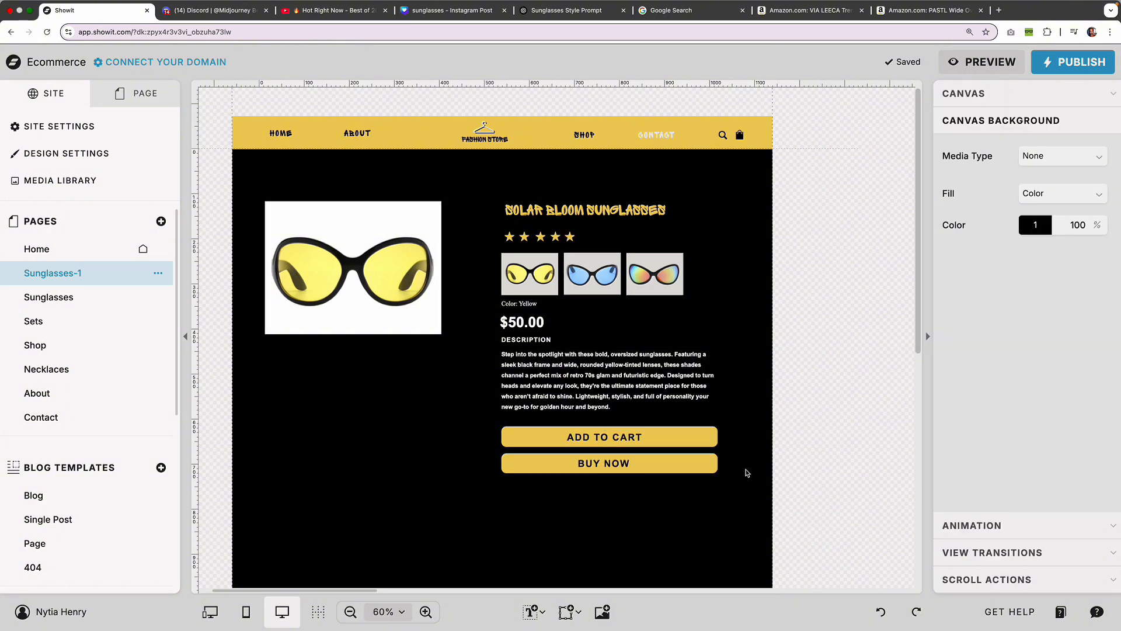
Change the Add to Cart label's text to ADD TO BAG
double_click(638, 437)
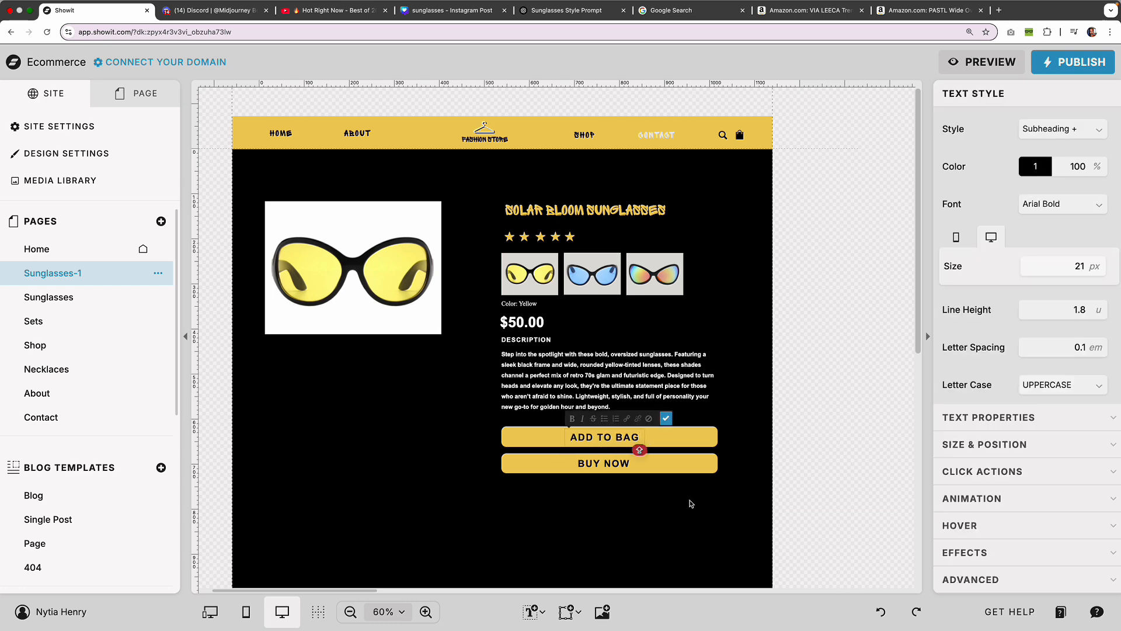
click(691, 504)
Try the light grey palette colour 6 (DFDEDA) as the fill of the Add to Bag button
click(688, 438)
click(1035, 161)
click(805, 203)
click(864, 187)
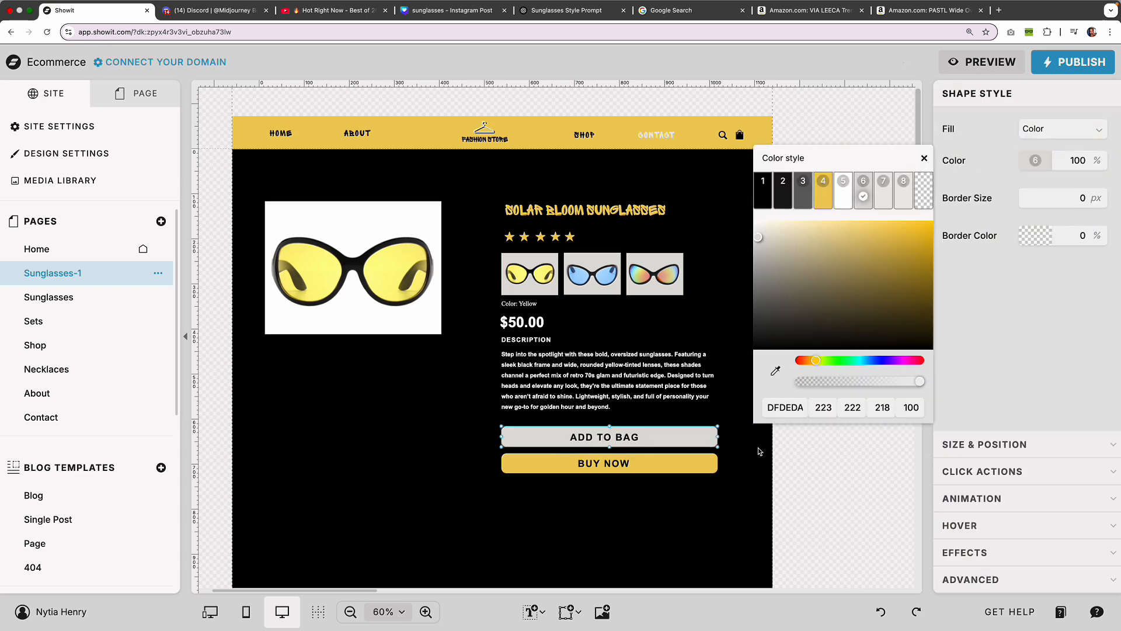
click(758, 453)
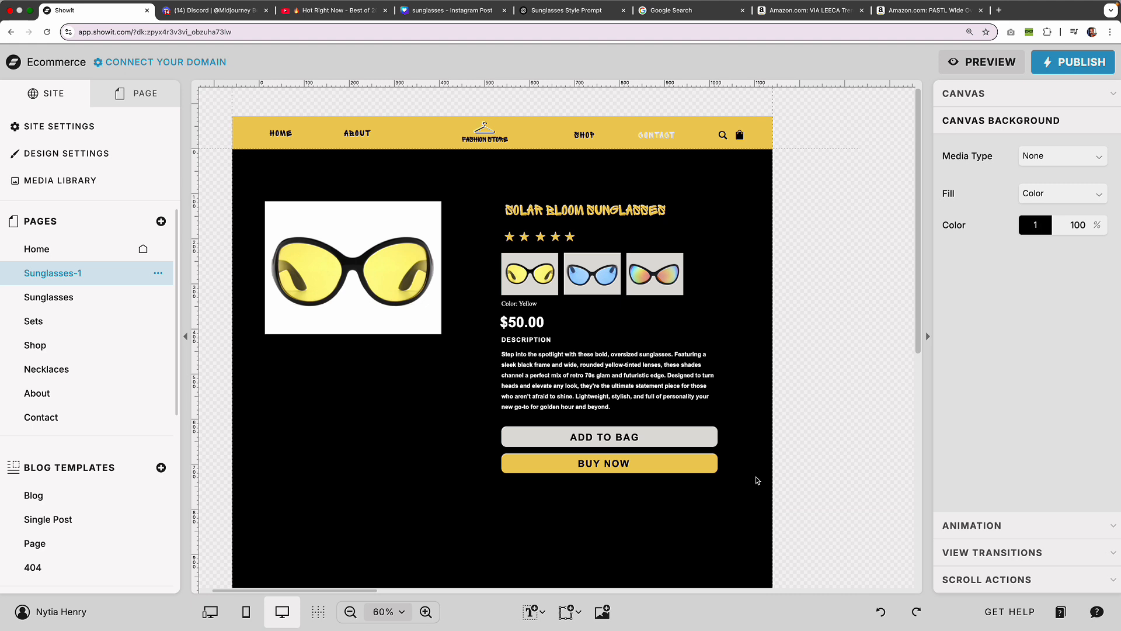
Set the Add to Bag button's fill back to the yellow palette colour 4
click(691, 438)
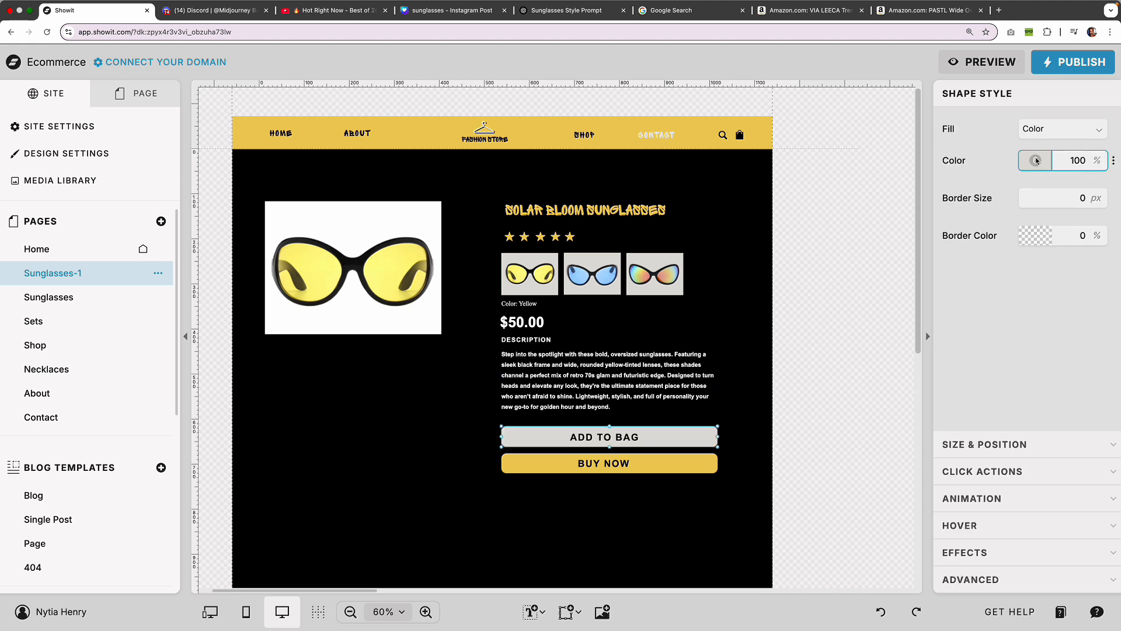
click(1036, 161)
click(824, 187)
click(739, 503)
click(635, 437)
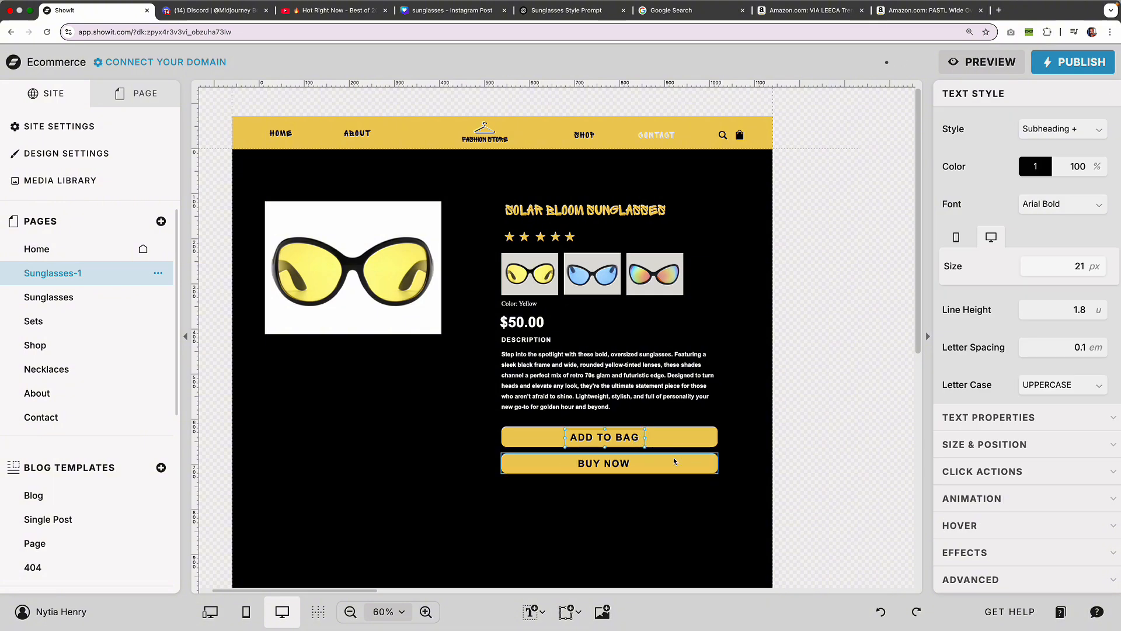
click(758, 454)
Try widening the description paragraph's text box and undo the change
click(695, 386)
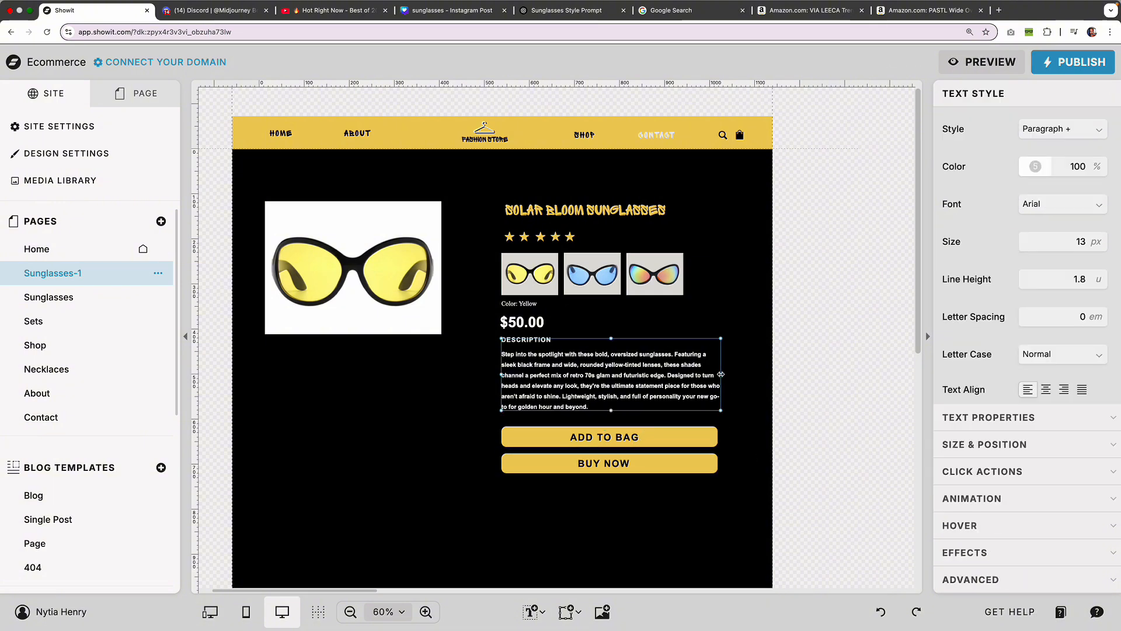
click(761, 388)
click(881, 611)
Colour the DESCRIPTION heading with the yellow palette colour 4
click(526, 340)
click(1036, 168)
click(823, 199)
click(451, 428)
Colour the $50.00 price with the yellow palette colour 4
click(522, 323)
click(1035, 167)
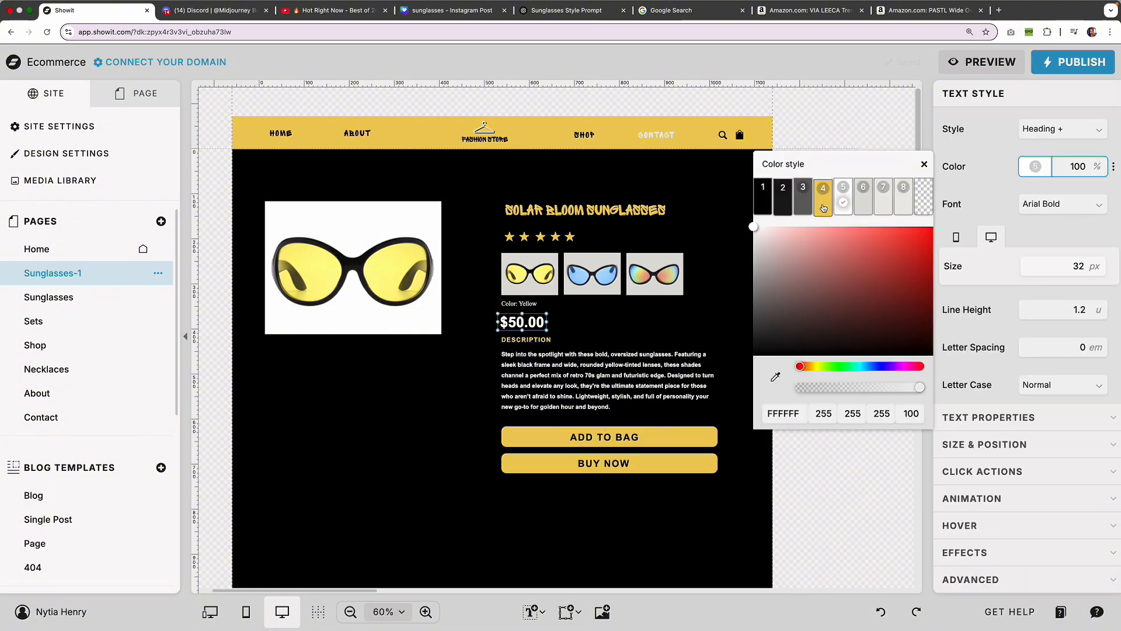
click(824, 199)
click(731, 338)
Try palette colour 6 on the DESCRIPTION heading, and settle on the white palette colour 5
click(548, 347)
click(528, 339)
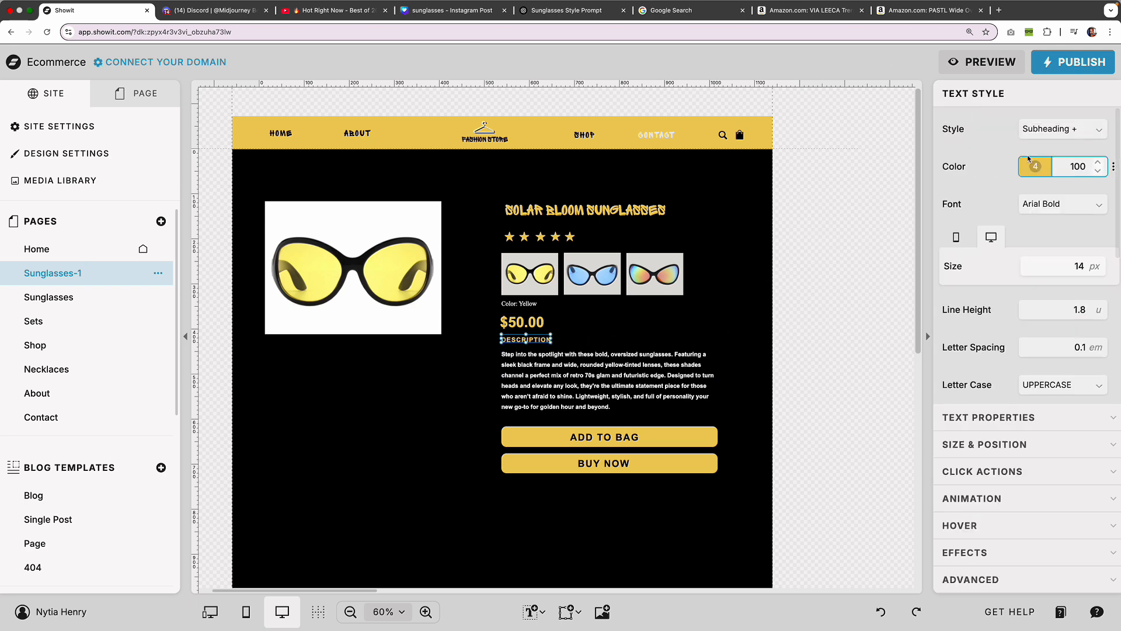
click(1036, 167)
click(863, 198)
click(731, 213)
scroll(643, 263, right, 1)
click(519, 338)
click(1035, 167)
click(843, 199)
Try deleting the DESCRIPTION heading and moving the description paragraph, and undo both changes
scroll(753, 404, left, 1)
key(BackSpace)
click(756, 405)
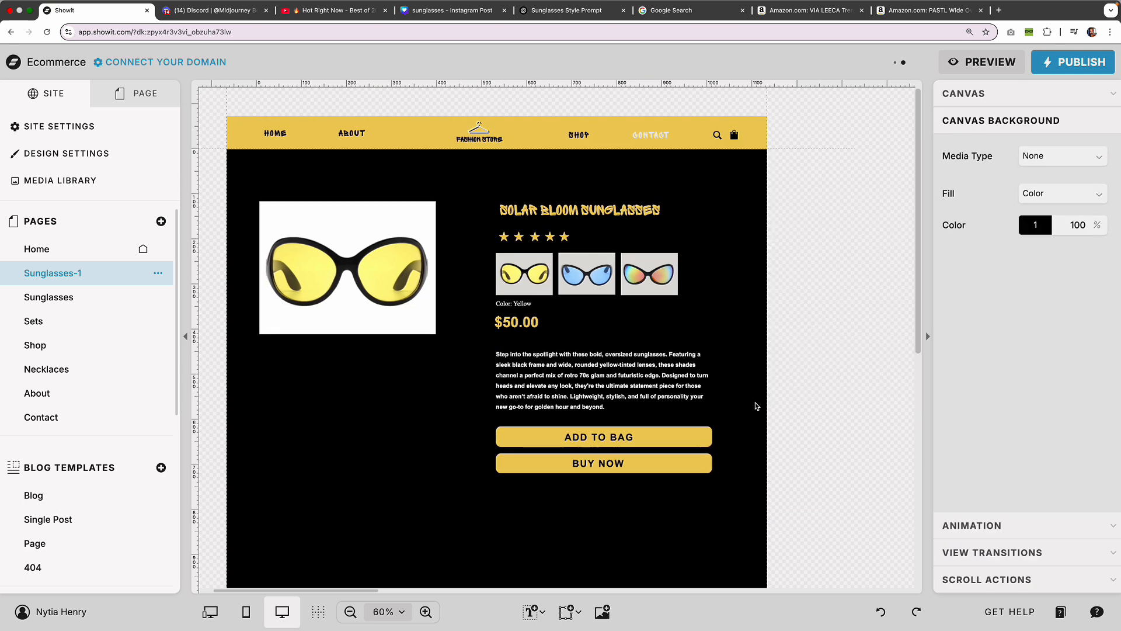
drag(603, 406, 603, 394)
click(742, 422)
key(super+z)
key(super+z)
click(699, 538)
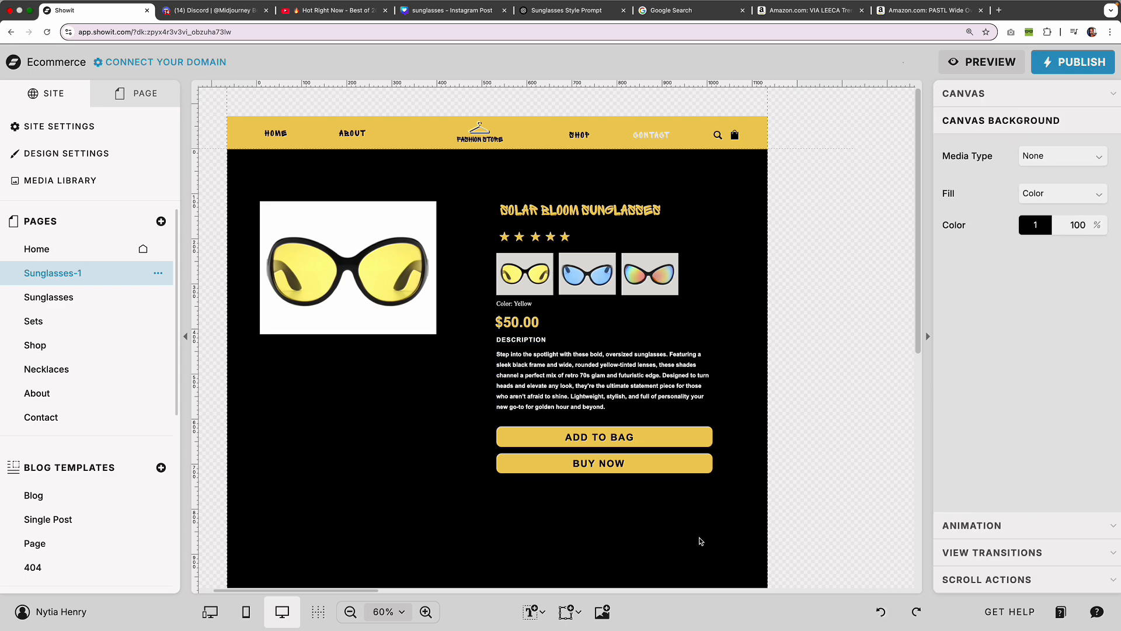
Try again to remove the DESCRIPTION heading and shift the paragraph up slightly, and undo the removal and the move
click(521, 339)
key(BackSpace)
click(604, 364)
drag(604, 338, 610, 368)
click(734, 330)
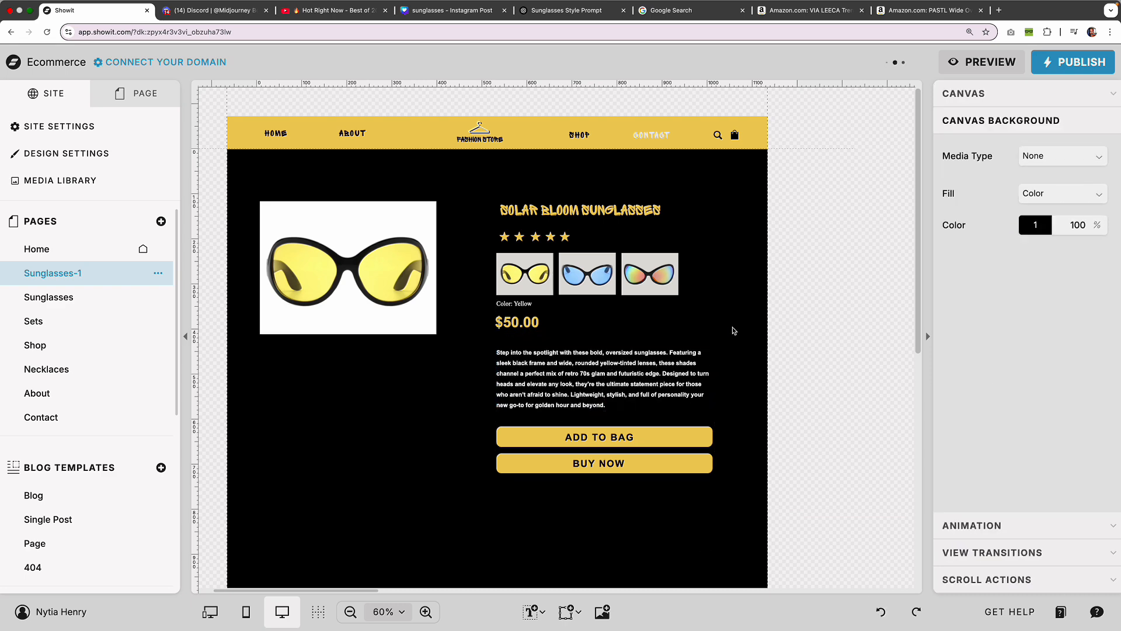
click(544, 616)
click(881, 612)
click(881, 613)
Duplicate the Sunglasses-1 page
click(158, 273)
click(258, 356)
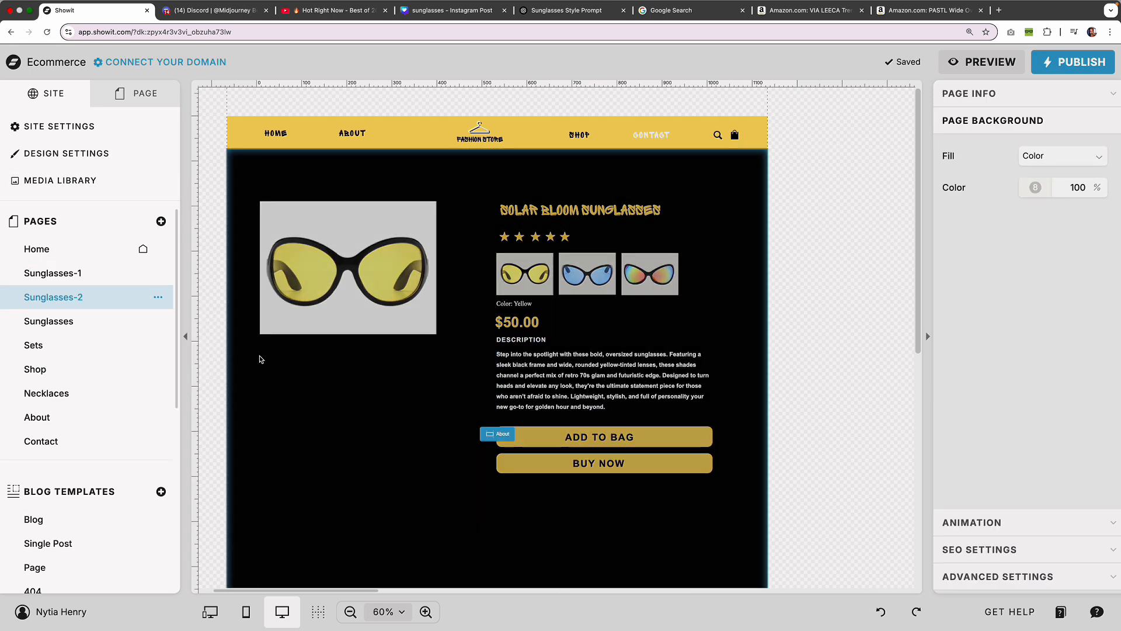
On the Sunglasses-1 page, remove the DESCRIPTION heading and move the description paragraph up slightly
click(109, 273)
drag(585, 385, 584, 380)
click(735, 393)
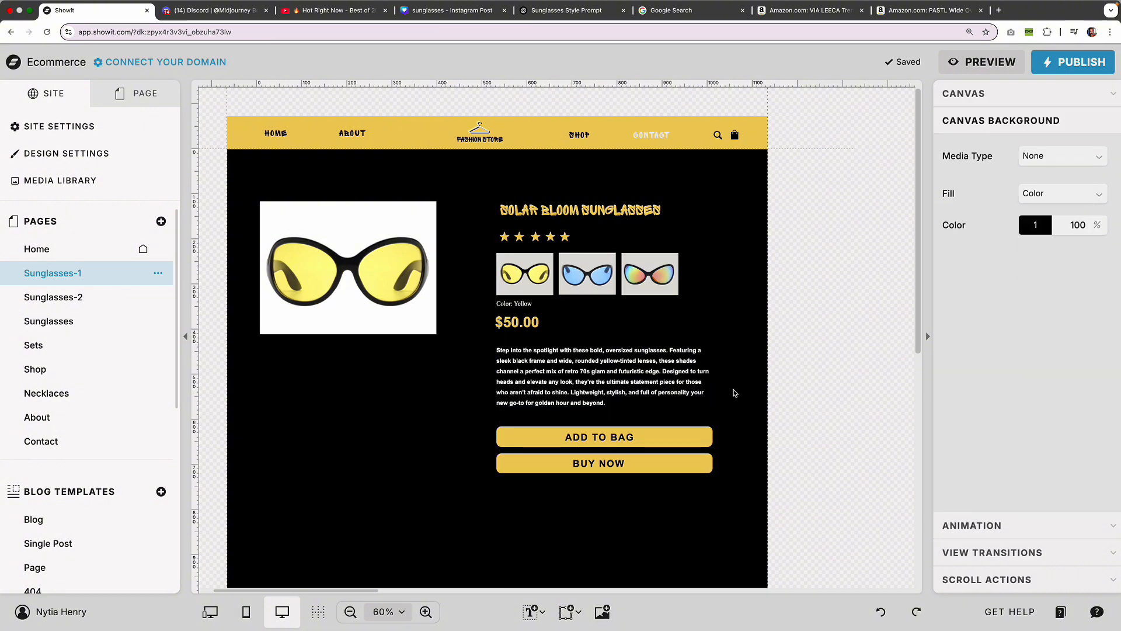
Insert a horizontal line in white palette colour 5 between the price and the description, aligned with the buttons' edges
click(569, 615)
click(575, 466)
click(1036, 170)
click(845, 189)
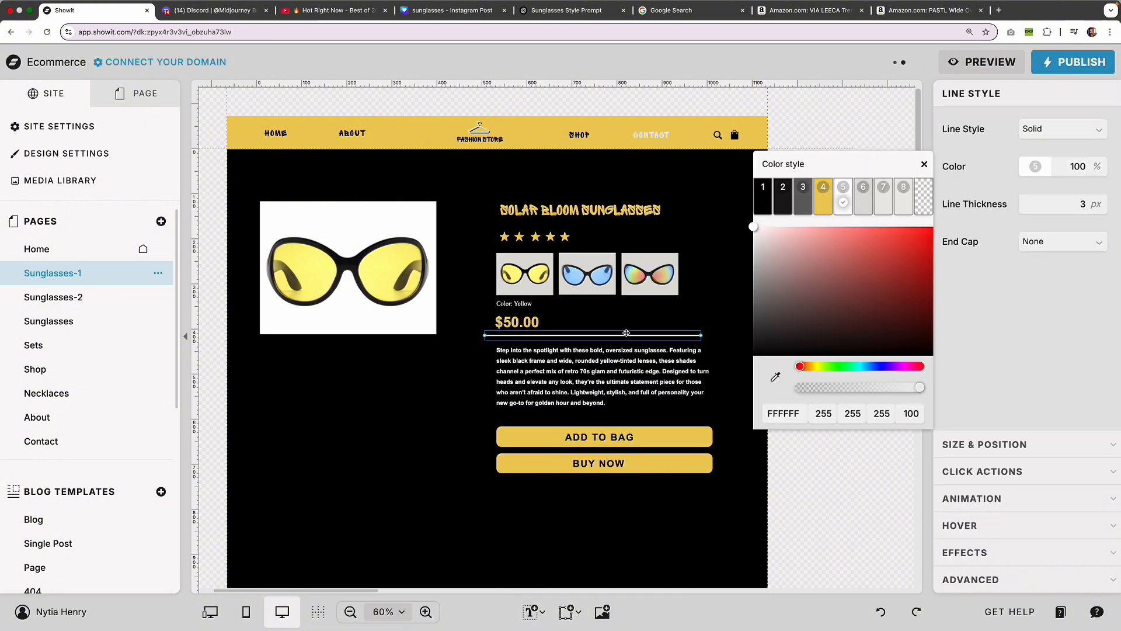
drag(593, 335, 605, 335)
Set the thickness of the line below the price to 1 px
click(1099, 210)
click(756, 325)
click(695, 335)
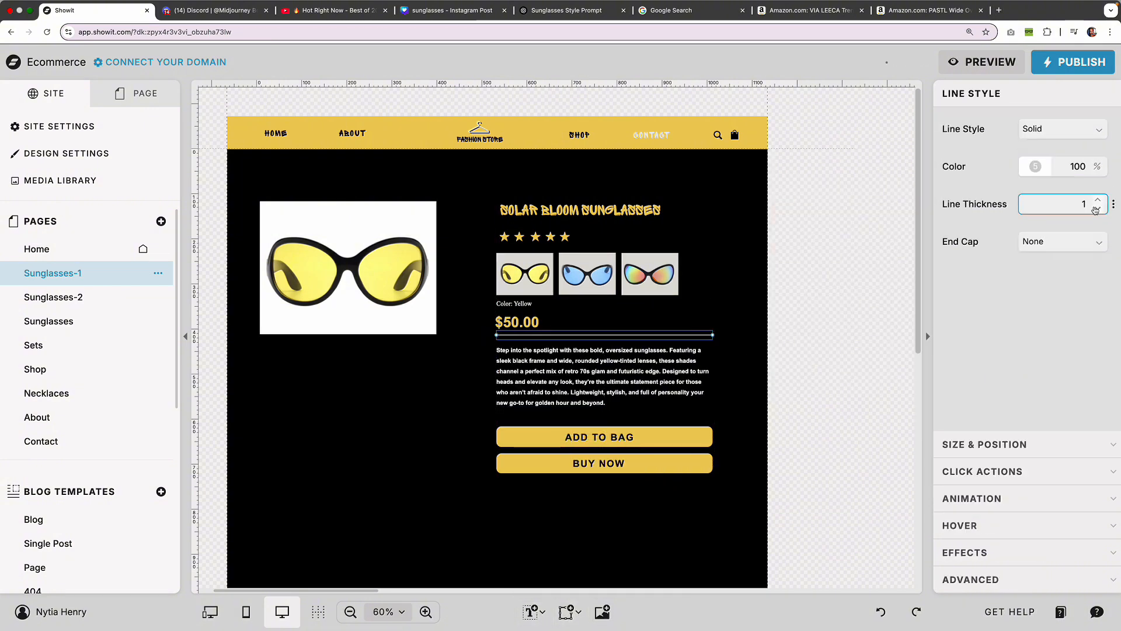
click(569, 613)
click(618, 475)
key(super+z)
Recolour the line below the price to grey palette colour 3 and end it just short of the buttons' right edge
click(731, 314)
click(709, 335)
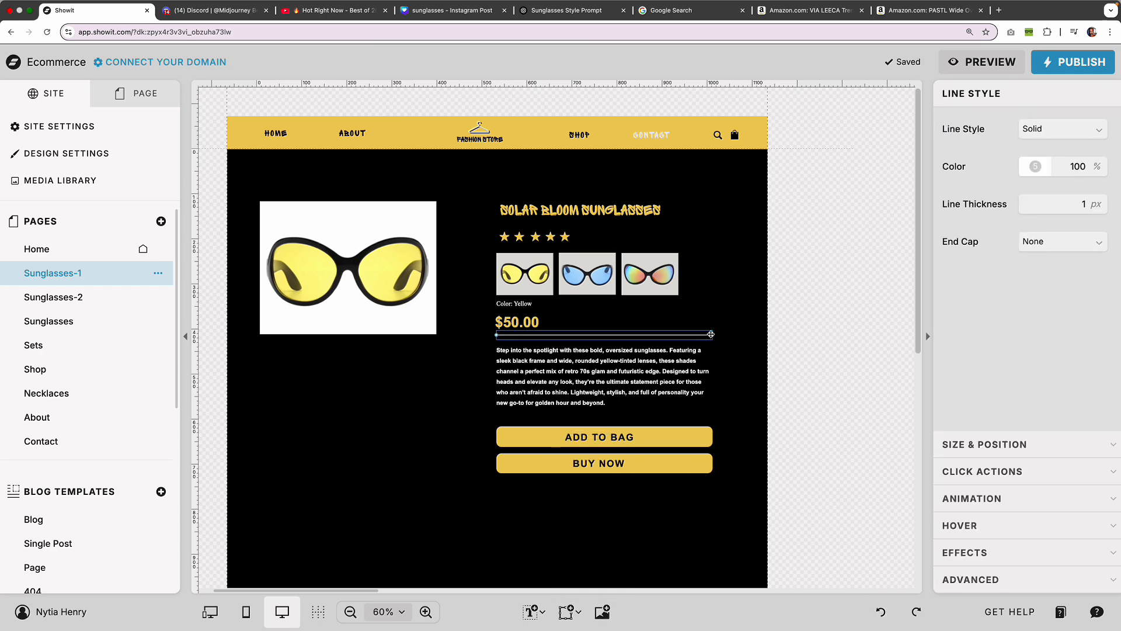
drag(713, 335, 679, 335)
click(744, 336)
click(656, 338)
click(737, 339)
click(660, 337)
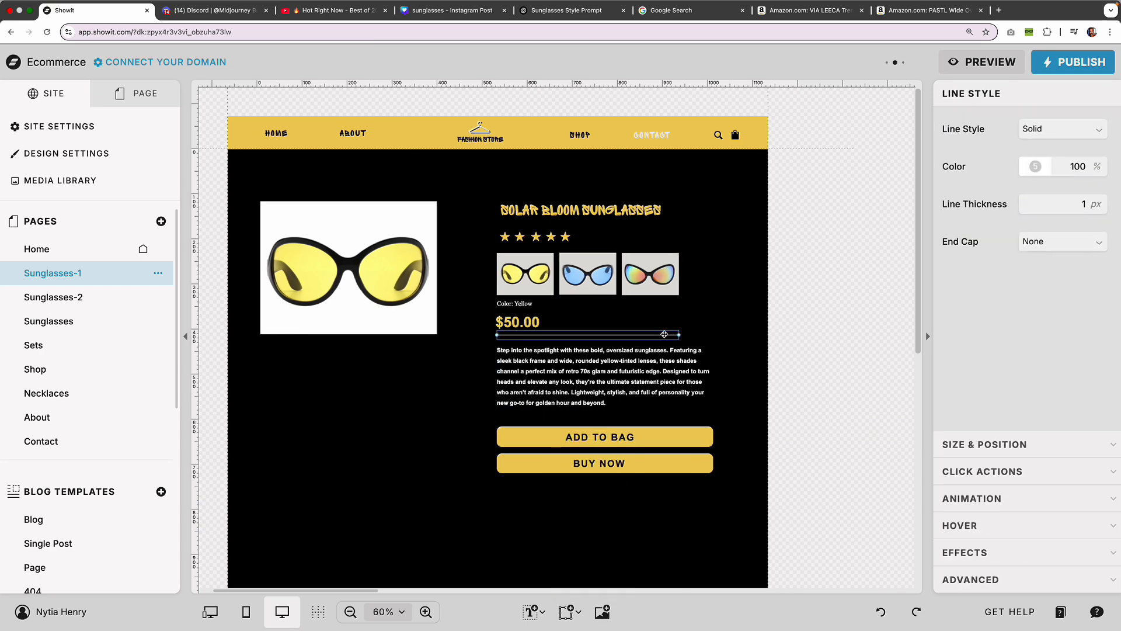
click(1036, 166)
click(811, 189)
click(676, 337)
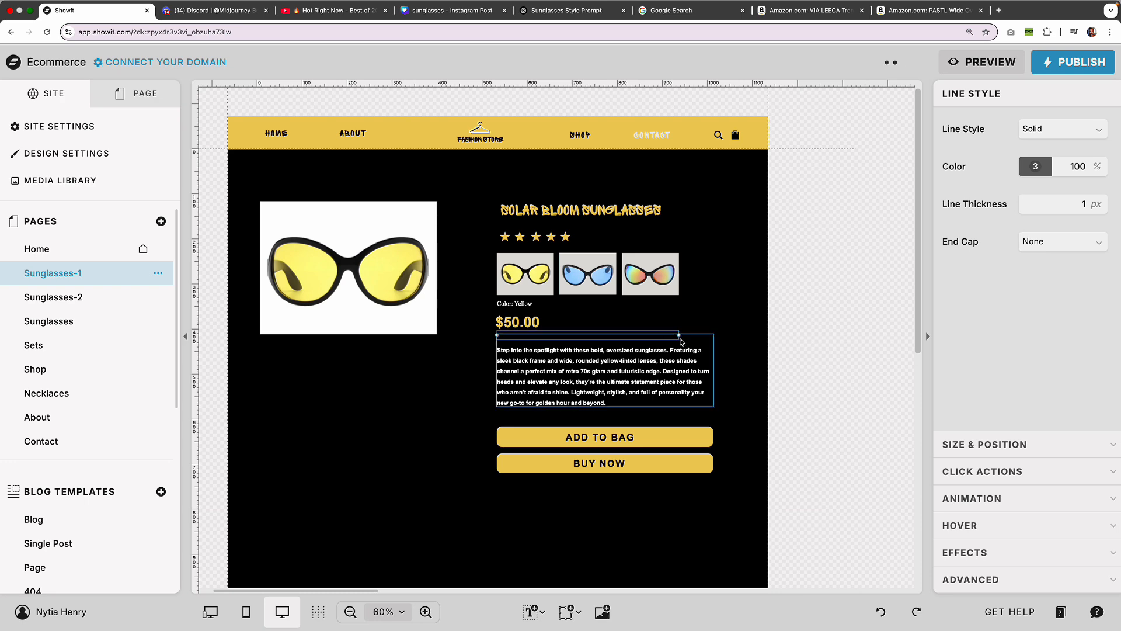
click(734, 338)
Move both purchase buttons slightly up towards the description and shift the product title and stars slightly left
drag(577, 435, 565, 433)
drag(651, 439, 651, 436)
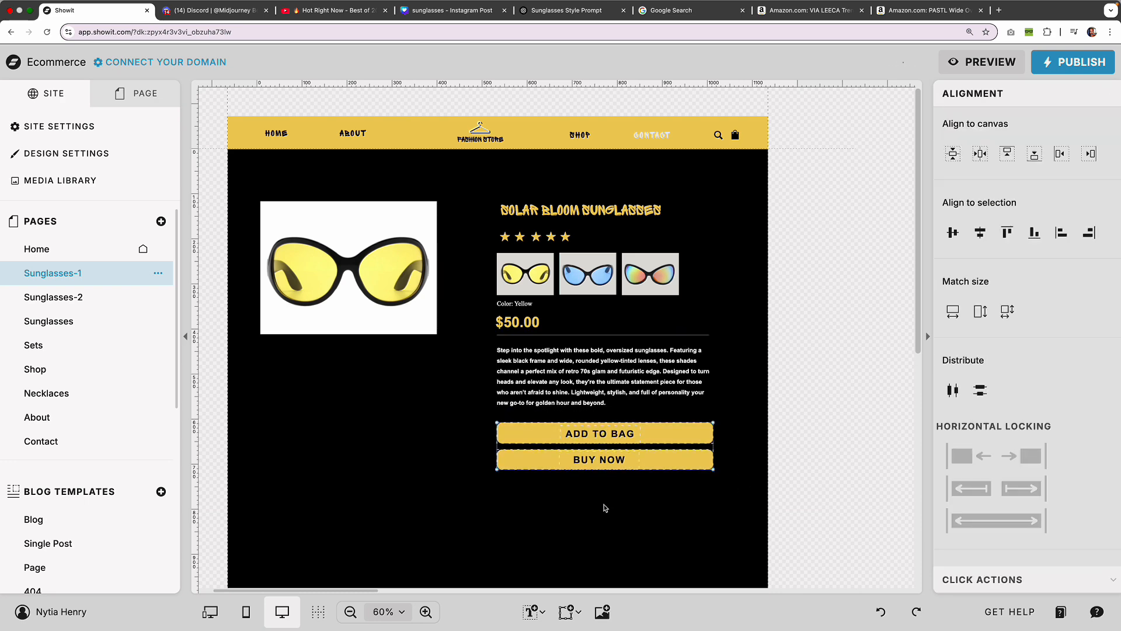
click(605, 505)
drag(589, 211, 500, 236)
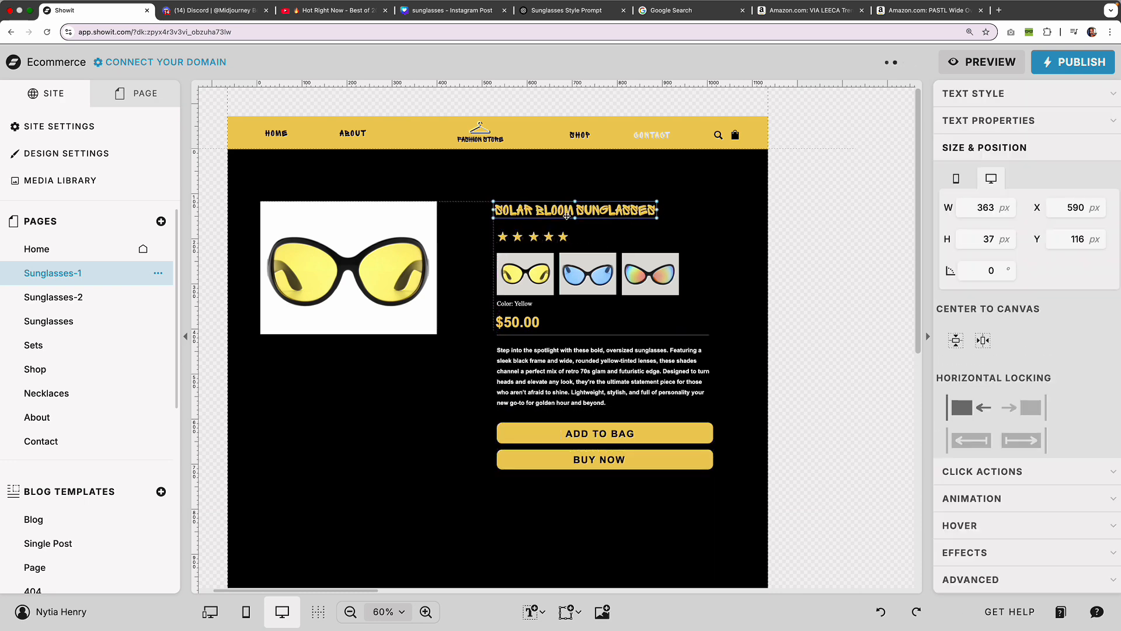
click(765, 257)
Move the purchase buttons a little further up and shift the large product image slightly to the right
drag(559, 432, 559, 431)
drag(572, 436, 572, 432)
click(572, 522)
drag(364, 282, 371, 283)
click(462, 549)
Insert an icon on the product canvas and swap it for the bold right-pointing chevron
click(571, 612)
click(584, 480)
click(1083, 146)
scroll(818, 402, down, 8)
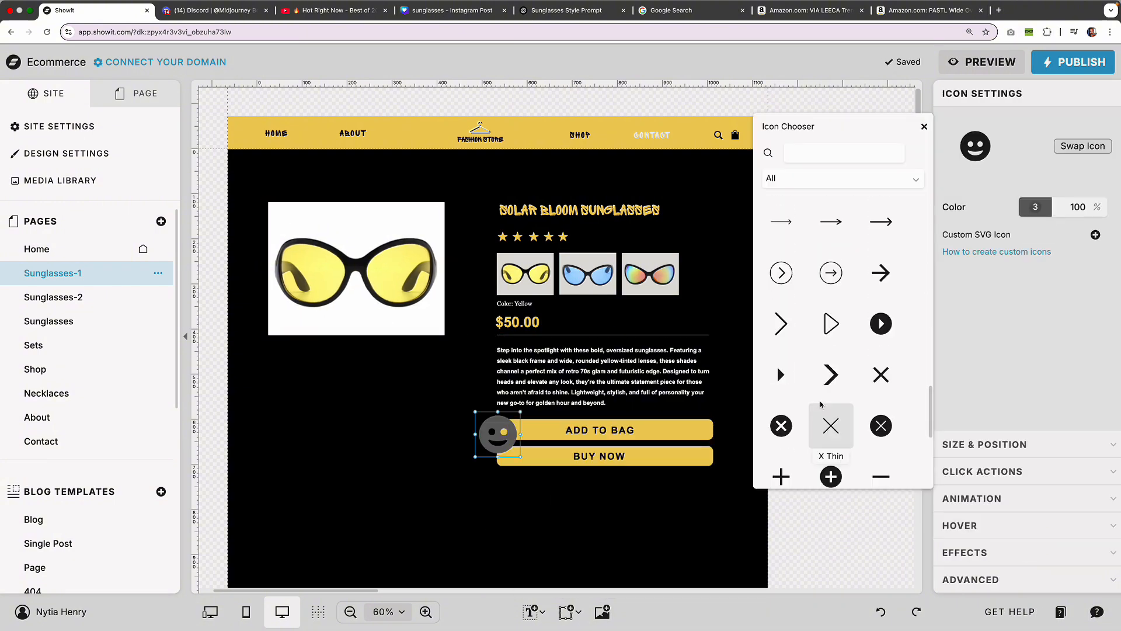
click(831, 374)
Colour the chevron yellow palette colour 4, resize it to about 48 × 73 px and place it right of the product image
click(1036, 207)
click(825, 226)
click(500, 453)
drag(488, 276, 472, 264)
click(985, 445)
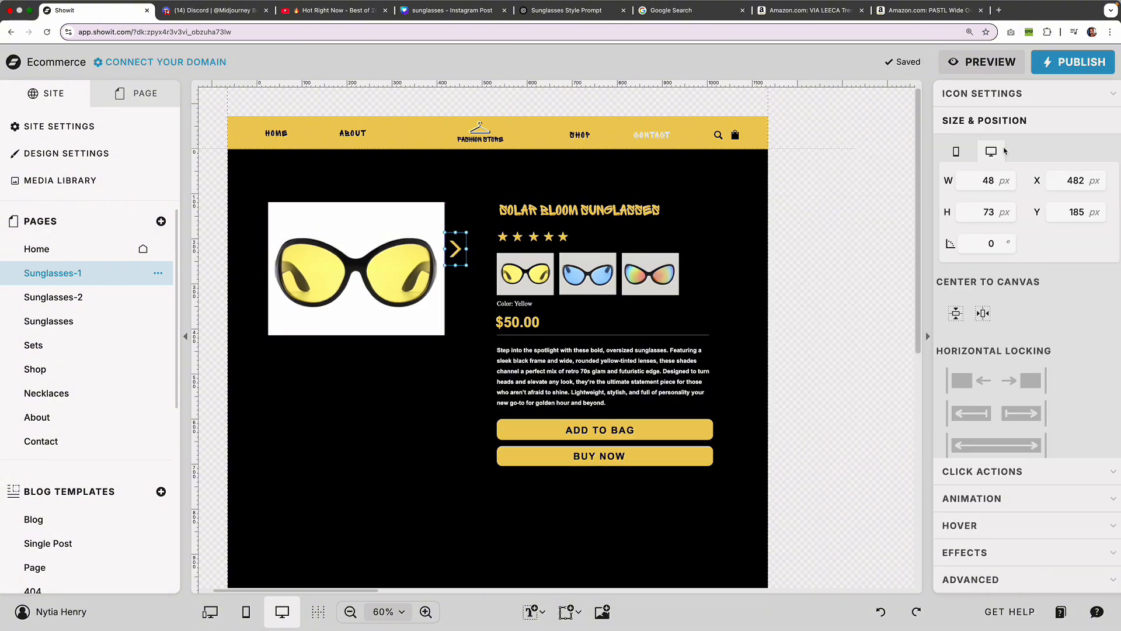
Change the chevron's colour to grey palette colour 3
click(982, 93)
click(1035, 207)
scroll(496, 350, right, 1)
click(439, 247)
click(1035, 207)
click(859, 250)
click(803, 233)
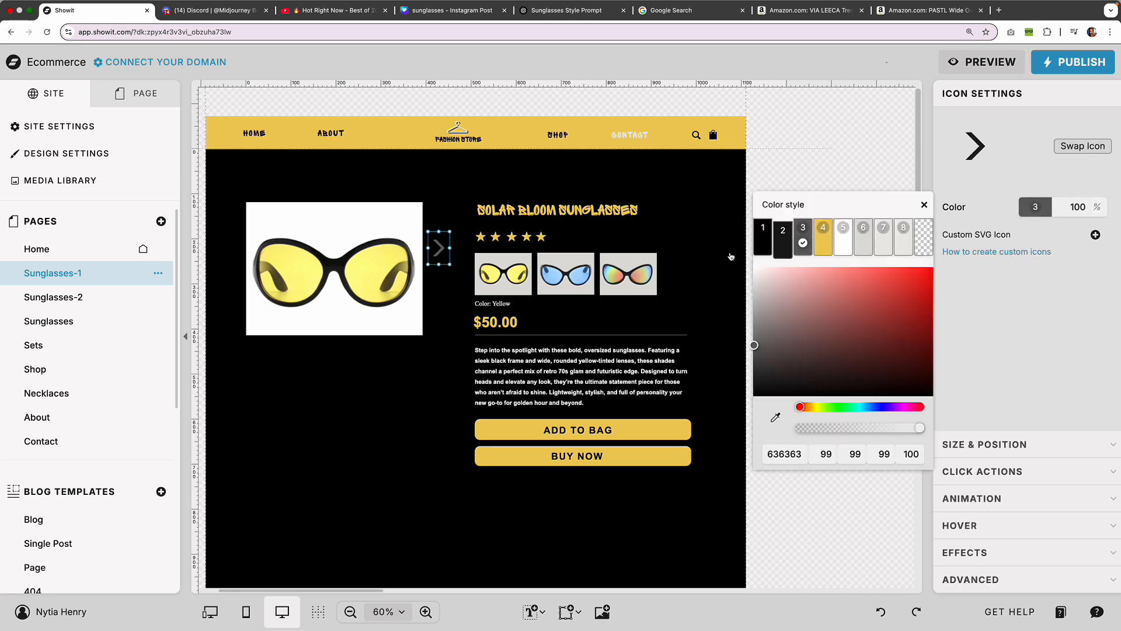
Add a copy of the chevron rotated 180° left of the product image, and slightly shrink and shift the image with its arrows
click(441, 249)
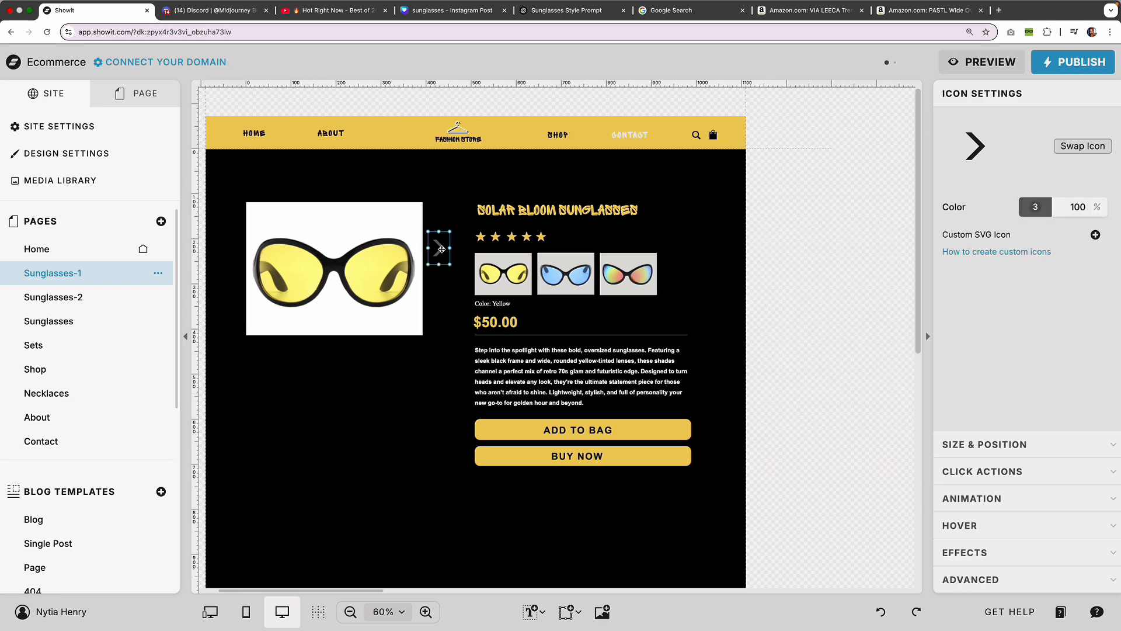
click(207, 217)
drag(206, 201, 445, 330)
drag(379, 292, 388, 292)
click(386, 431)
scroll(428, 463, down, 2)
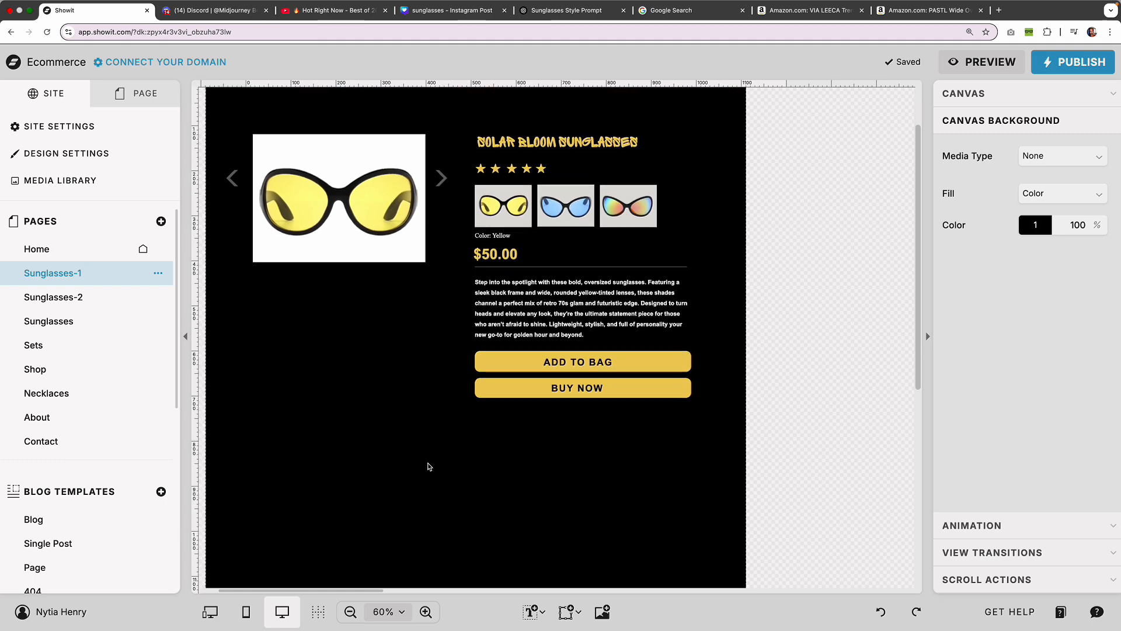
scroll(430, 466, up, 2)
Shift the whole product details column, from the title to the buttons, slightly to the right
click(350, 611)
drag(831, 453, 543, 170)
drag(575, 221, 585, 221)
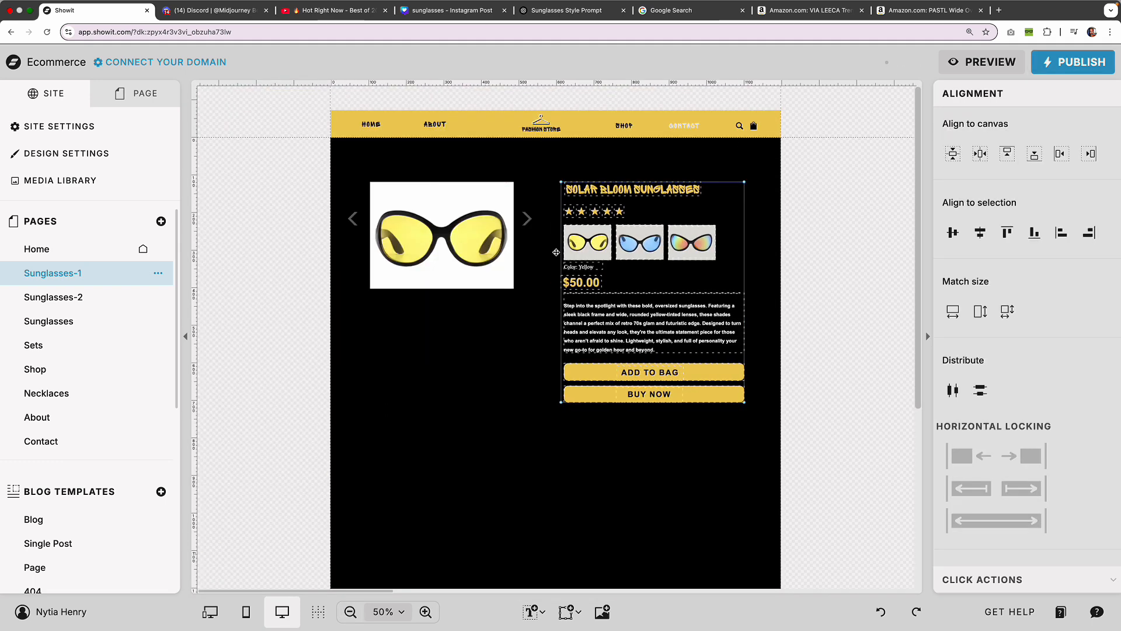
Move the product image and arrows slightly down and right, and align the left chevron level with the right one
drag(285, 185, 541, 317)
drag(434, 248, 443, 253)
drag(292, 175, 546, 315)
drag(441, 227, 434, 228)
drag(355, 227, 357, 228)
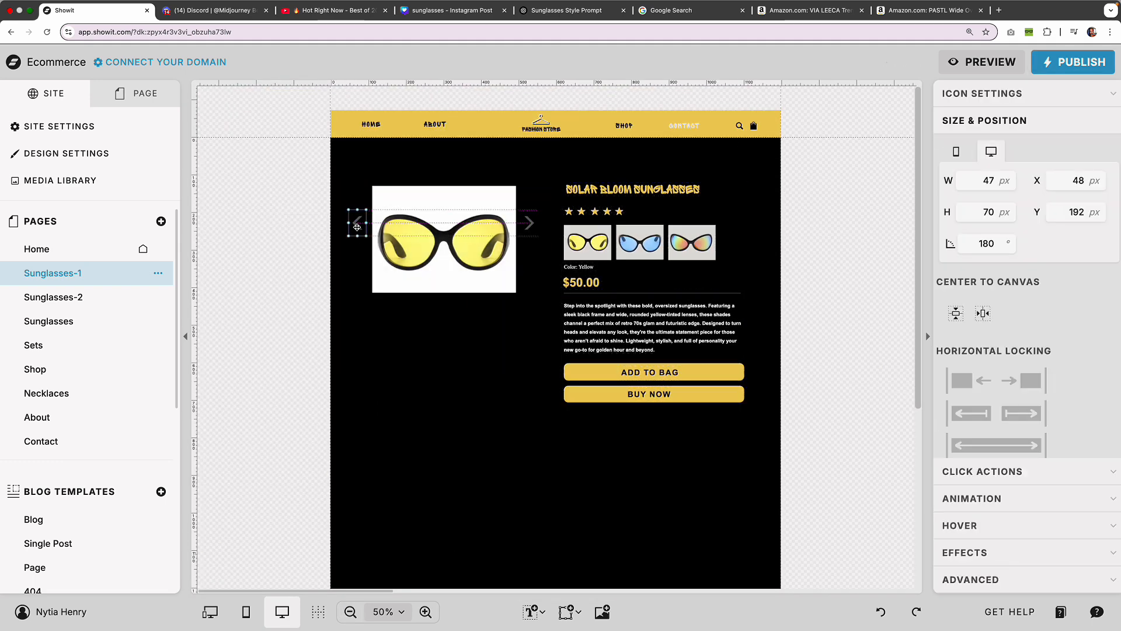
click(495, 348)
Add a blank canvas to the Sunglasses-1 page and place it directly below the About canvas
click(532, 612)
click(145, 93)
click(167, 127)
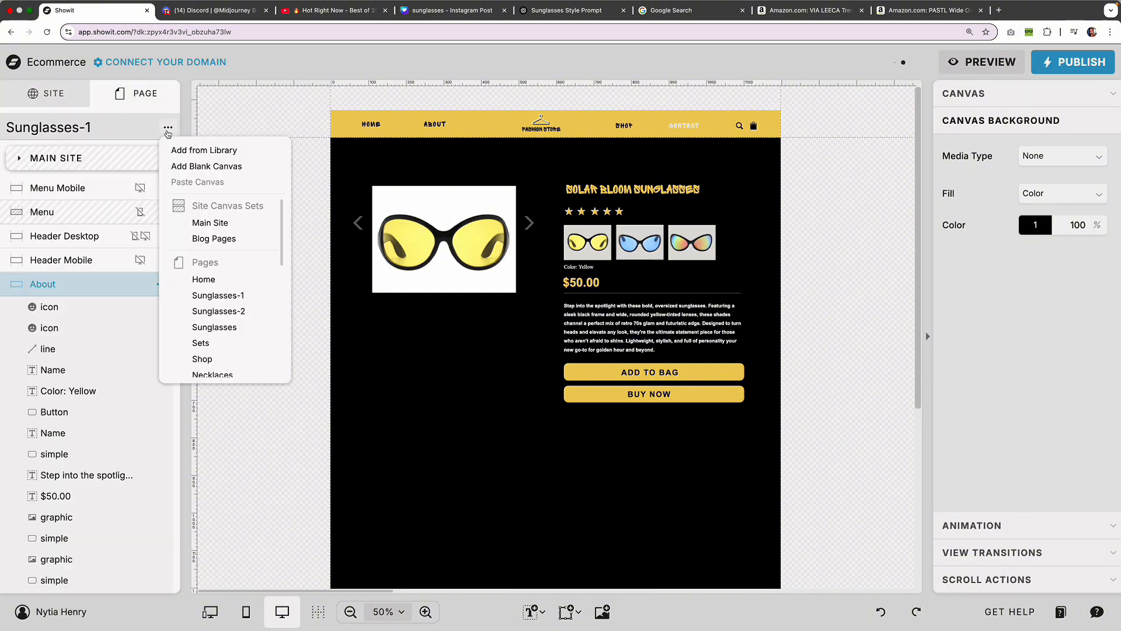
click(206, 167)
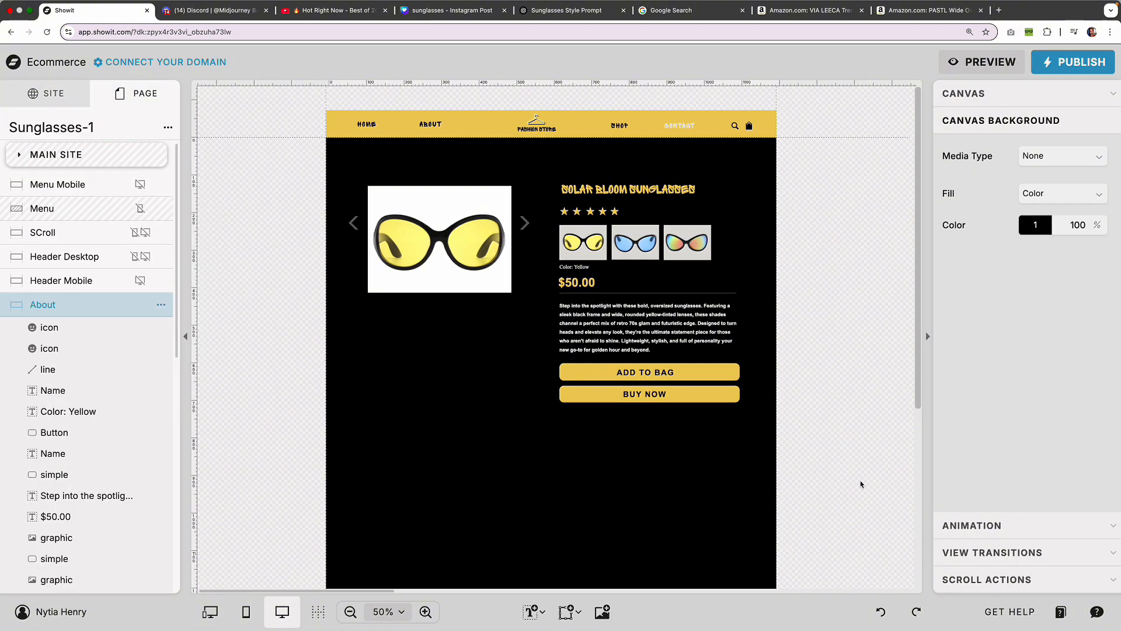
click(169, 128)
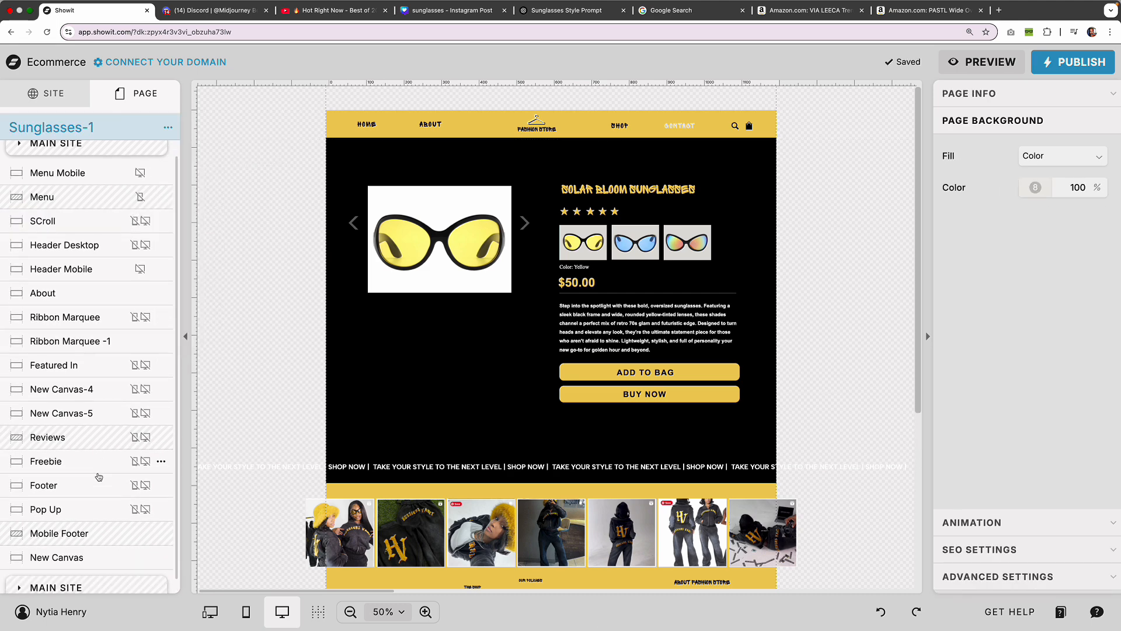
drag(59, 557, 102, 319)
Rename the About canvas as Product
click(88, 284)
text(Prodduct)
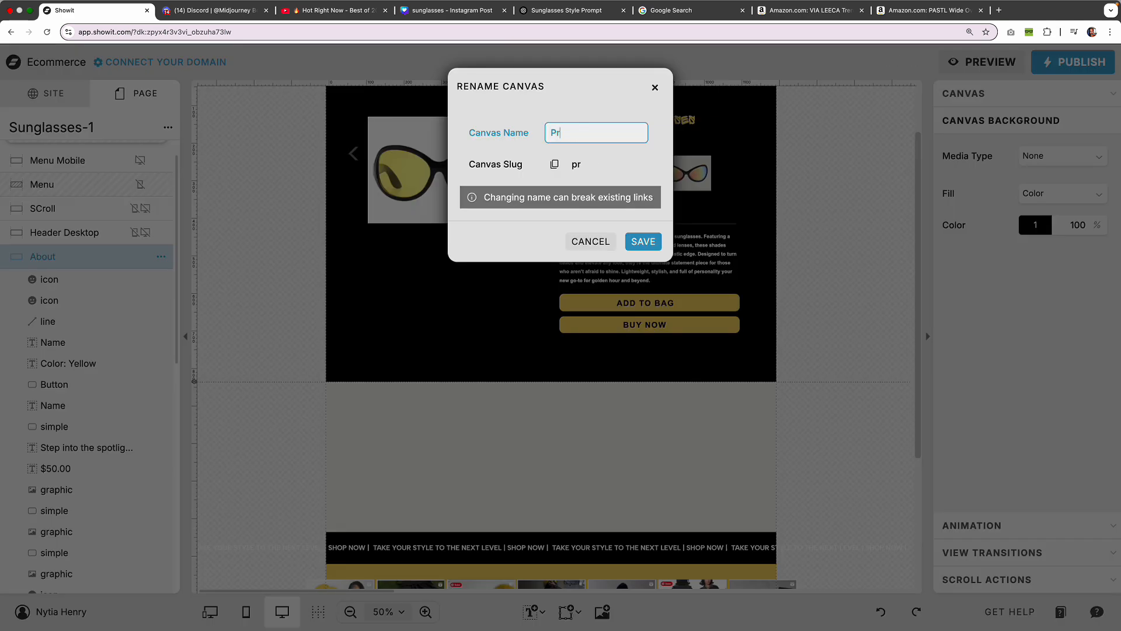
key(BackSpace)
key(Return)
Set the new canvas's background to black palette colour 1
click(501, 398)
click(1035, 225)
click(763, 251)
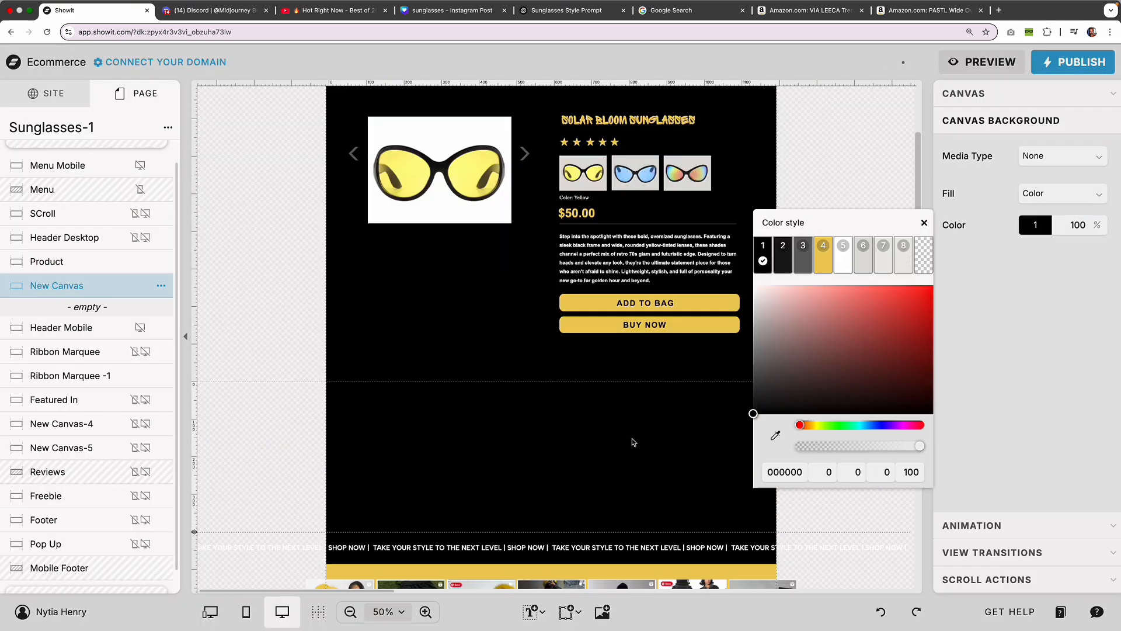
click(632, 438)
scroll(632, 438, down, 1)
click(534, 612)
click(545, 550)
key(Delete)
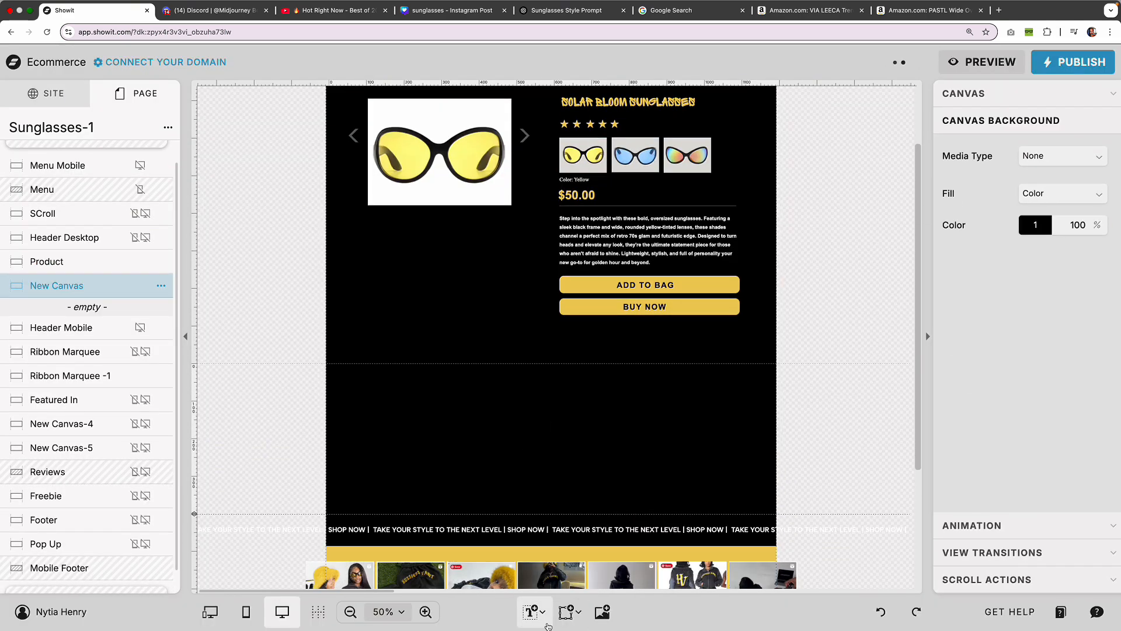
Insert a title reading "Products You may like" on the new canvas in yellow palette colour 4
click(534, 612)
click(537, 534)
click(1036, 166)
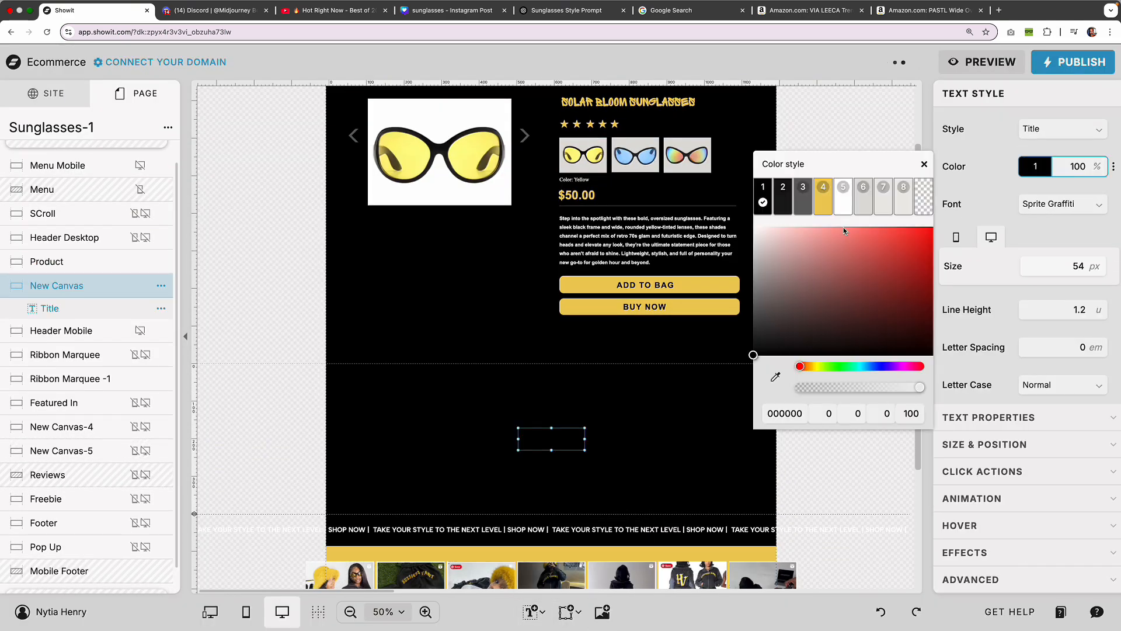
click(823, 193)
double_click(520, 441)
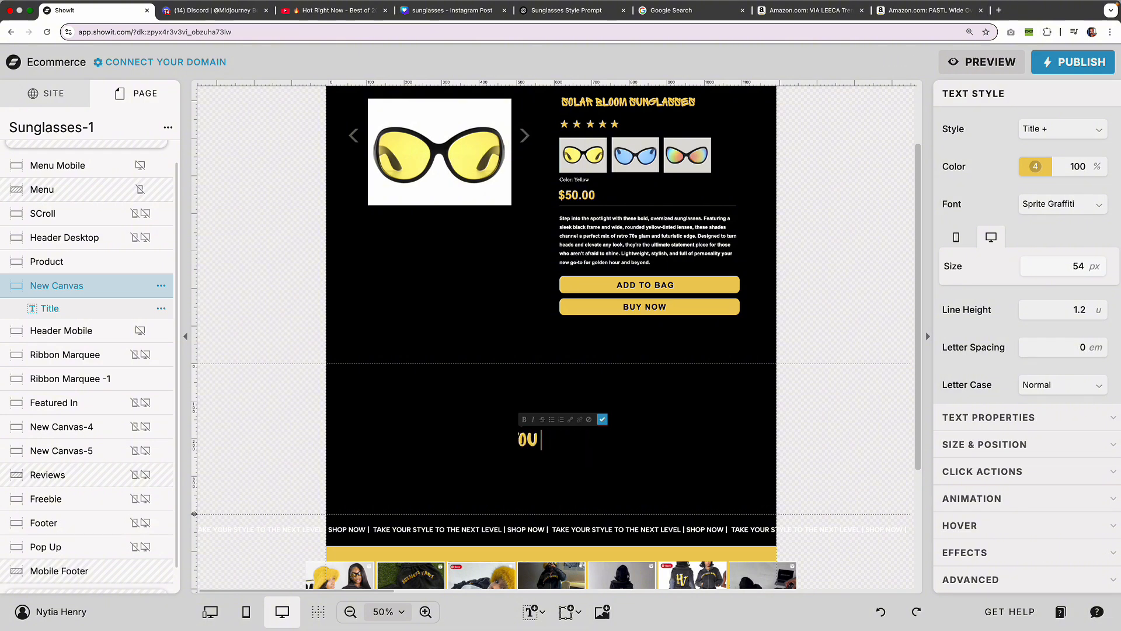
click(603, 420)
Fit the title's text box to a single line and move it roughly to the upper centre of the new canvas
drag(517, 444, 375, 444)
drag(496, 444, 571, 440)
drag(685, 439, 648, 440)
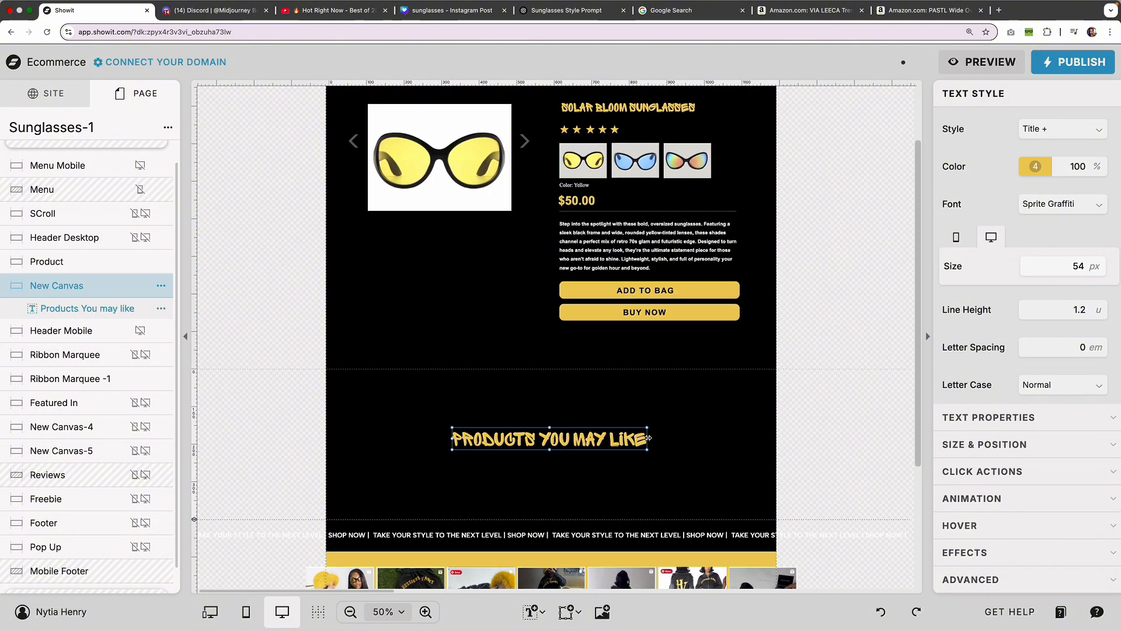
drag(570, 439, 572, 427)
Increase the new canvas's height and insert the sunglasses (1).png image below the title on its left side
click(693, 456)
scroll(672, 467, down, 2)
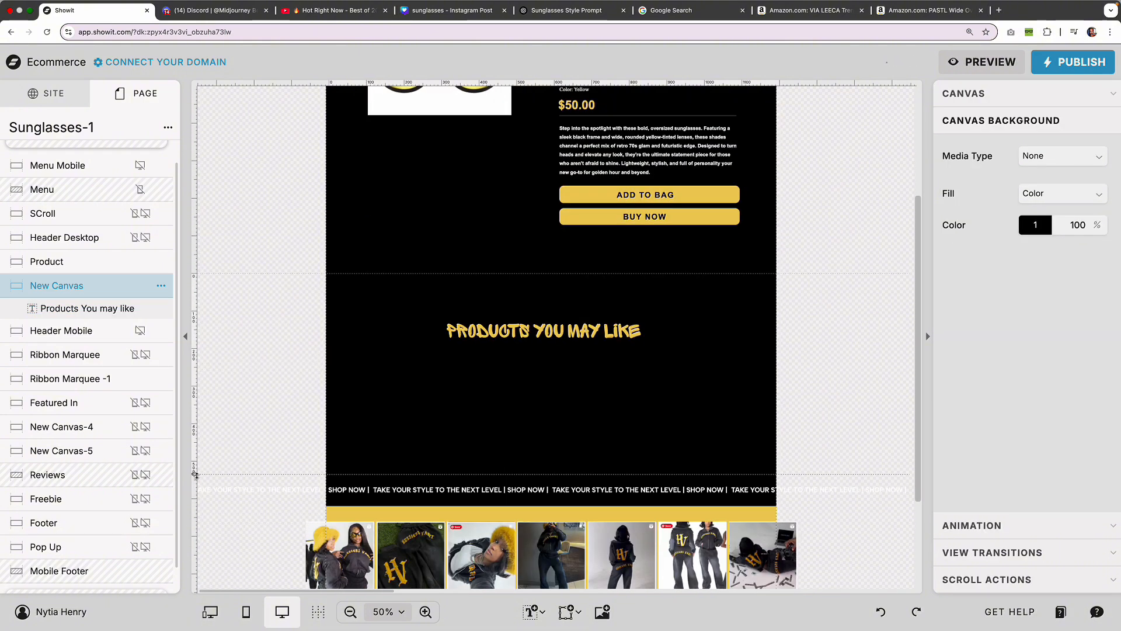
click(602, 612)
double_click(585, 234)
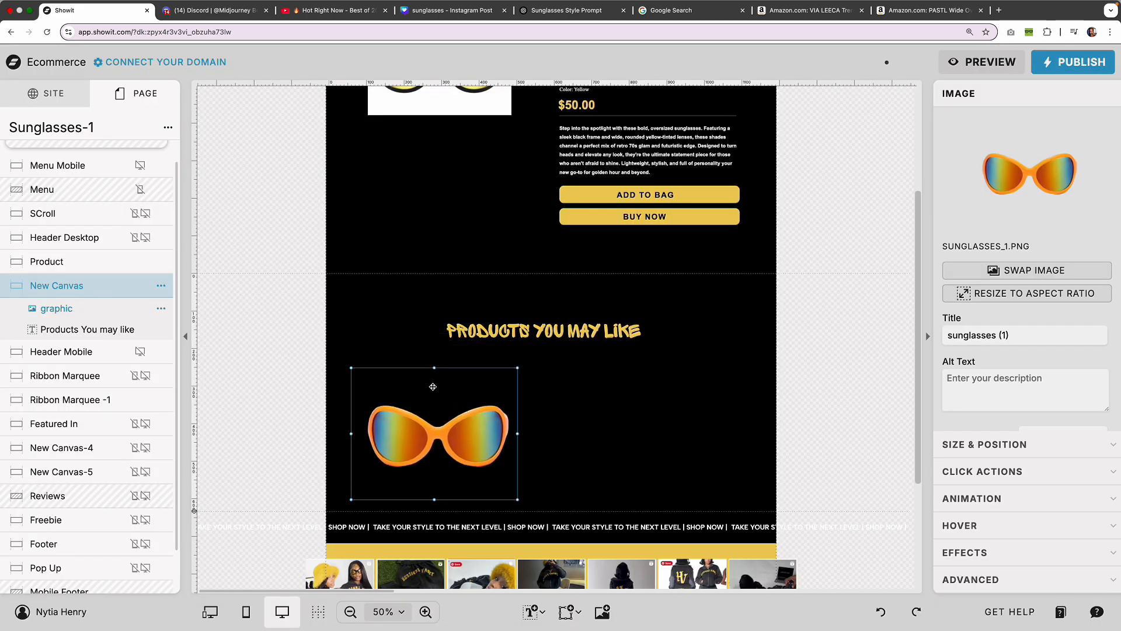
drag(433, 386, 433, 373)
click(555, 423)
Duplicate the orange sunglasses image to its right and swap the copy for sunglasses.png
click(457, 439)
key(super+c)
key(super+v)
drag(457, 439, 617, 434)
click(1064, 181)
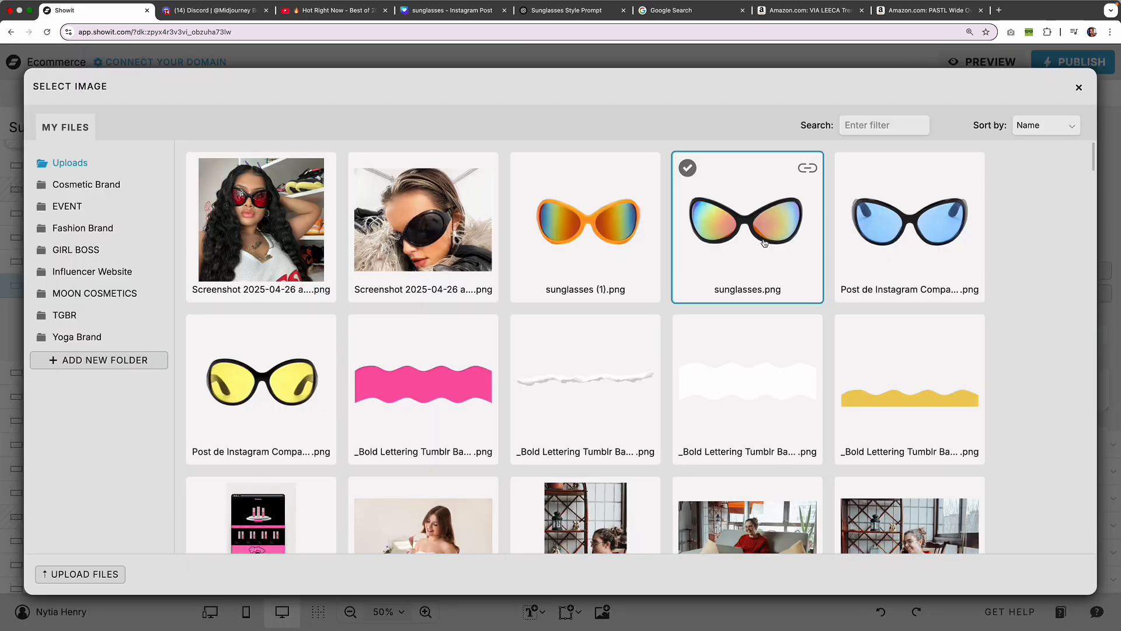
double_click(765, 239)
Scale both sunglasses images down together to about 349 × 276 px each
scroll(714, 325, up, 1)
scroll(713, 324, down, 1)
click(768, 476)
drag(769, 476, 444, 420)
drag(693, 505, 653, 490)
Duplicate the middle sunglasses image to its right and swap the copy for the blue-lens sunglasses picture
click(581, 448)
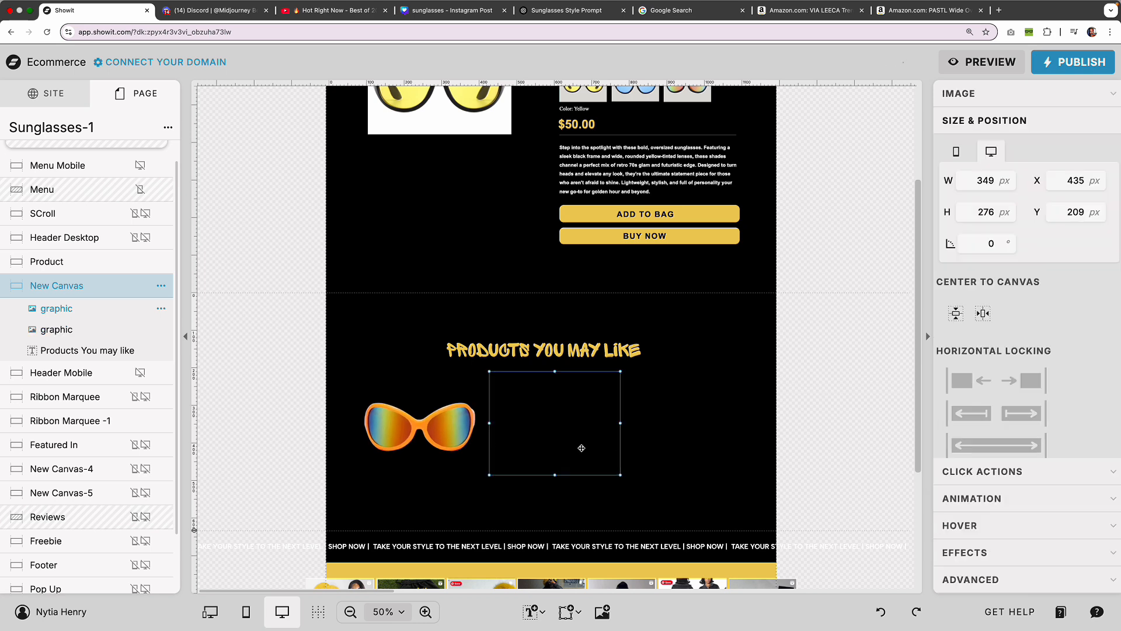
key(super+c)
key(super+v)
drag(580, 448, 726, 446)
double_click(750, 402)
double_click(893, 222)
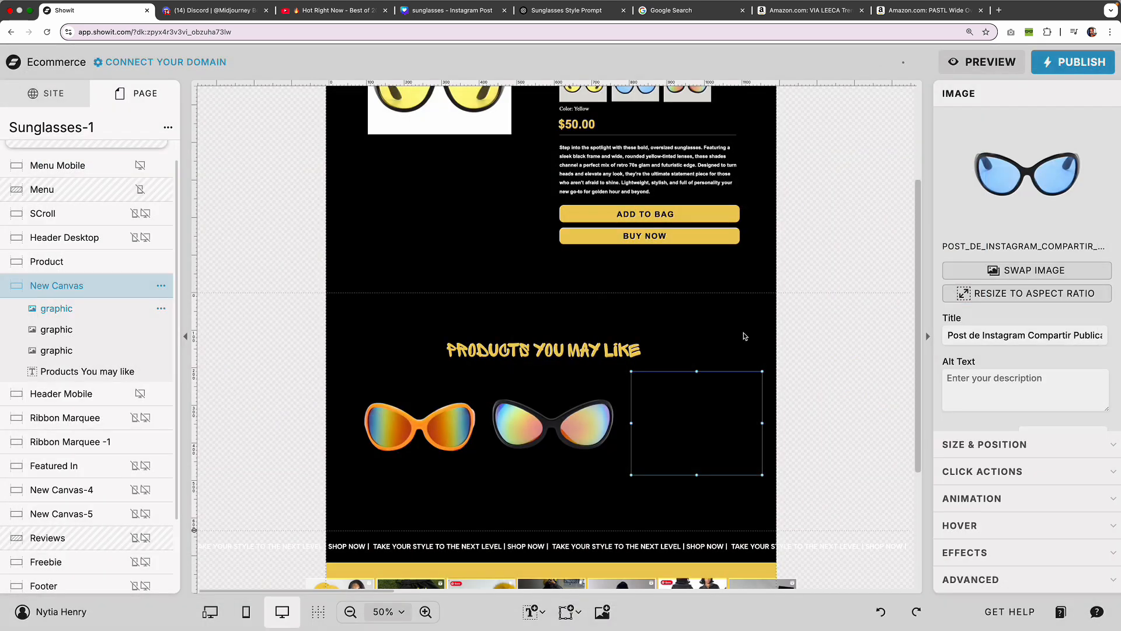
Move the row of three sunglasses images slightly down, away from the "Products You may like" title
scroll(735, 402, up, 1)
click(735, 402)
scroll(735, 402, down, 1)
drag(820, 371, 470, 431)
click(741, 386)
scroll(741, 388, up, 3)
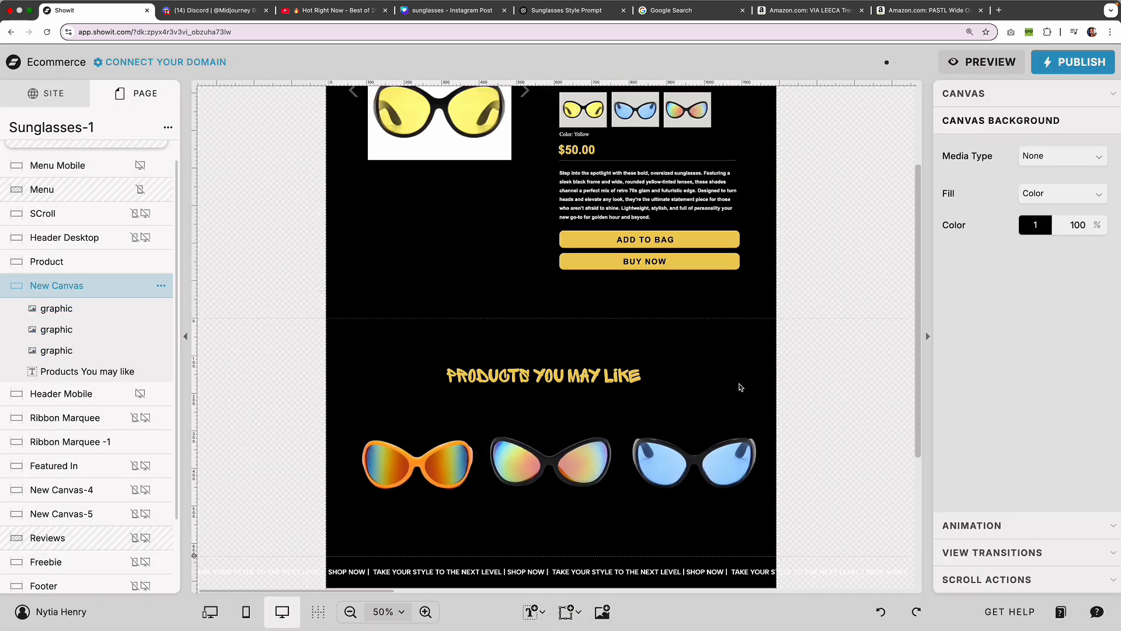
Reposition the ADD TO BAG and BUY NOW buttons with a slightly larger gap between them
drag(757, 419, 625, 376)
drag(620, 374, 619, 377)
click(575, 435)
drag(755, 372, 636, 376)
drag(635, 377, 636, 373)
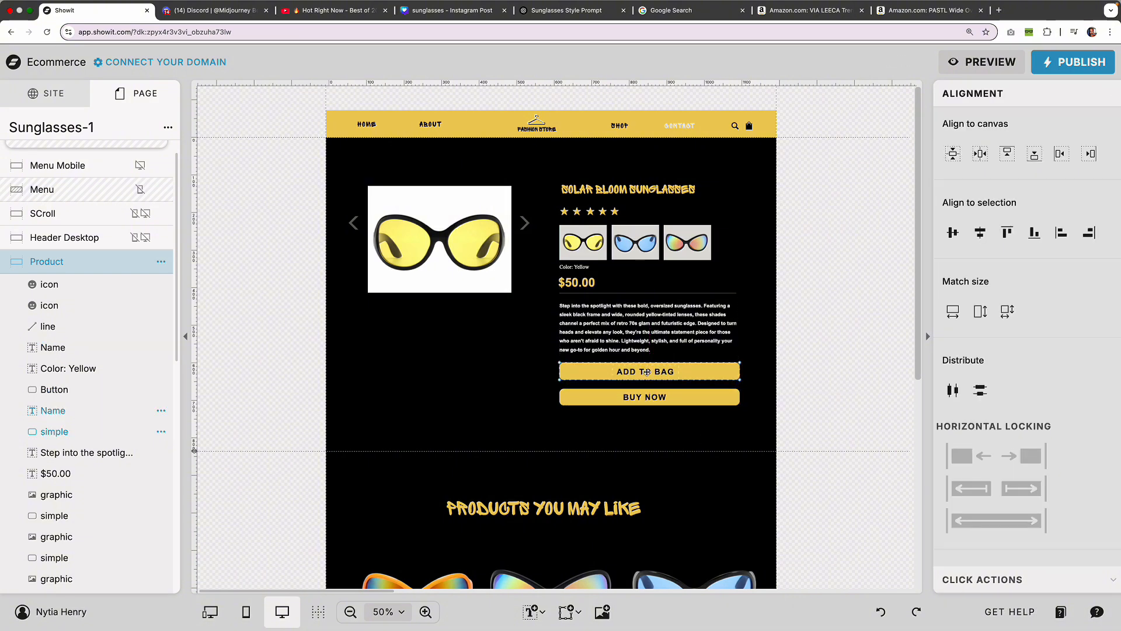
click(575, 435)
Give the ADD TO BAG and BUY NOW buttons square corners
click(591, 398)
click(967, 552)
click(1030, 338)
click(770, 424)
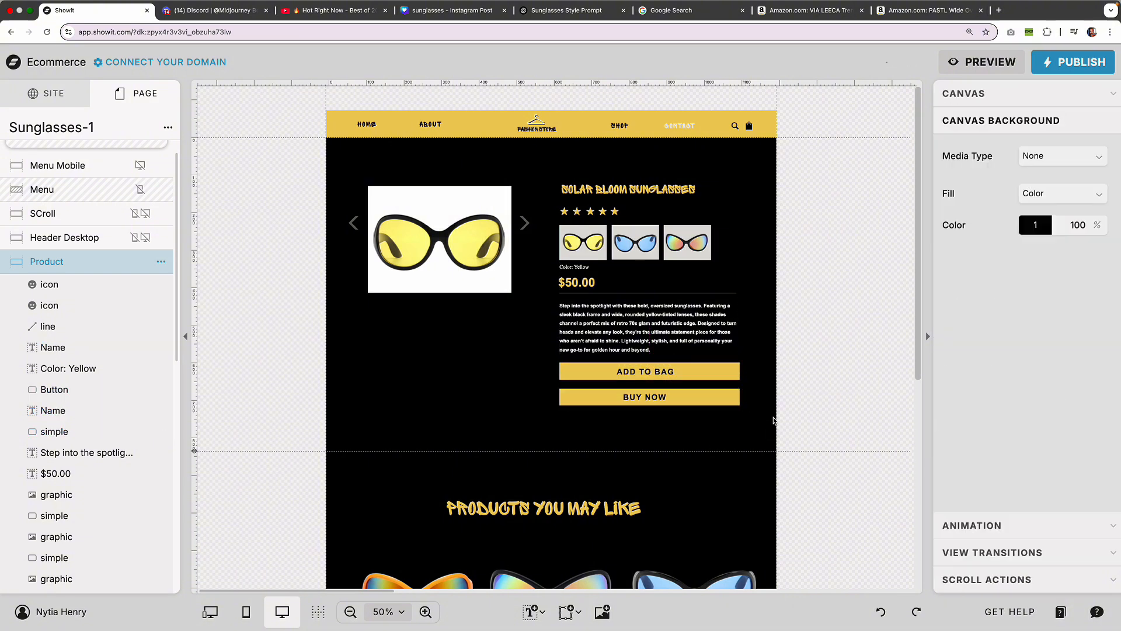
scroll(728, 476, down, 2)
scroll(728, 476, up, 2)
Restore the rounded corners on the ADD TO BAG and BUY NOW buttons
click(721, 375)
click(1055, 338)
click(764, 447)
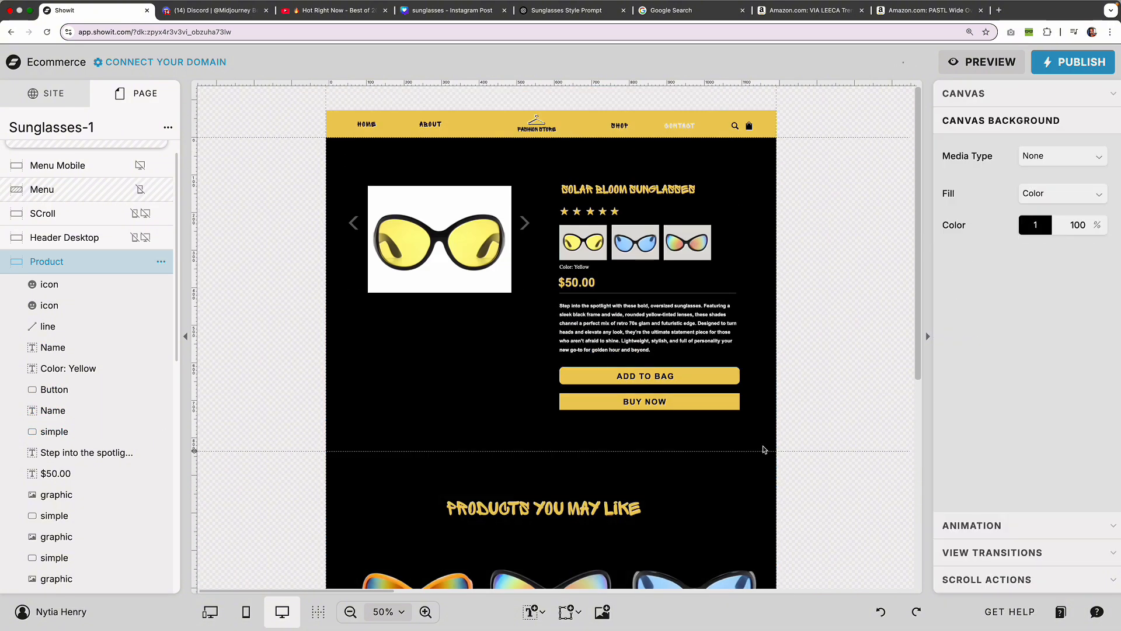
click(722, 401)
click(1055, 339)
click(763, 473)
Increase the height of the new canvas to leave more room below the three sunglasses images
scroll(400, 415, down, 4)
drag(400, 415, 493, 449)
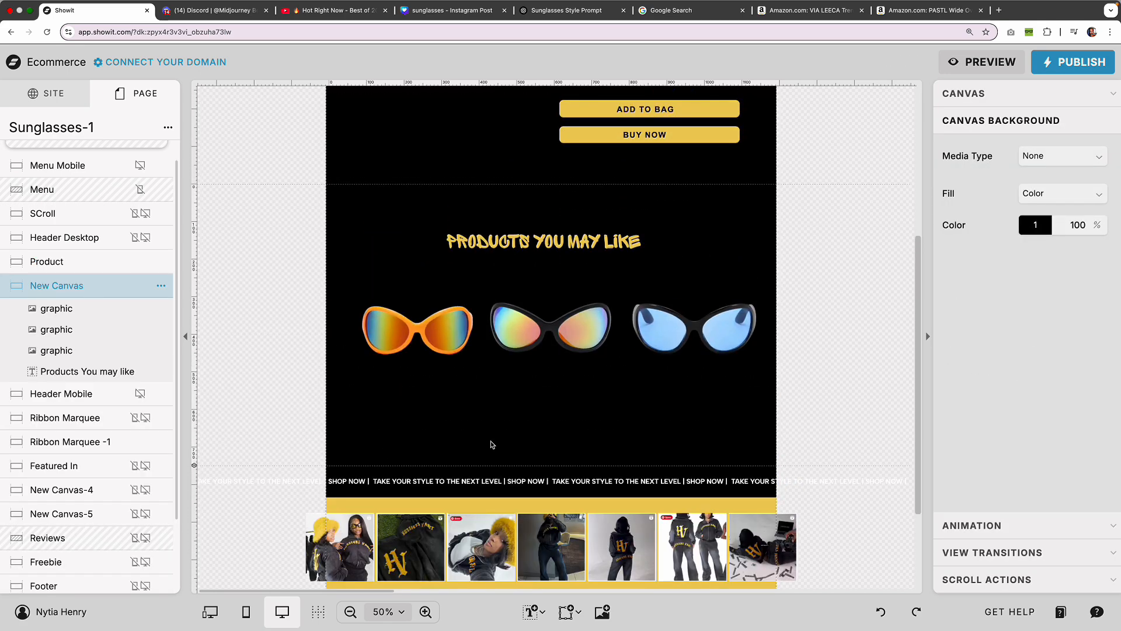
scroll(491, 414, up, 2)
scroll(603, 391, down, 3)
Insert a heading on the new canvas, colour it white and place it below the orange sunglasses
click(535, 612)
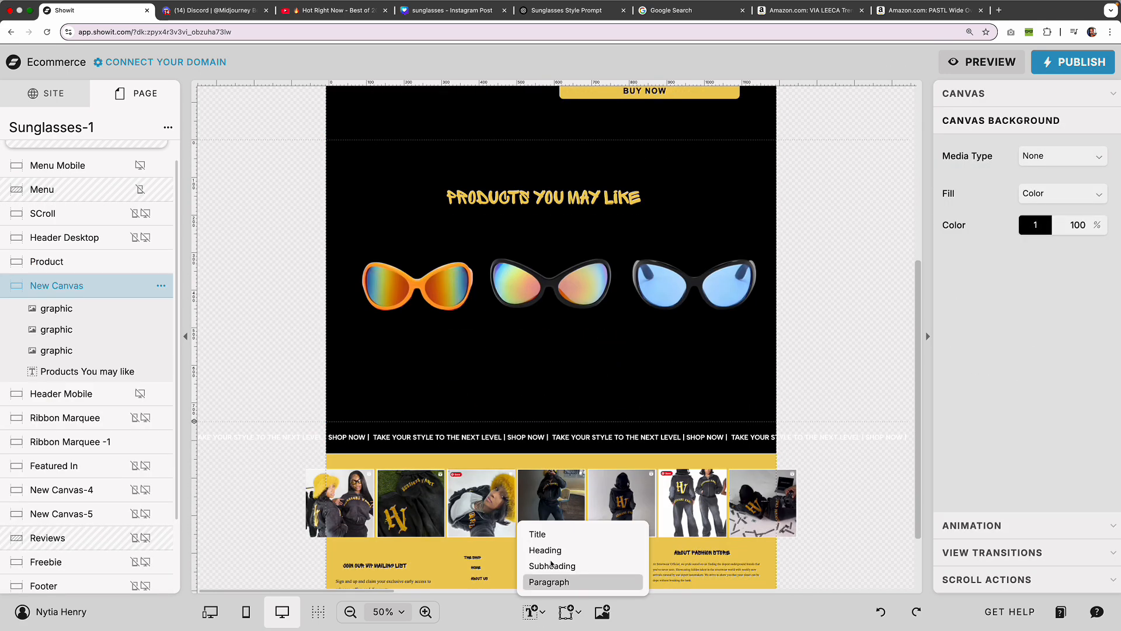
click(548, 551)
click(1036, 167)
drag(426, 338, 429, 337)
click(461, 380)
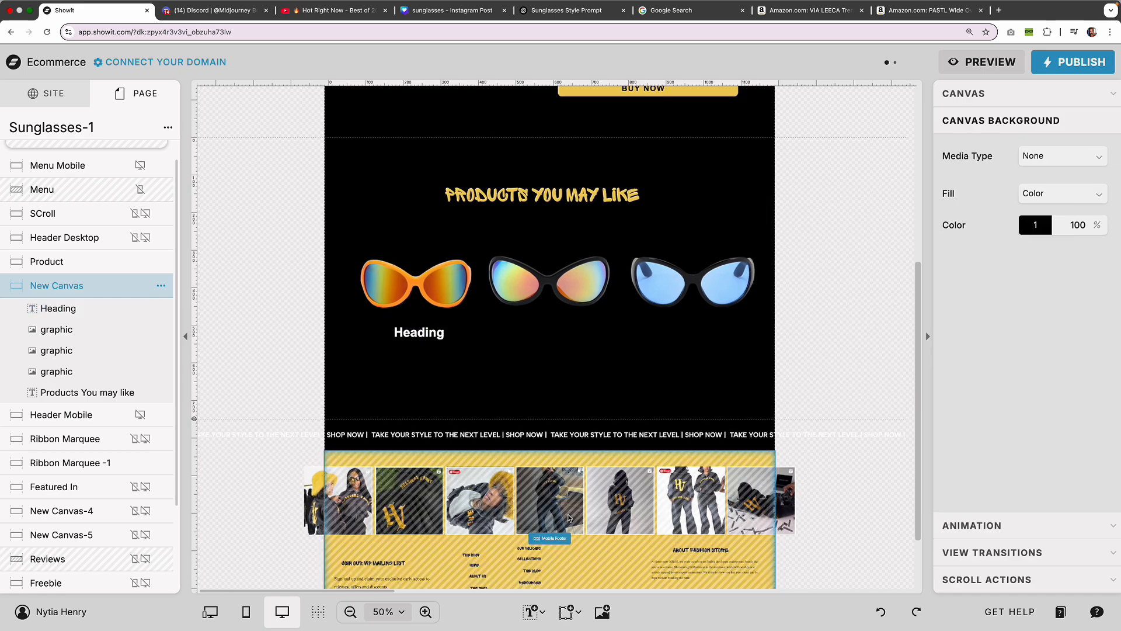
Insert a paragraph in yellow palette colour 4 and place it below the heading under the orange sunglasses
click(533, 612)
click(549, 582)
click(1036, 167)
click(824, 199)
drag(540, 280, 418, 351)
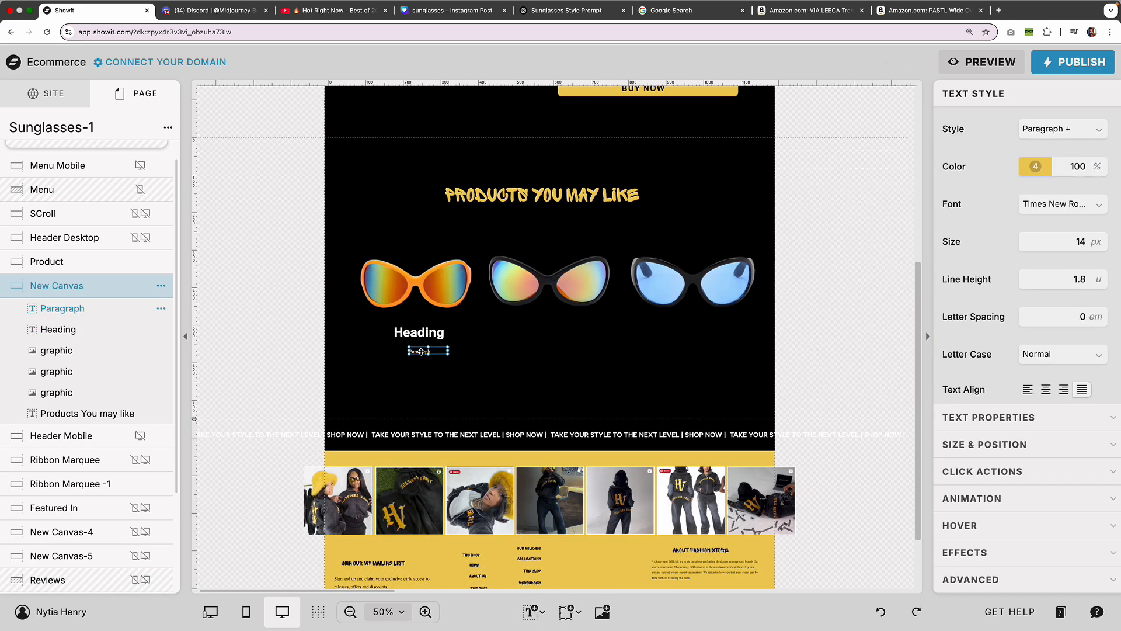
click(533, 611)
click(552, 566)
scroll(1022, 263, down, 3)
key(BackSpace)
Duplicate the heading under the orange sunglasses, place it below the paragraph and set its text to $50.00
scroll(590, 303, up, 5)
click(575, 283)
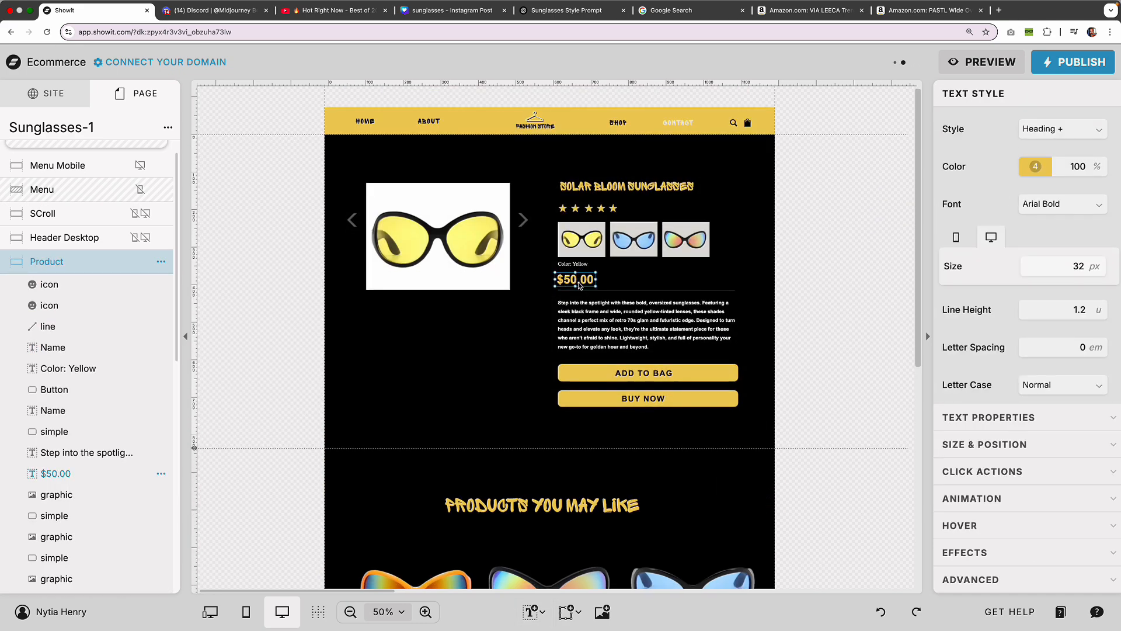
scroll(572, 287, down, 7)
click(415, 247)
key(super+c)
key(super+v)
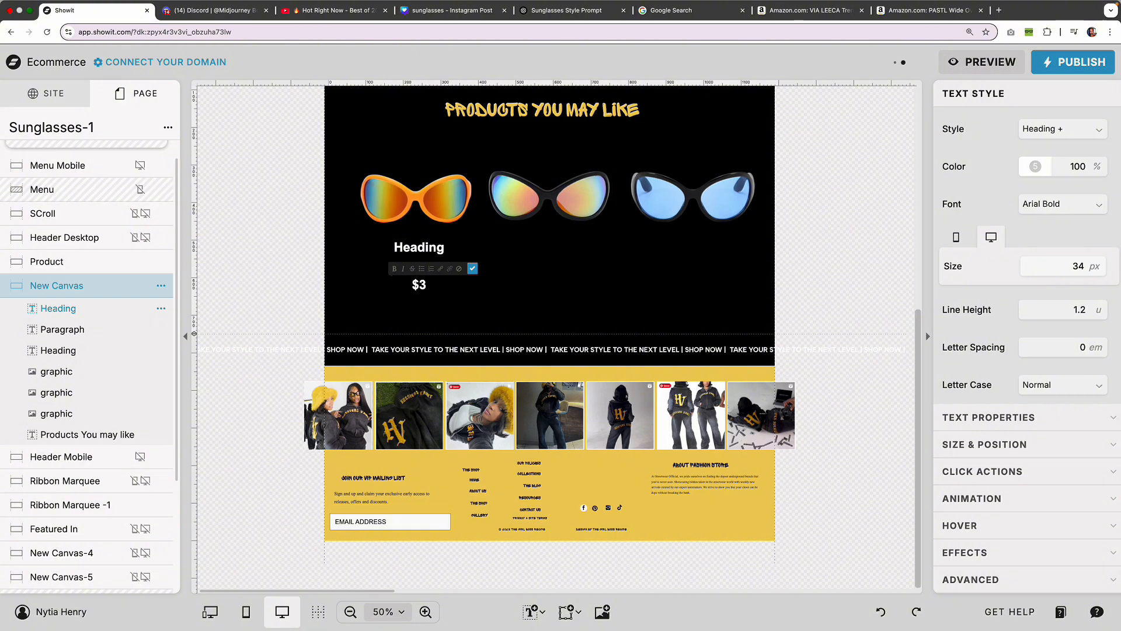
text(00)
scroll(433, 339, up, 4)
scroll(433, 338, down, 3)
click(418, 340)
double_click(418, 340)
text(50)
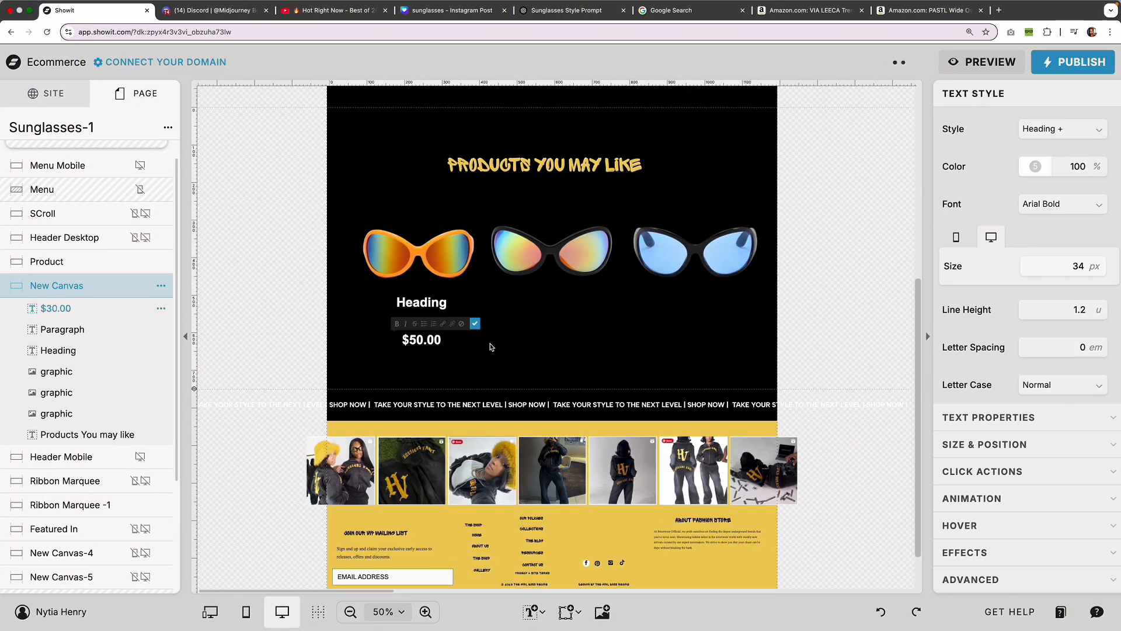
Colour the paragraph under the orange sunglasses white and its $50.00 price in yellow palette colour 4
click(491, 348)
click(430, 324)
click(1035, 167)
click(847, 190)
click(422, 341)
scroll(1036, 180, down, 1)
click(1036, 135)
click(824, 159)
click(552, 328)
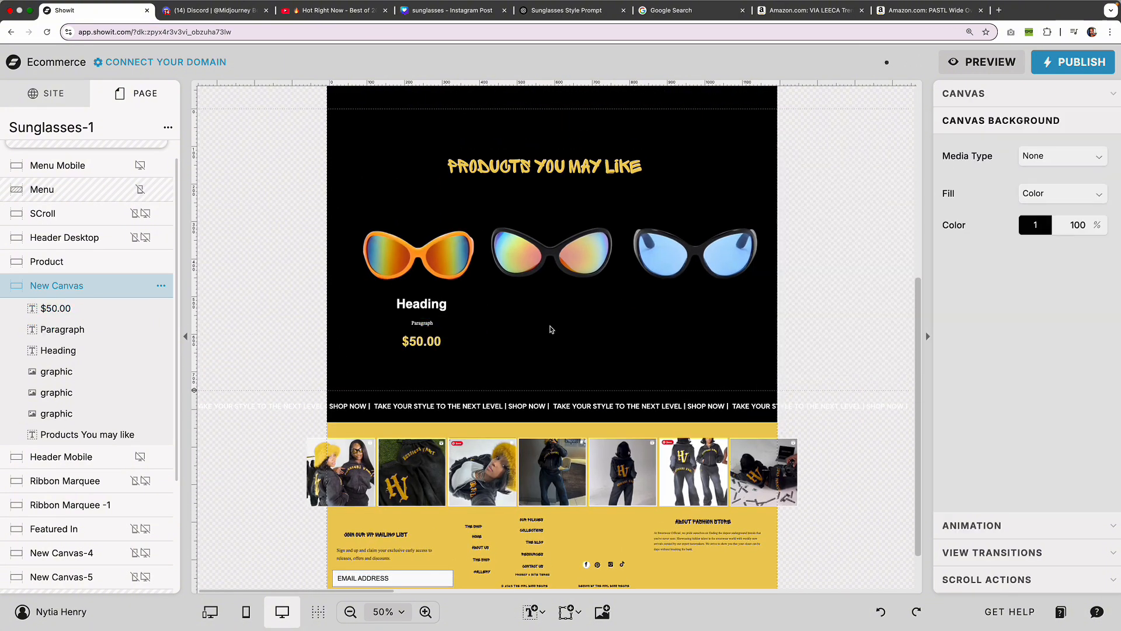
Change the heading under the orange sunglasses to Heatwave
scroll(590, 337, up, 5)
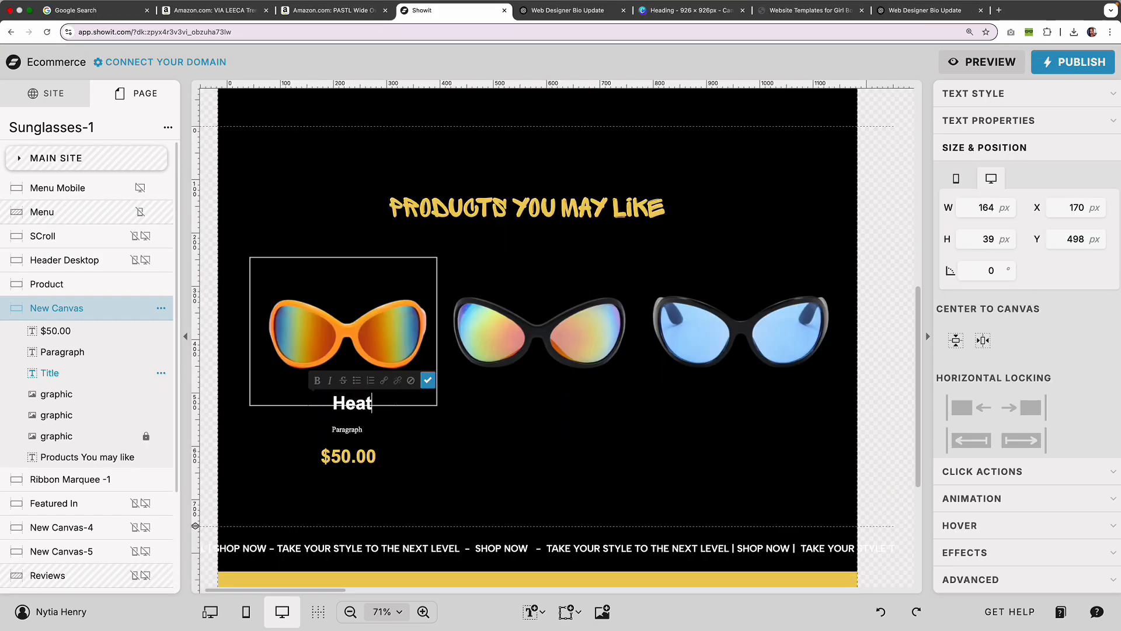
text(wave)
scroll(306, 405, left, 1)
click(576, 439)
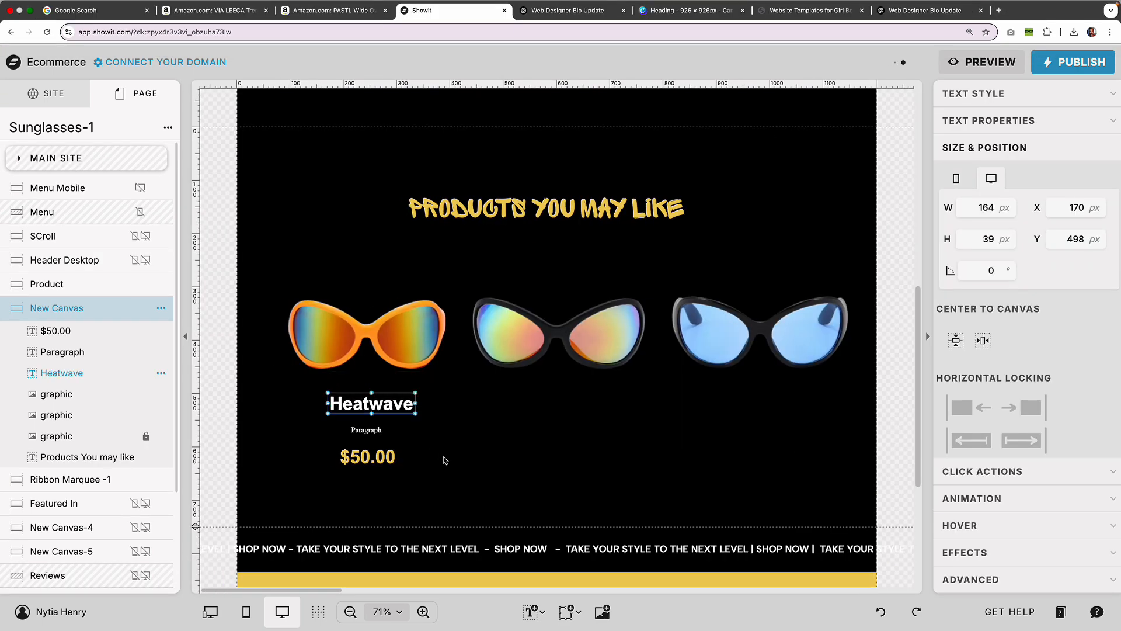
Copy the Heatwave heading, paragraph and $50.00 price below the middle and blue sunglasses
drag(445, 461, 571, 428)
alt+drag(572, 455, 772, 456)
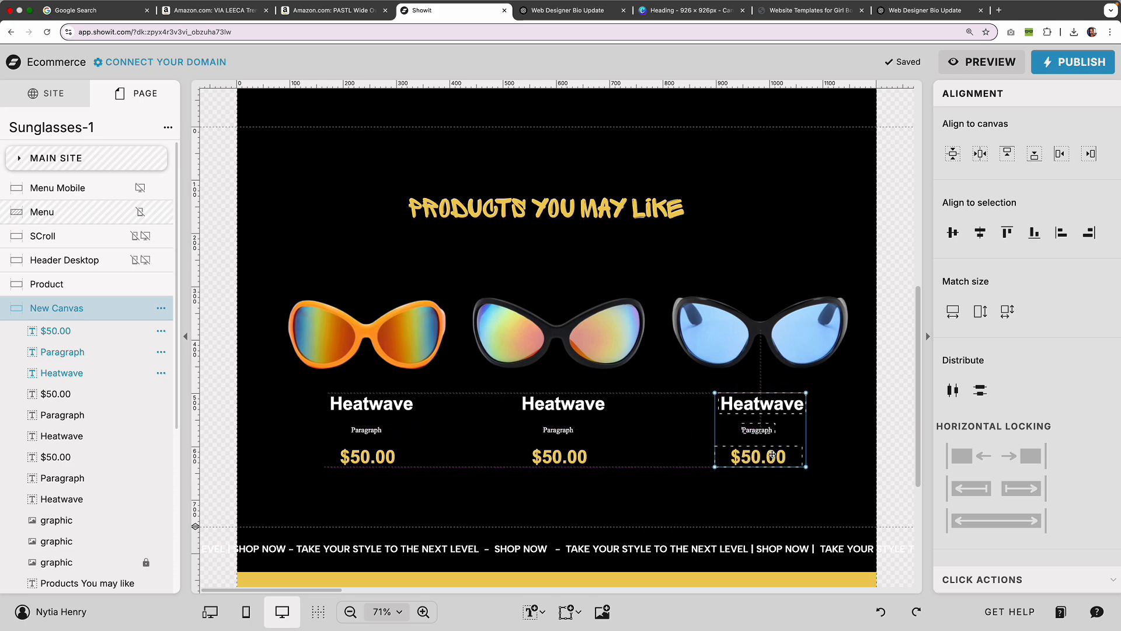
click(255, 304)
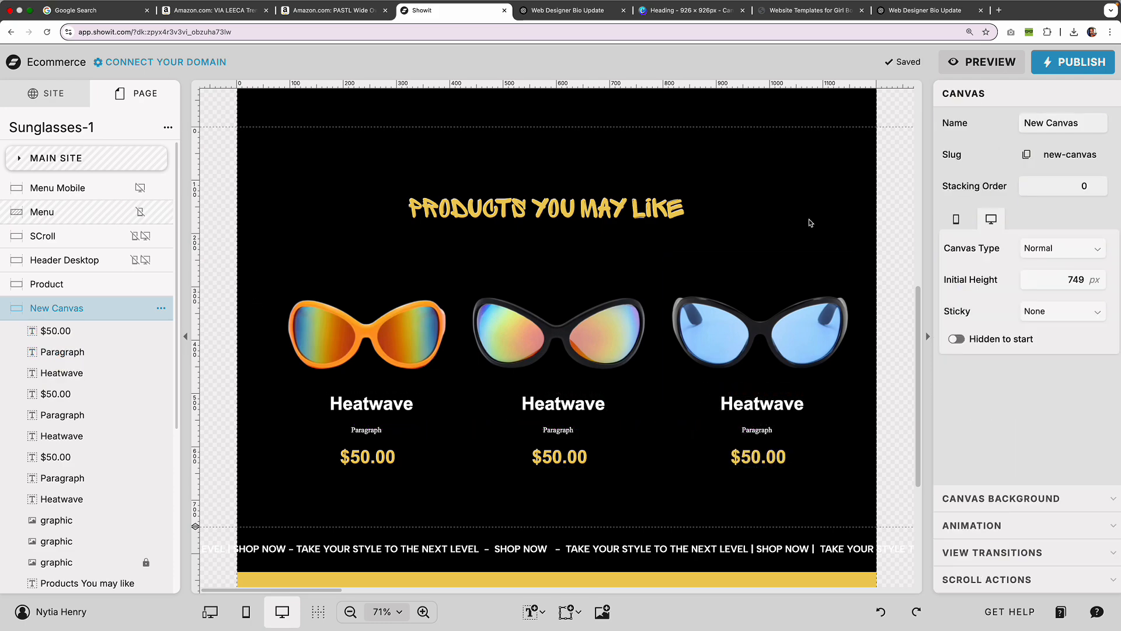
scroll(841, 251, up, 8)
scroll(900, 312, down, 3)
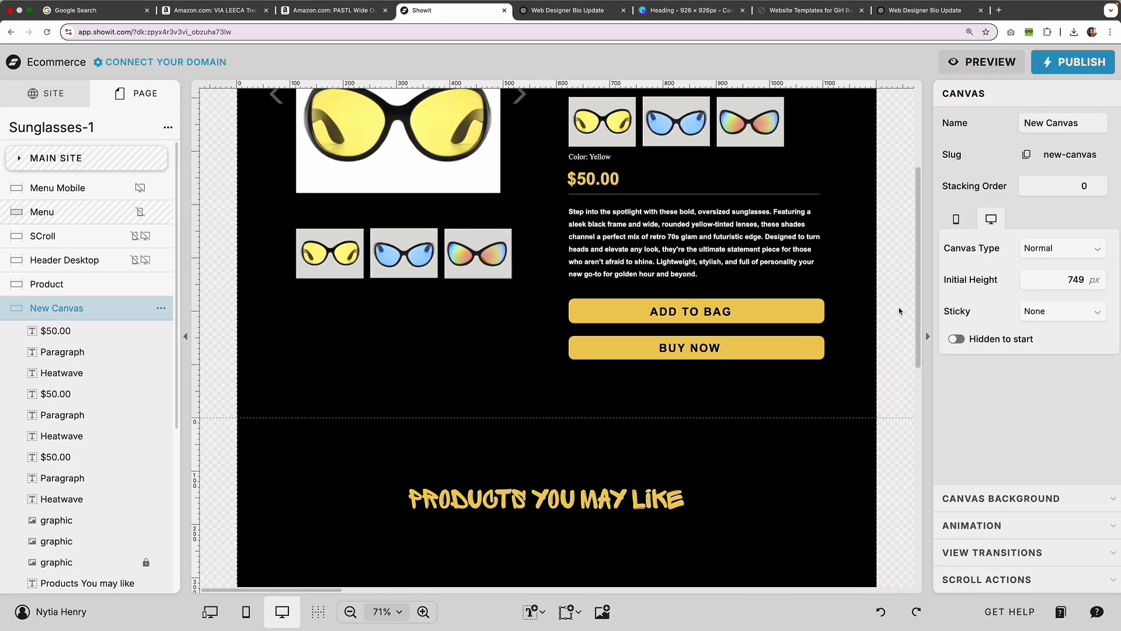
scroll(900, 312, down, 5)
scroll(900, 311, up, 7)
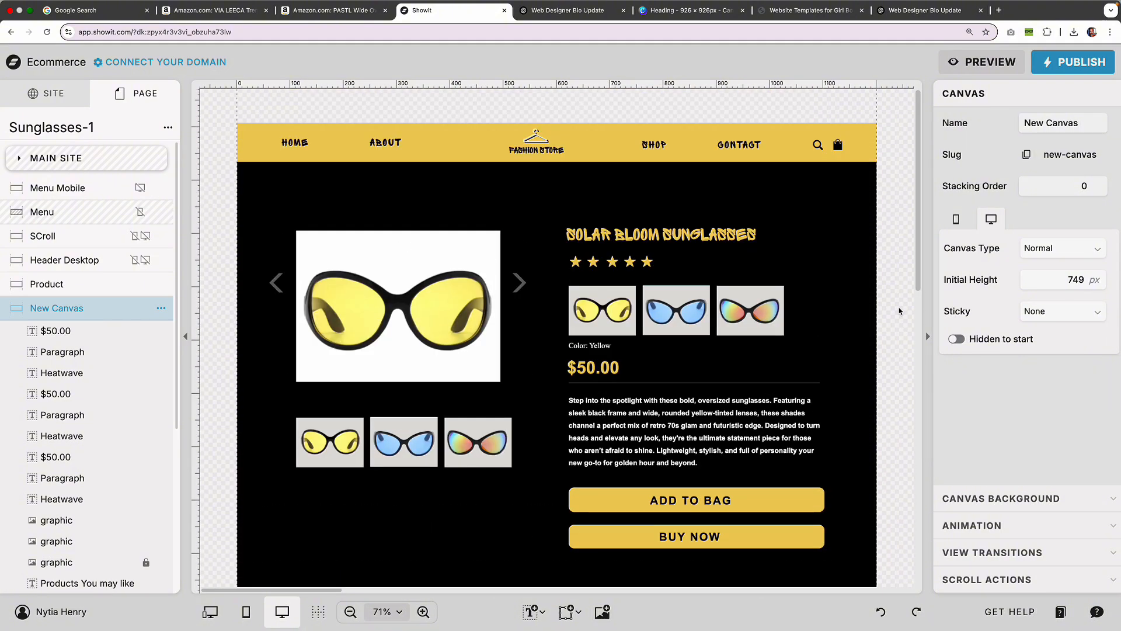
scroll(900, 311, down, 8)
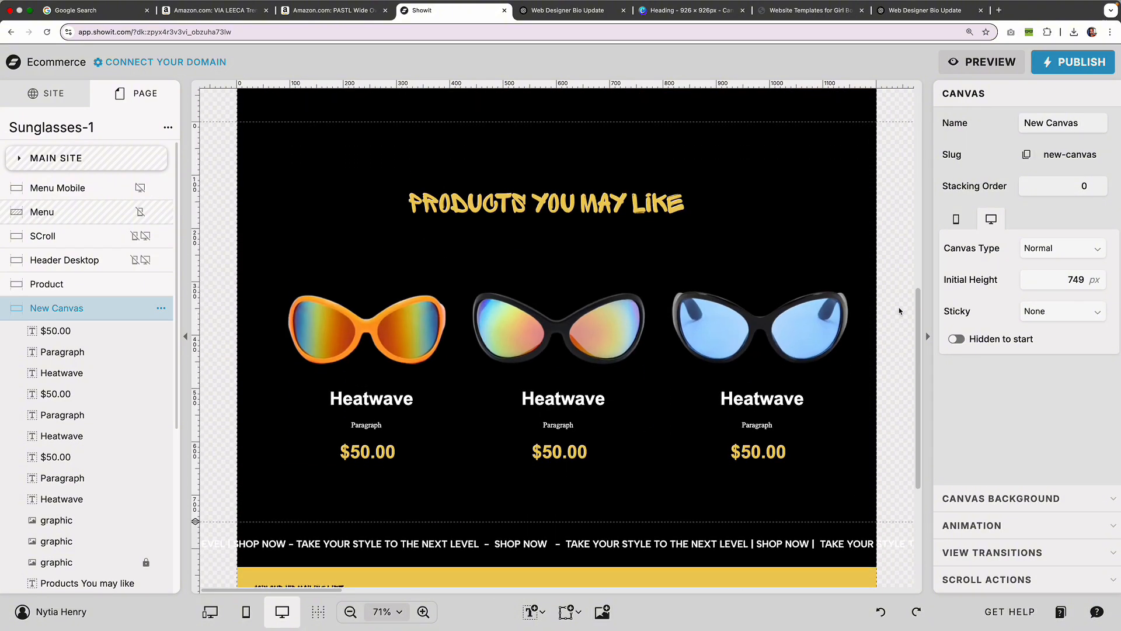
scroll(900, 312, up, 1)
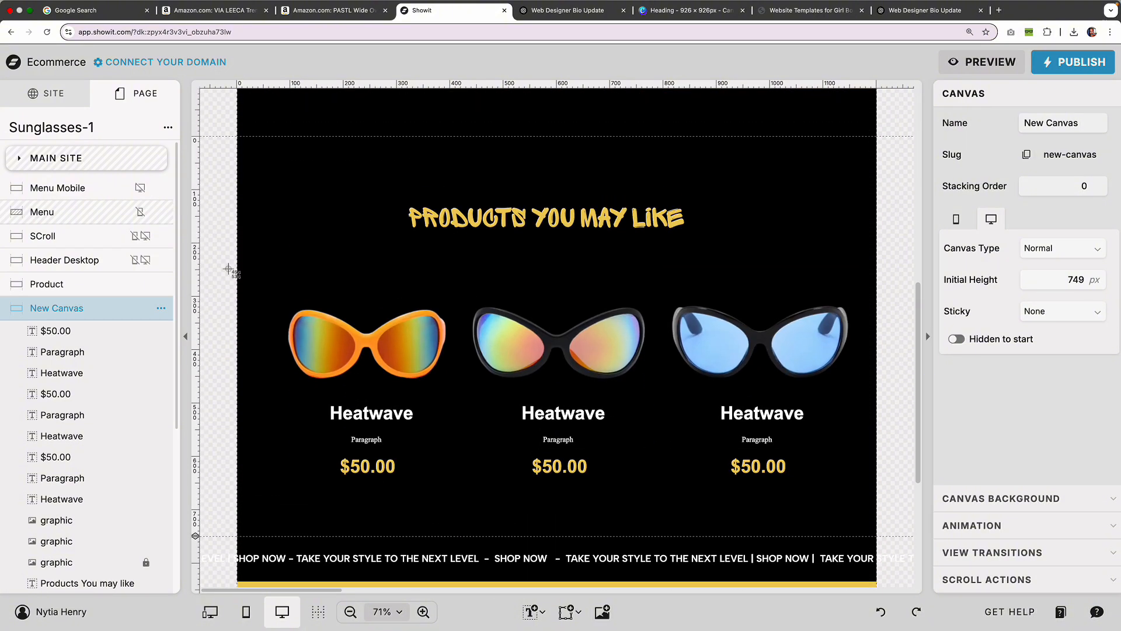
Try placing a white rectangle behind the middle sunglasses image and remove it
click(570, 612)
click(570, 612)
click(570, 612)
click(619, 436)
scroll(619, 436, down, 1)
click(1035, 160)
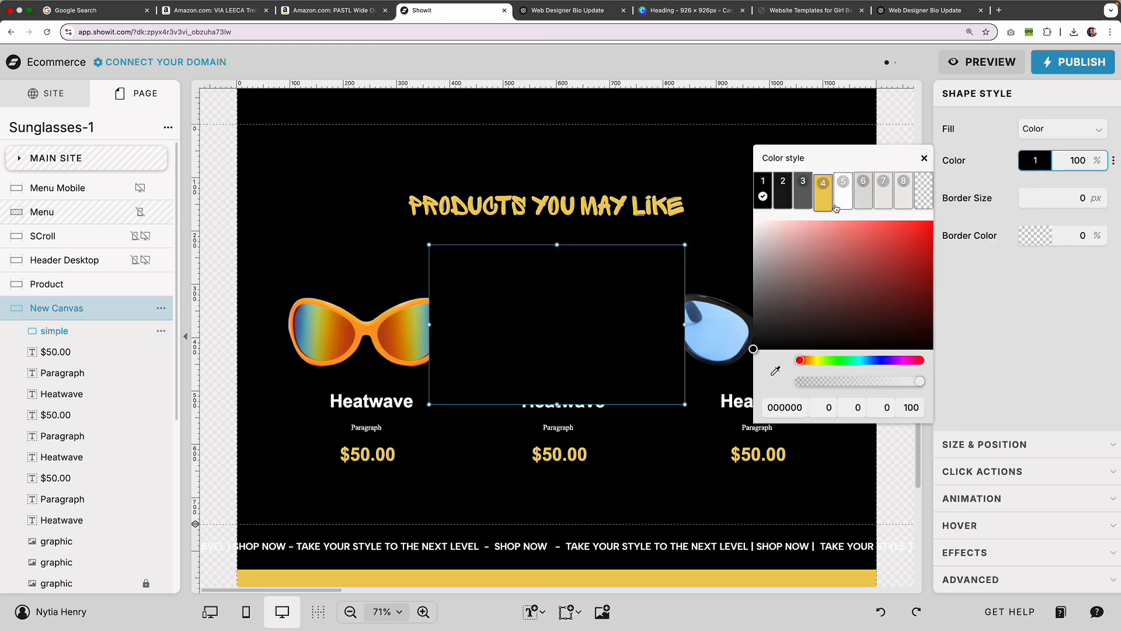
click(843, 196)
drag(101, 331, 70, 462)
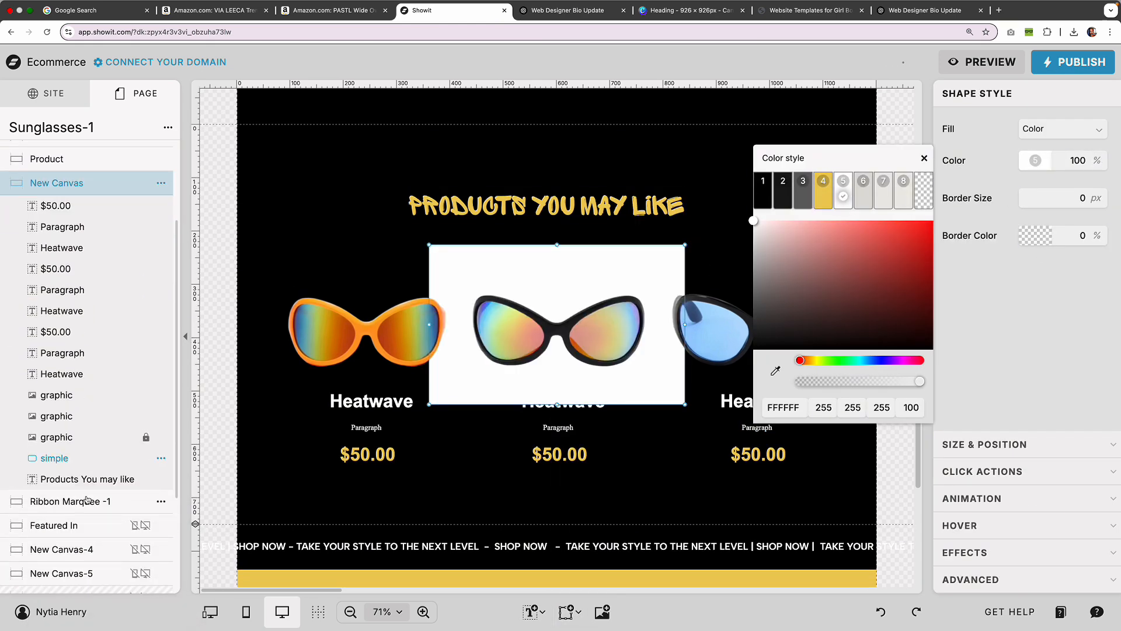
drag(684, 245, 571, 307)
drag(466, 377, 536, 343)
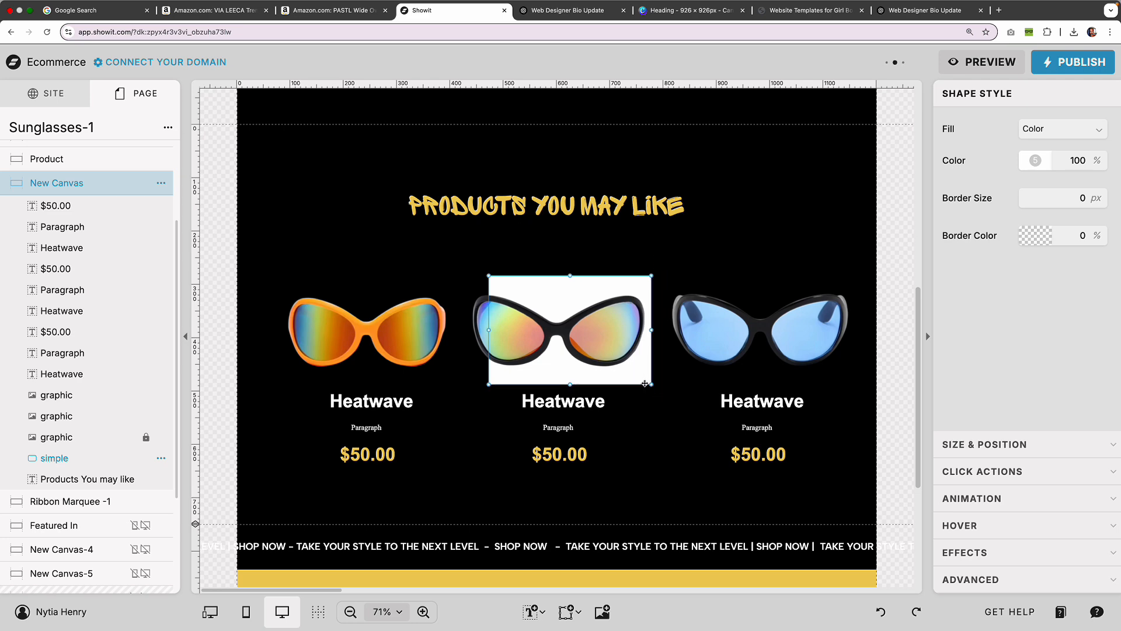
key(Delete)
Replace the paragraph under the orange sunglasses with BEST SELLER and move it above their right lens
scroll(800, 232, up, 4)
scroll(713, 331, down, 6)
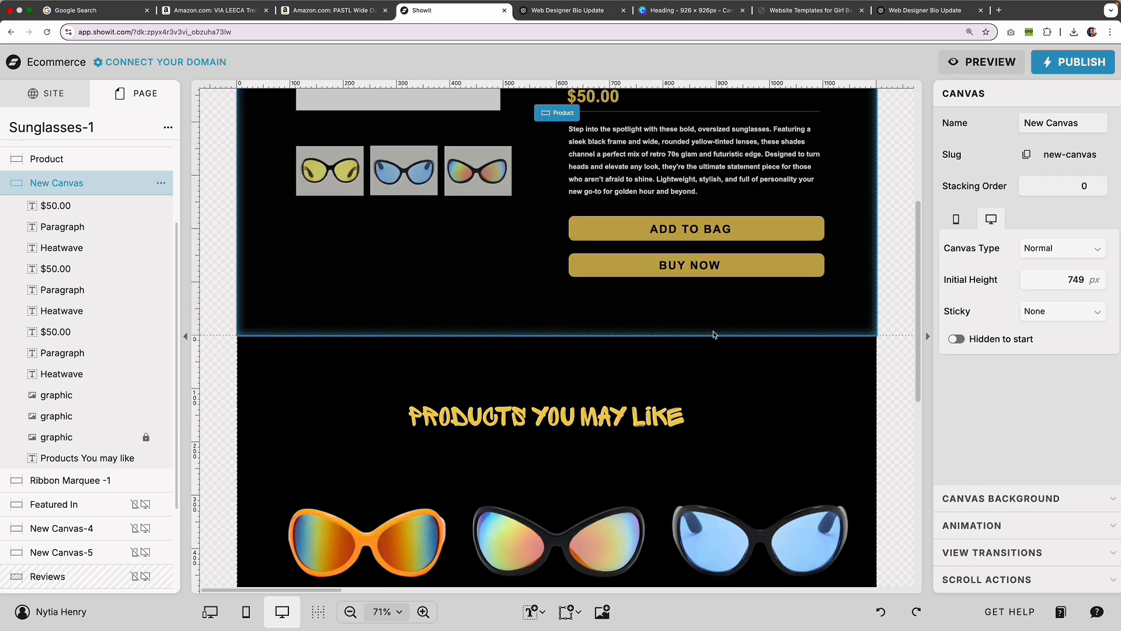
scroll(753, 337, up, 1)
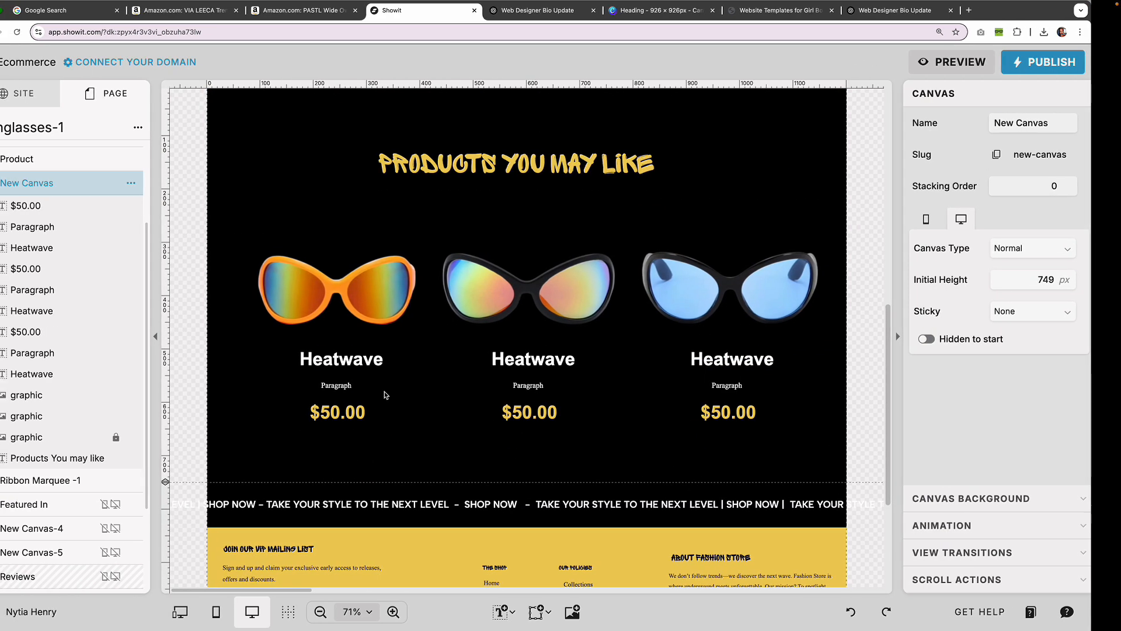
double_click(309, 386)
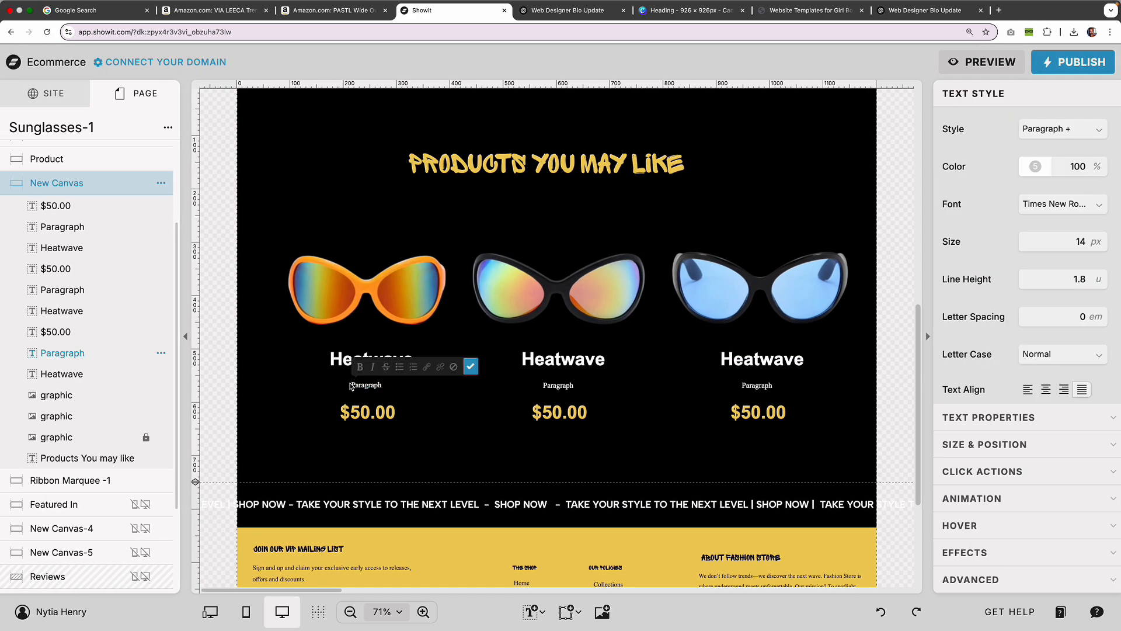
click(452, 402)
double_click(351, 384)
text(BEST SELLER)
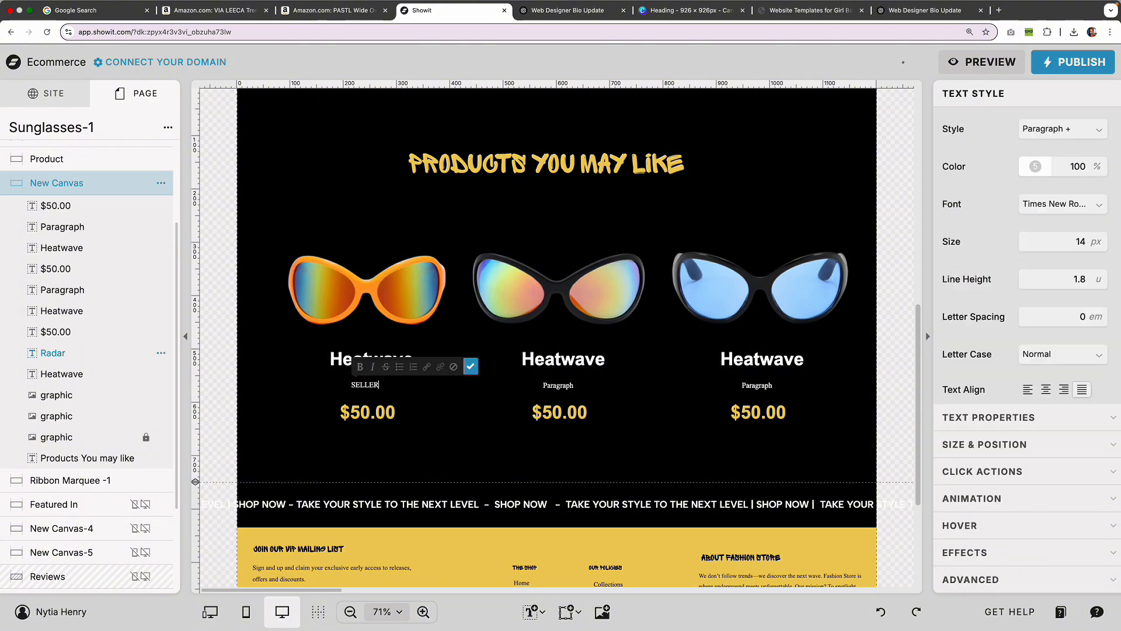
scroll(384, 441, up, 1)
drag(445, 281, 426, 289)
click(476, 391)
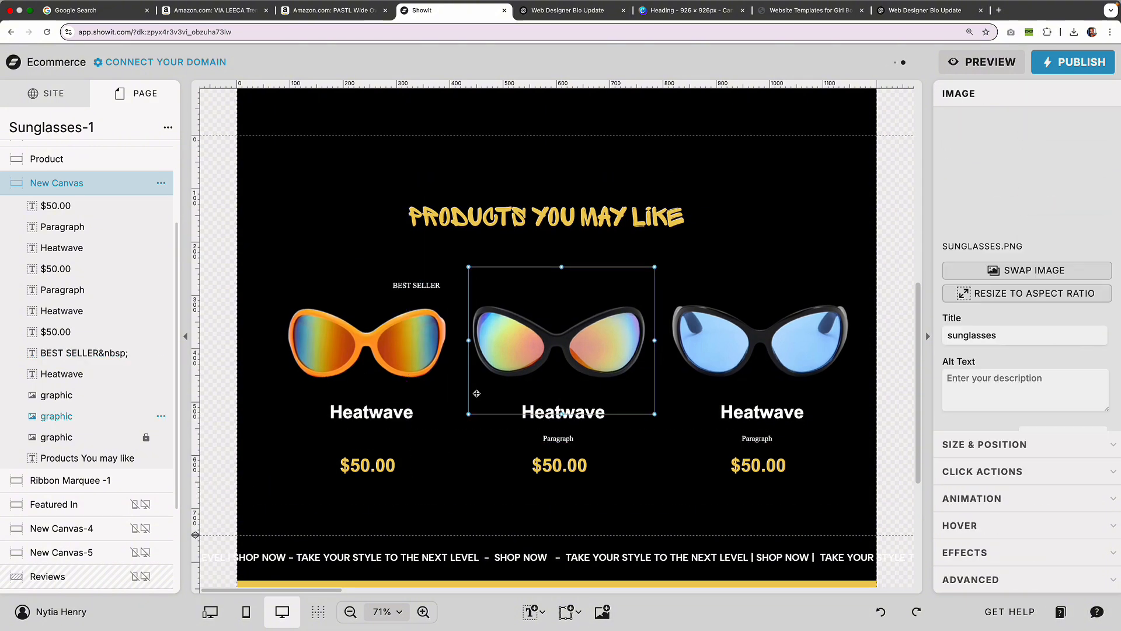
Insert an oval in yellow palette colour 4, shrink it and layer it behind the BEST SELLER label
scroll(514, 468, up, 1)
click(569, 612)
click(600, 453)
click(1036, 160)
click(824, 191)
drag(686, 260, 503, 395)
drag(490, 408, 440, 289)
scroll(125, 343, up, 1)
drag(76, 211, 100, 494)
Colour the BEST SELLER text black and centre it on the yellow oval
click(418, 289)
click(1036, 167)
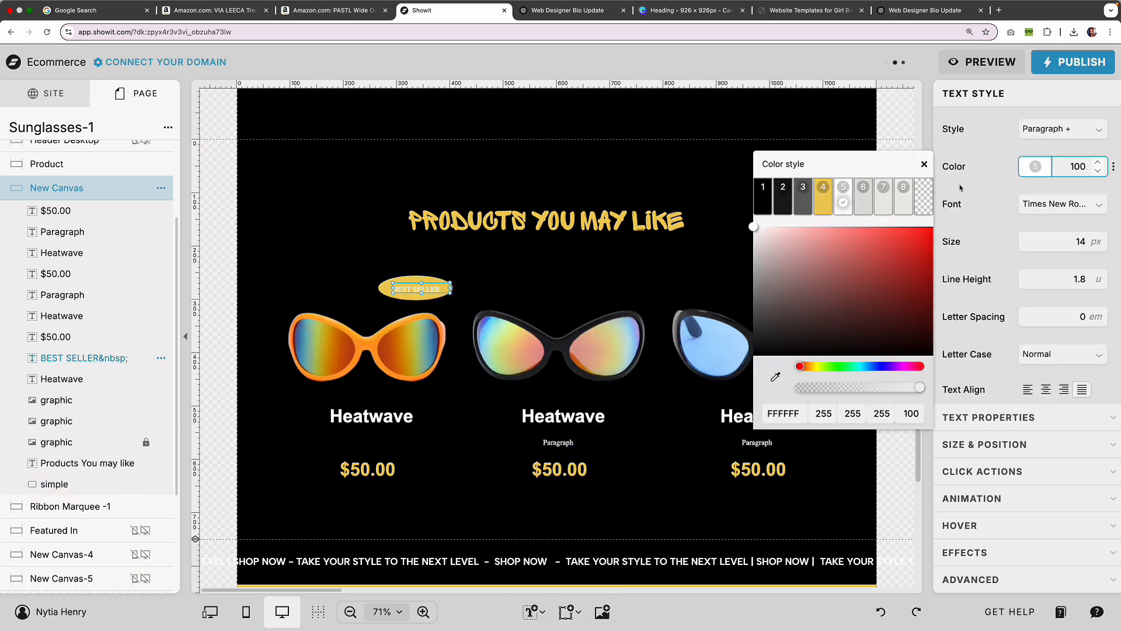
click(765, 189)
click(423, 280)
click(429, 289)
drag(430, 290, 444, 289)
click(433, 300)
scroll(83, 349, up, 2)
click(83, 350)
scroll(81, 409, down, 2)
click(75, 479)
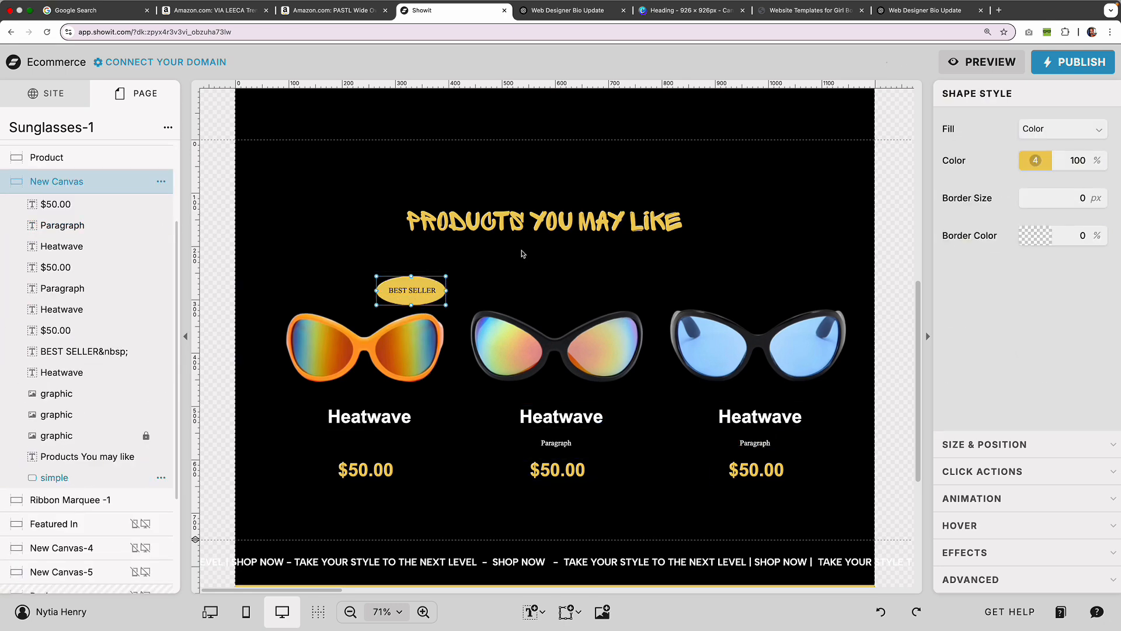
click(412, 290)
click(1036, 166)
click(349, 236)
click(413, 290)
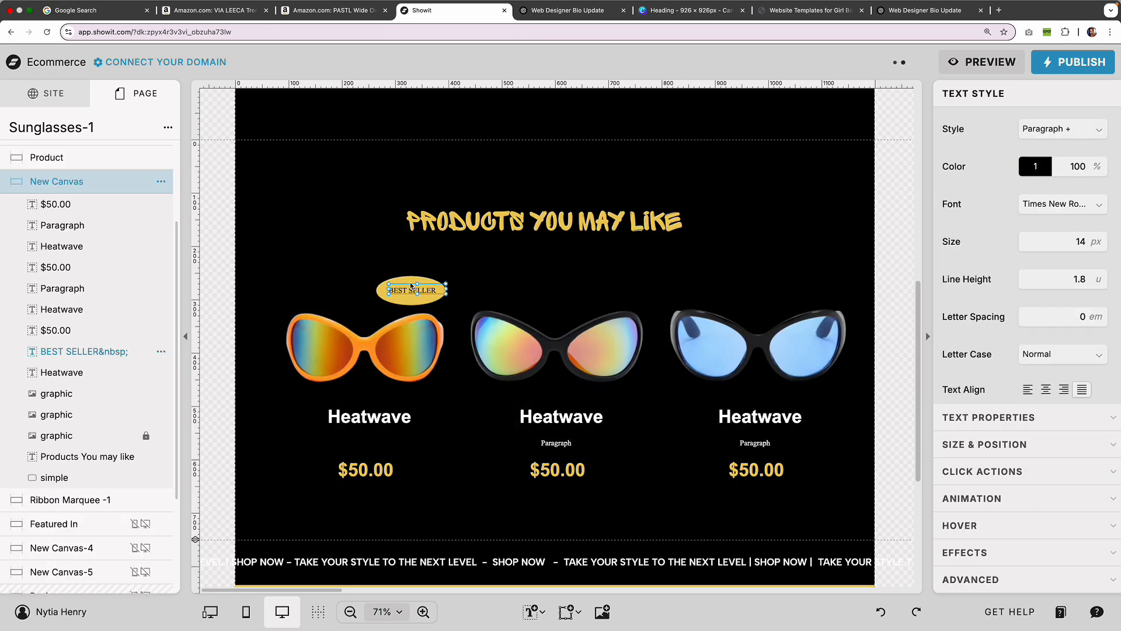
Move the BEST SELLER label higher and bring it and the yellow oval to the front of the canvas layers
drag(416, 290, 394, 265)
click(399, 277)
click(64, 478)
shift+click(82, 352)
drag(88, 351, 88, 197)
click(75, 459)
click(556, 344)
Move the yellow oval up behind the BEST SELLER label and shrink it to fit the text
click(411, 290)
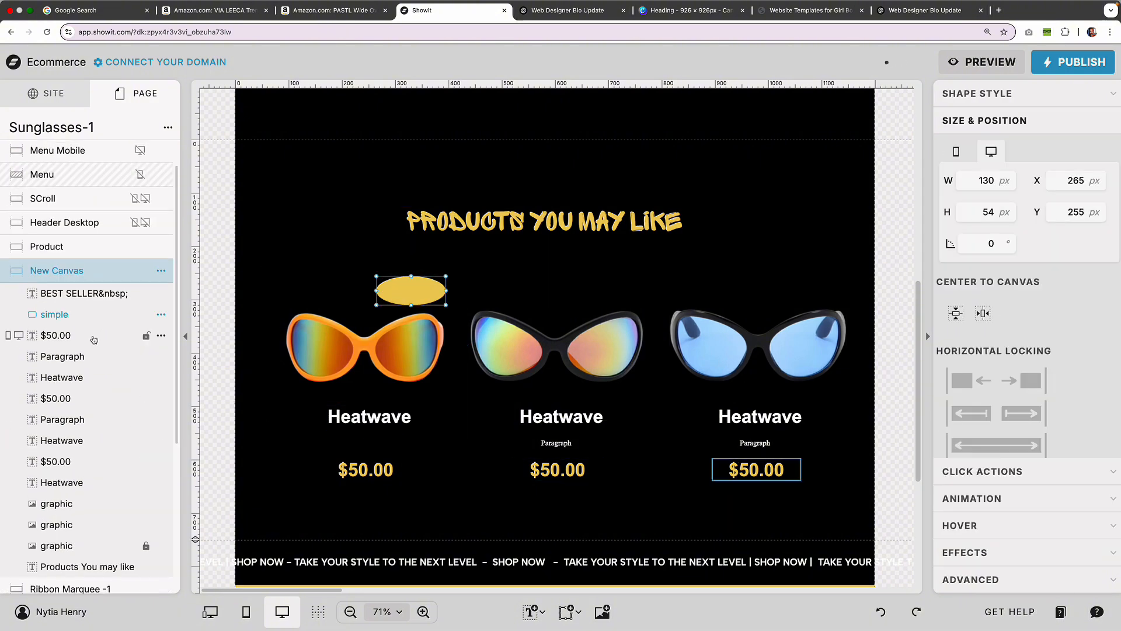
drag(411, 291, 384, 266)
click(455, 258)
drag(456, 258, 412, 275)
Set the BEST SELLER label's font to Sprite Graffiti
click(385, 265)
click(977, 93)
click(1035, 167)
click(1063, 204)
scroll(993, 350, down, 10)
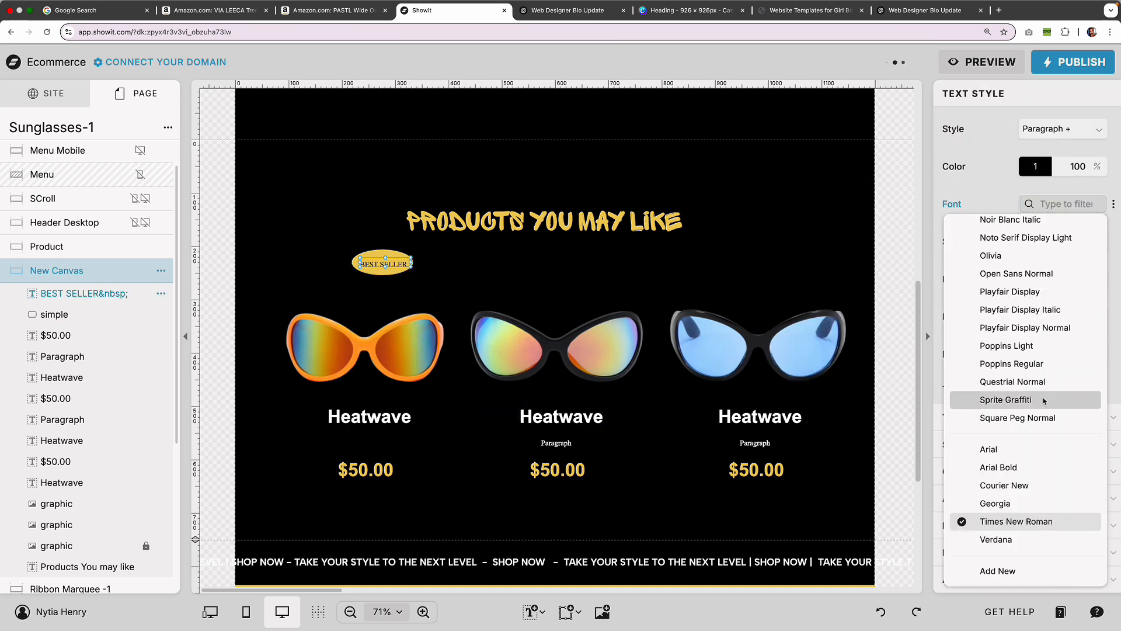
click(989, 400)
Adjust the yellow oval's proportions, then shrink the whole badge and place it just above the orange sunglasses' right lens
click(413, 262)
drag(382, 273, 382, 278)
click(419, 240)
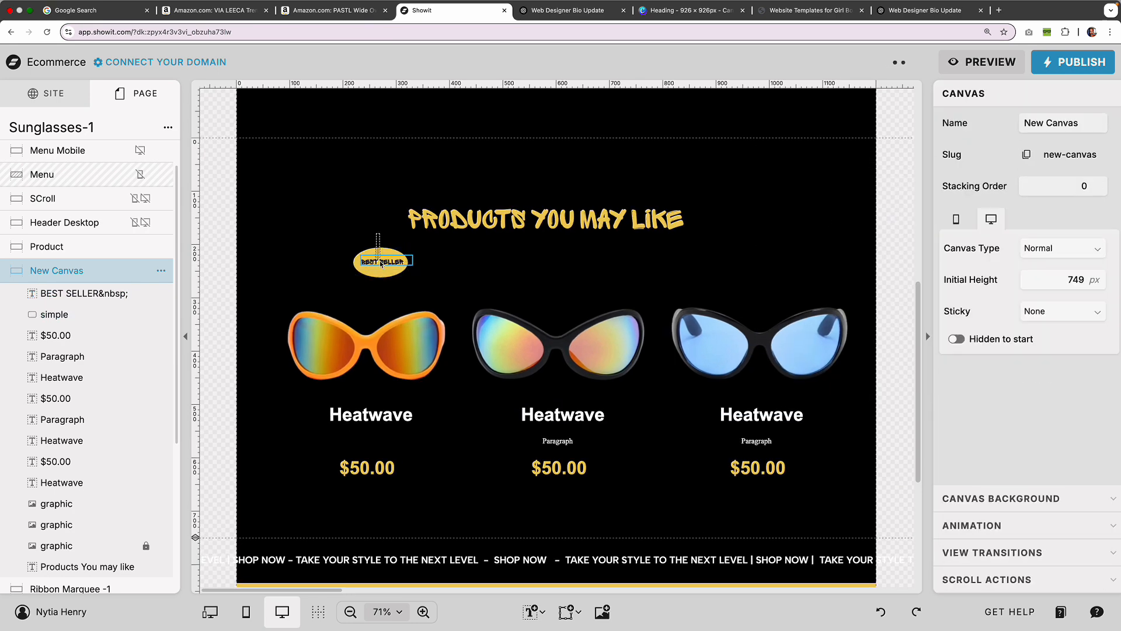
drag(419, 241, 376, 272)
drag(379, 262, 412, 284)
drag(445, 299, 426, 289)
click(403, 280)
Reduce the BEST SELLER text size so it fits on one line and centre it in the oval
click(977, 94)
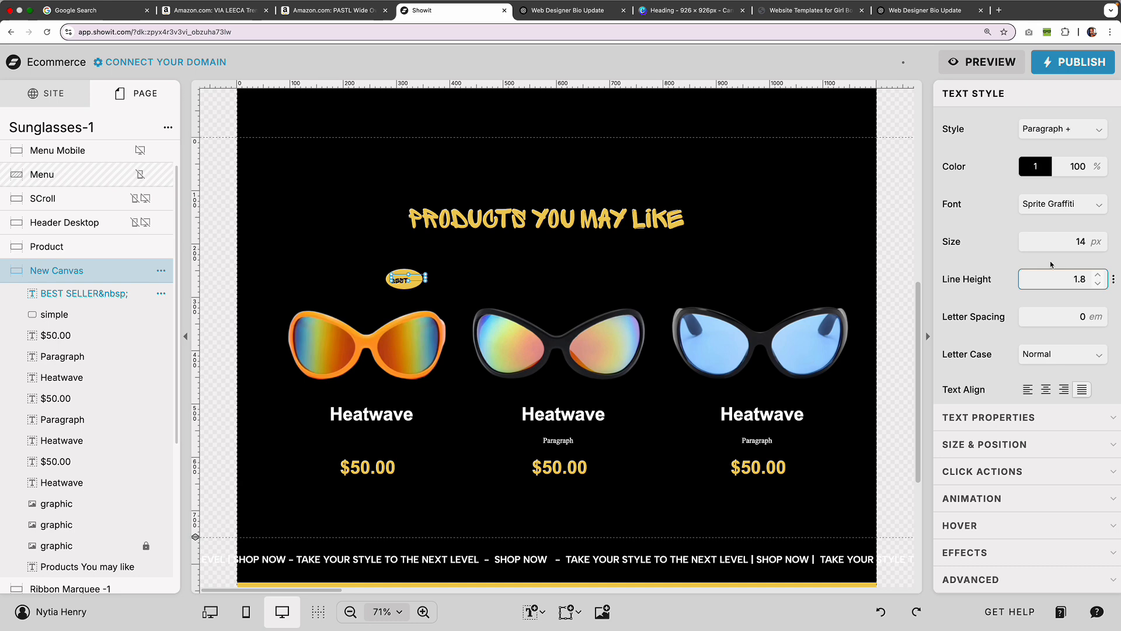
click(1099, 247)
click(1099, 247)
click(424, 612)
click(425, 612)
click(498, 374)
drag(498, 373, 503, 422)
Move the $50.00 price under the orange sunglasses up directly beneath the Heatwave heading
scroll(502, 423, down, 1)
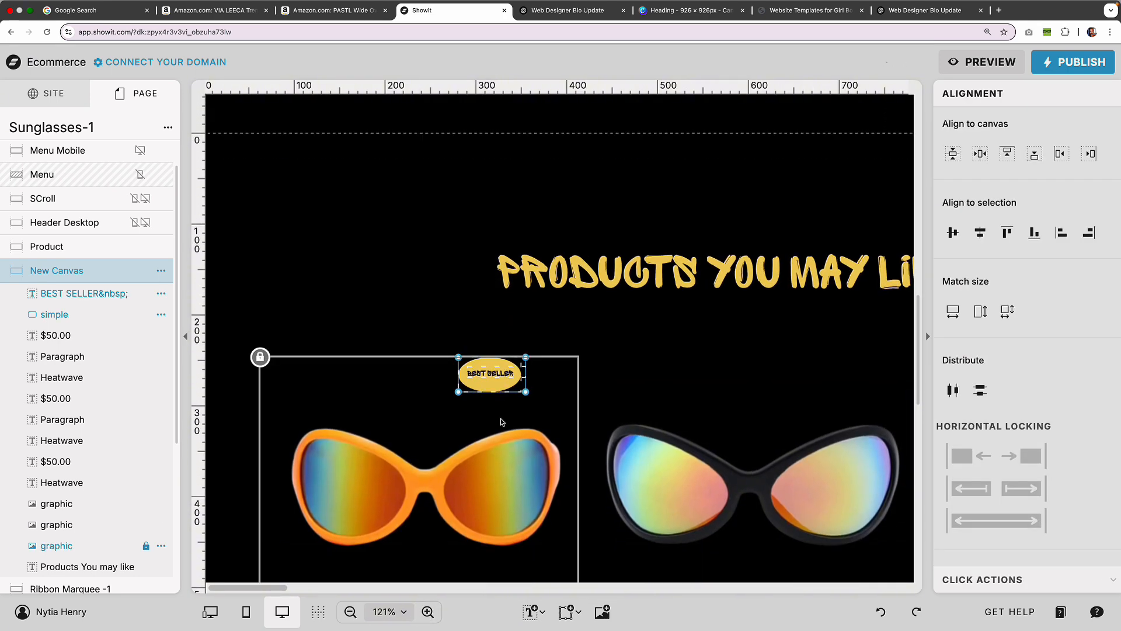
scroll(501, 421, down, 3)
click(468, 468)
click(427, 520)
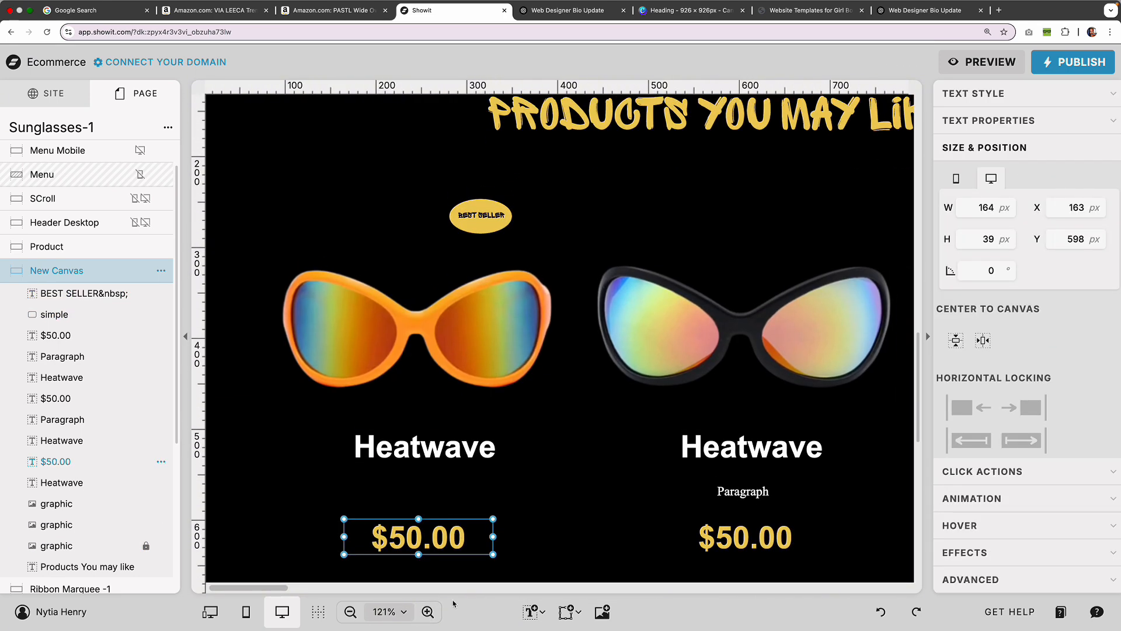
click(350, 611)
drag(376, 433, 376, 397)
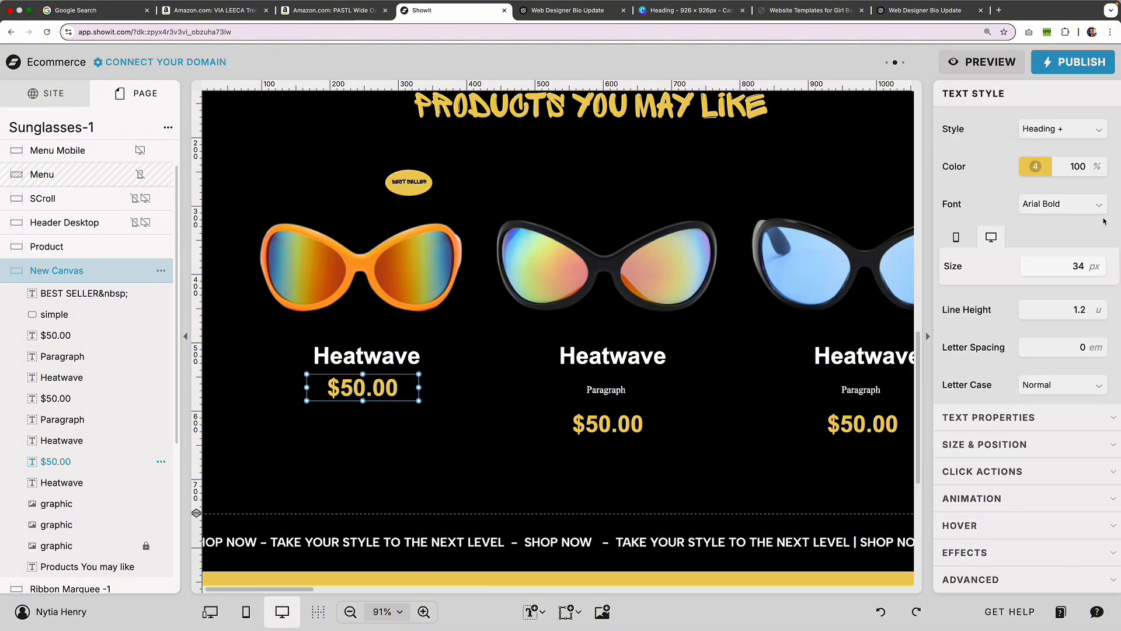
Set the orange sunglasses' $50.00 price to 27 px and reduce the size of their Heatwave heading
click(514, 423)
click(386, 359)
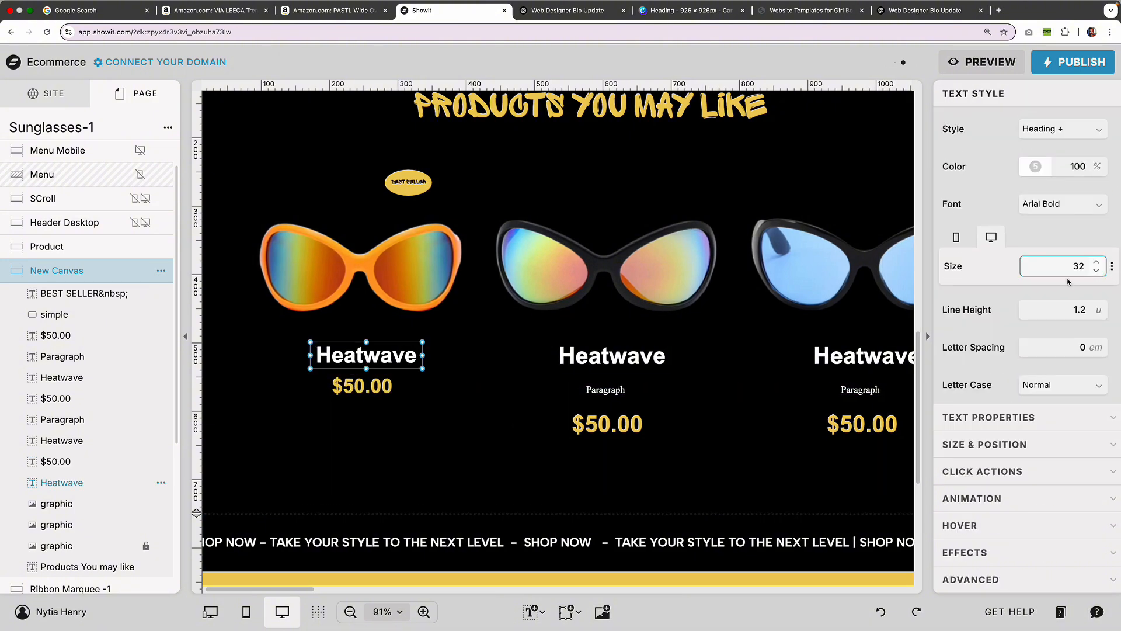
click(479, 461)
click(350, 611)
click(350, 612)
click(391, 384)
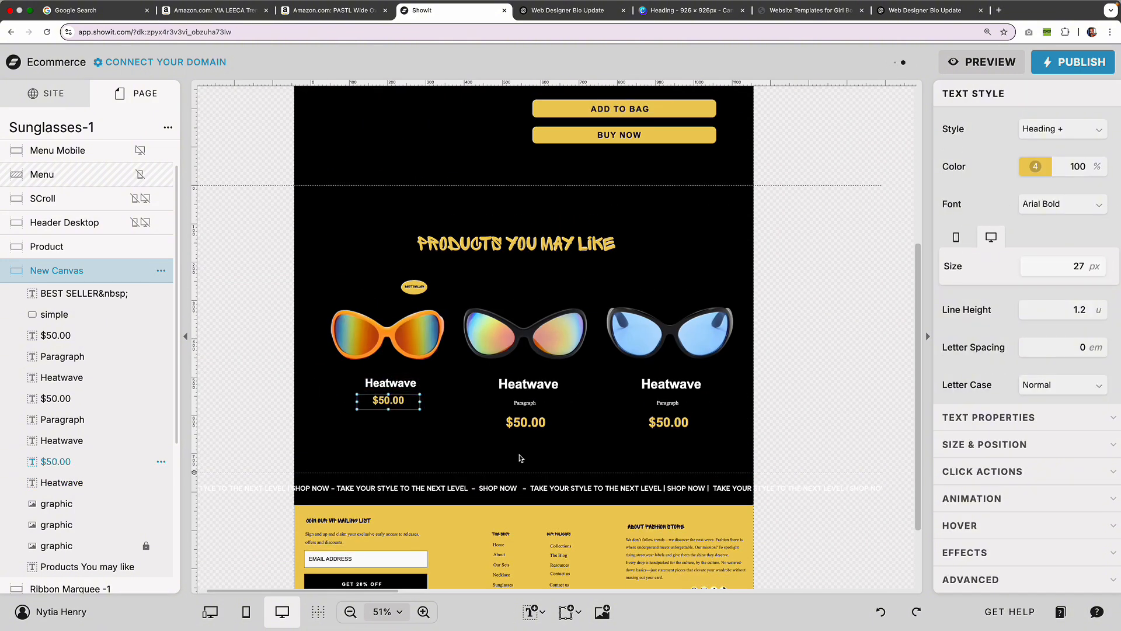
Delete the old headings, paragraphs and prices under the middle and blue sunglasses
drag(709, 445, 637, 390)
key(Delete)
drag(565, 444, 511, 400)
key(Delete)
key(super+z)
key(Delete)
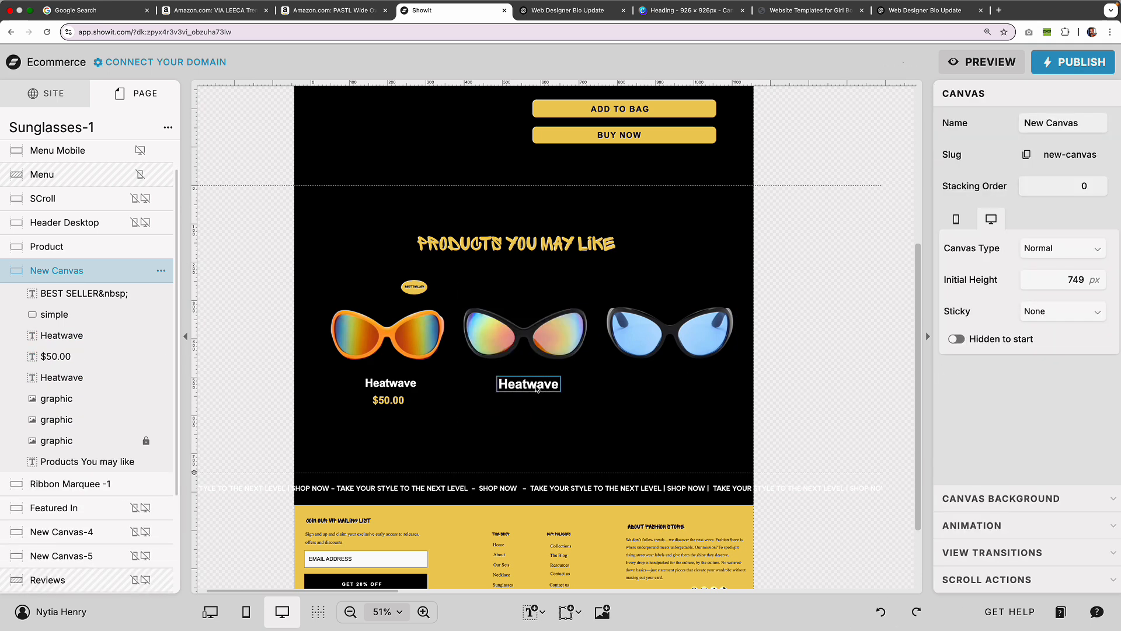
click(536, 388)
key(Delete)
Duplicate the resized Heatwave heading and $50.00 price below the middle and blue sunglasses
key(super+d)
drag(427, 416, 682, 400)
scroll(524, 402, down, 1)
key(super+d)
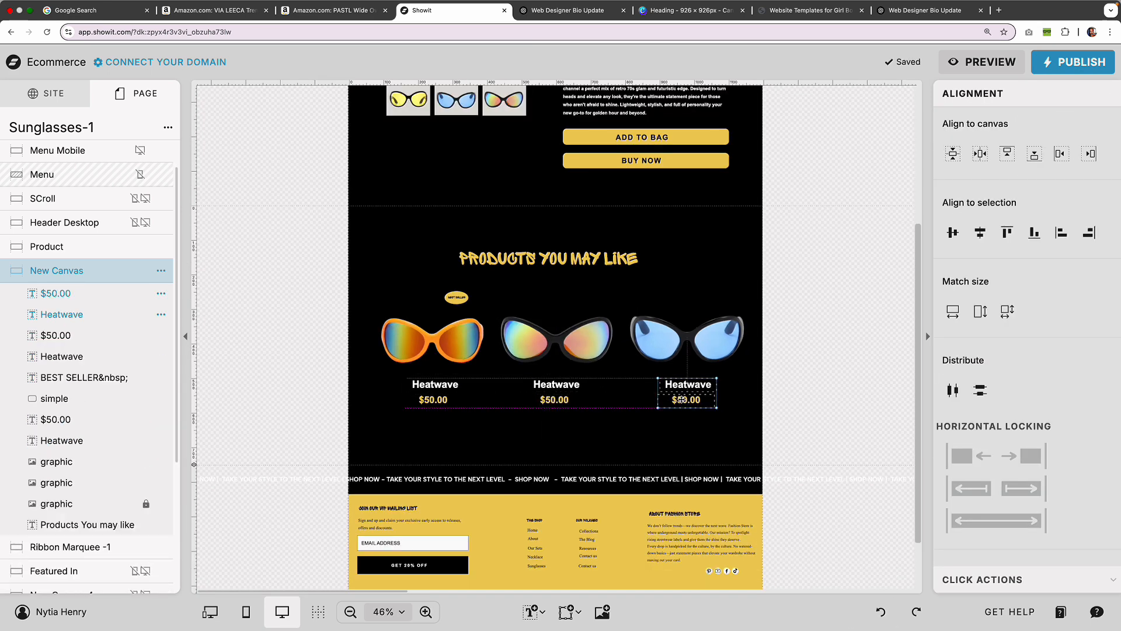
Change the heading under the middle sunglasses to "Radiate"
double_click(569, 384)
click(586, 383)
double_click(567, 384)
text(rA)
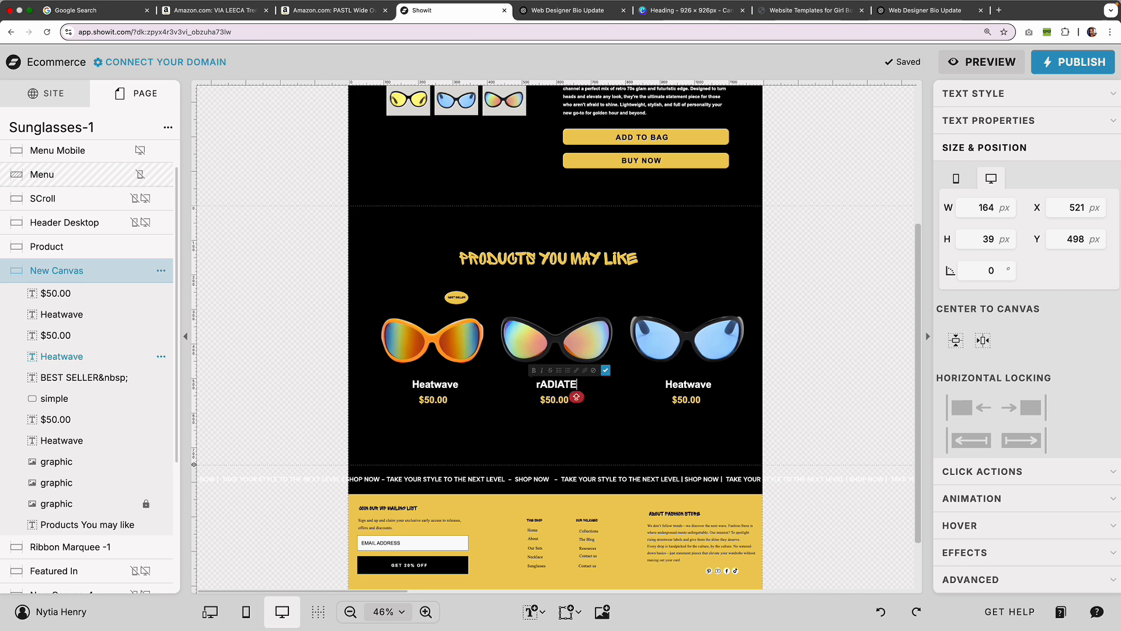
text(dia)
scroll(608, 437, up, 1)
text(te)
scroll(576, 407, up, 3)
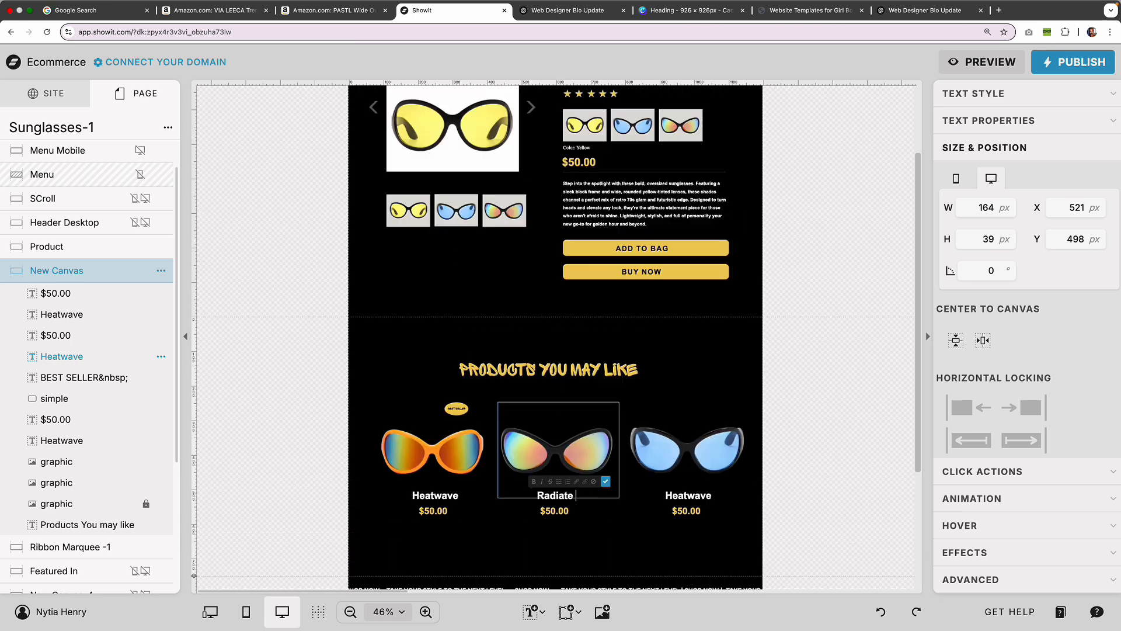
scroll(753, 428, down, 4)
Change the heading under the blue sunglasses to "Ocean Waves"
click(703, 401)
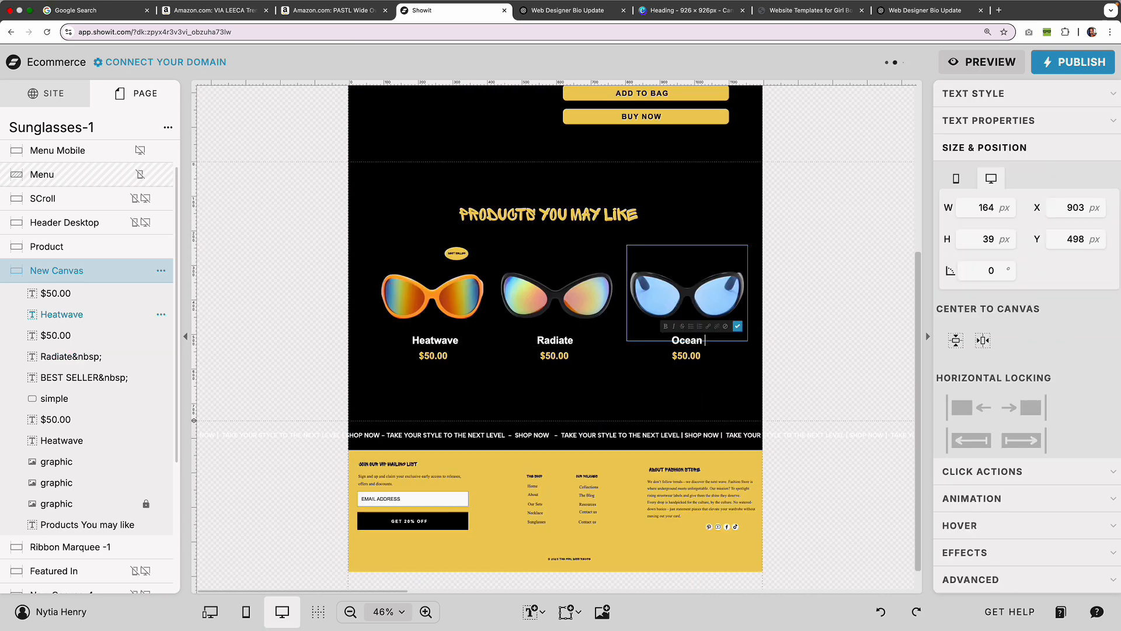
drag(653, 340, 658, 339)
click(686, 378)
Extend the other two product headings to "Radiate Sunglasses" and "Heatwave Sunglasses"
double_click(580, 341)
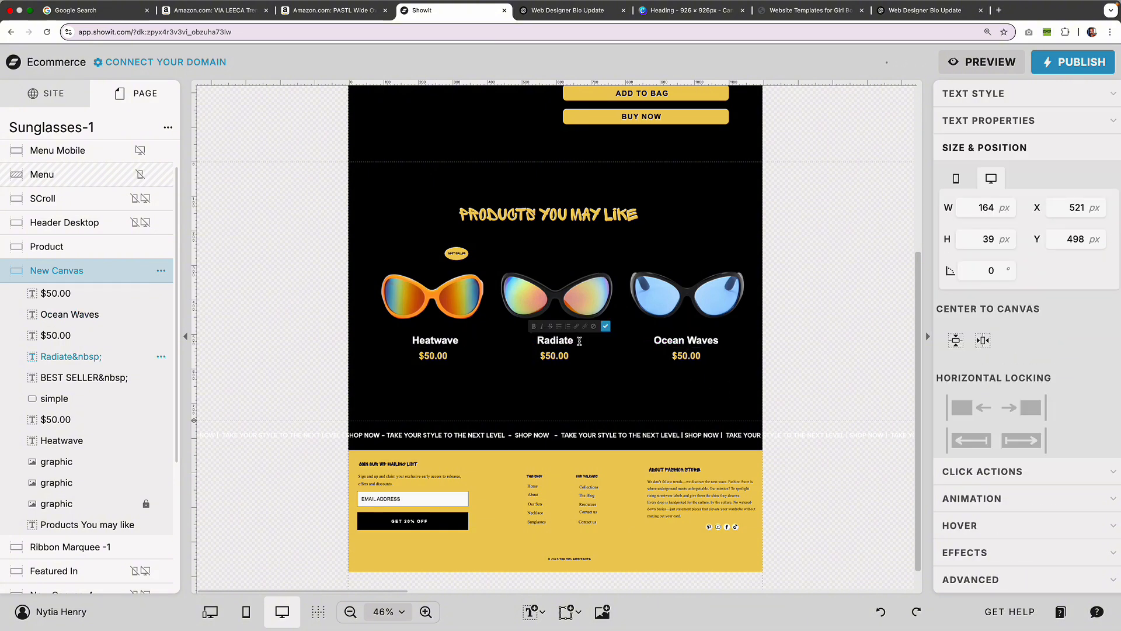
double_click(461, 340)
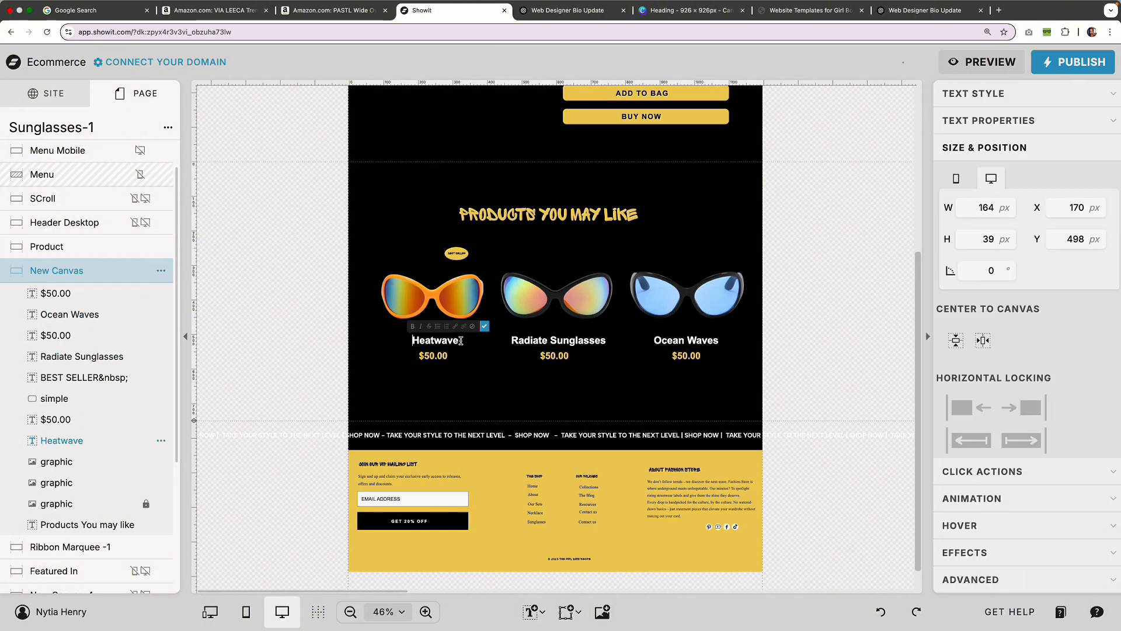
click(518, 345)
click(518, 346)
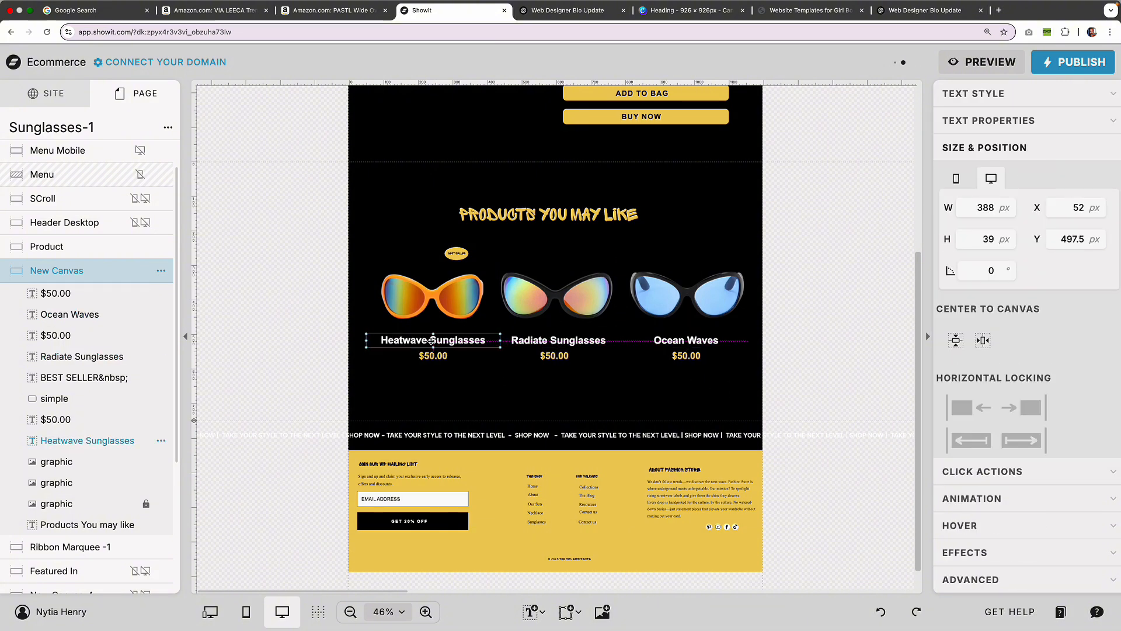
Nudge the Ocean Waves heading so it is centred above its $50.00 price
click(427, 611)
click(427, 612)
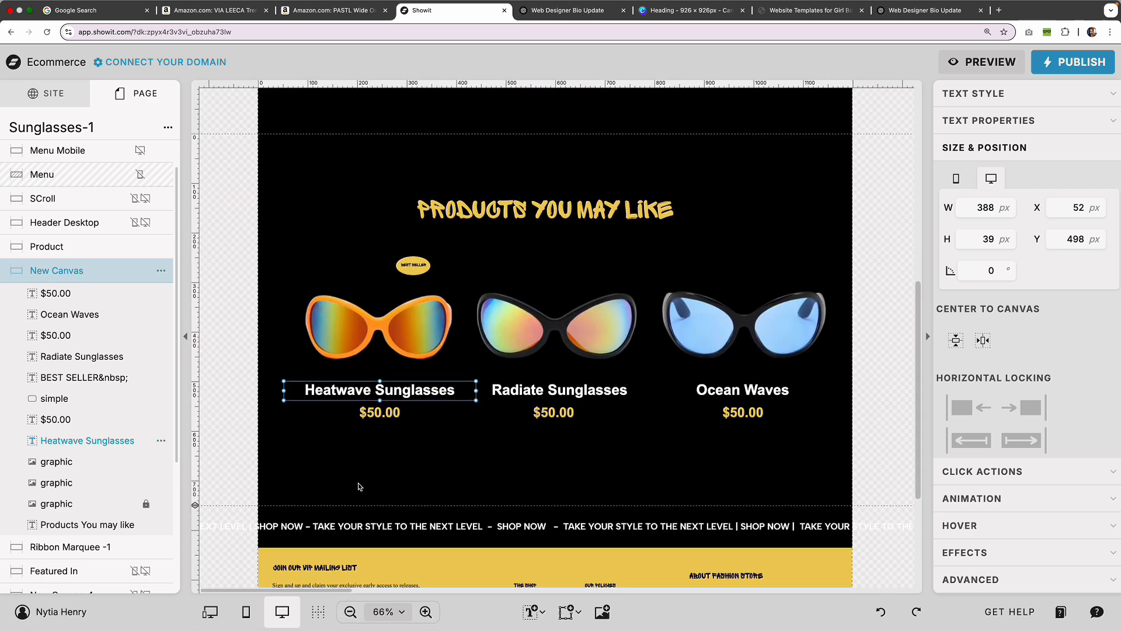
click(472, 436)
click(751, 397)
drag(744, 390, 746, 391)
click(815, 464)
scroll(555, 350, up, 10)
scroll(555, 351, down, 9)
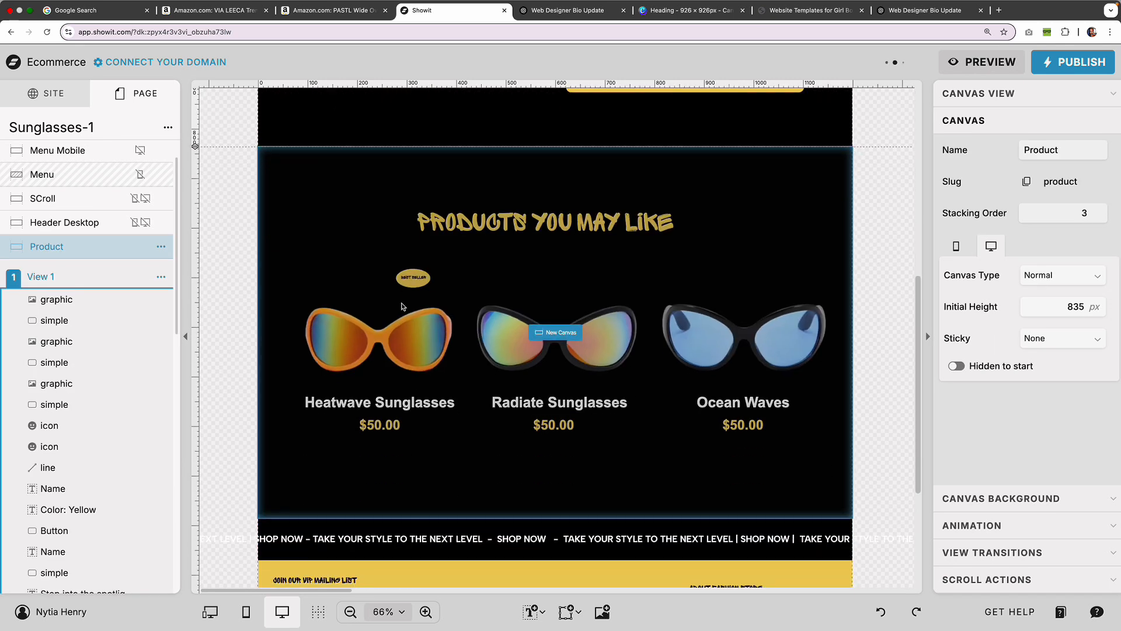
Hide the Ribbon Marquee -1 canvas with the scrolling SHOP NOW text
click(413, 280)
scroll(425, 276, down, 3)
click(489, 459)
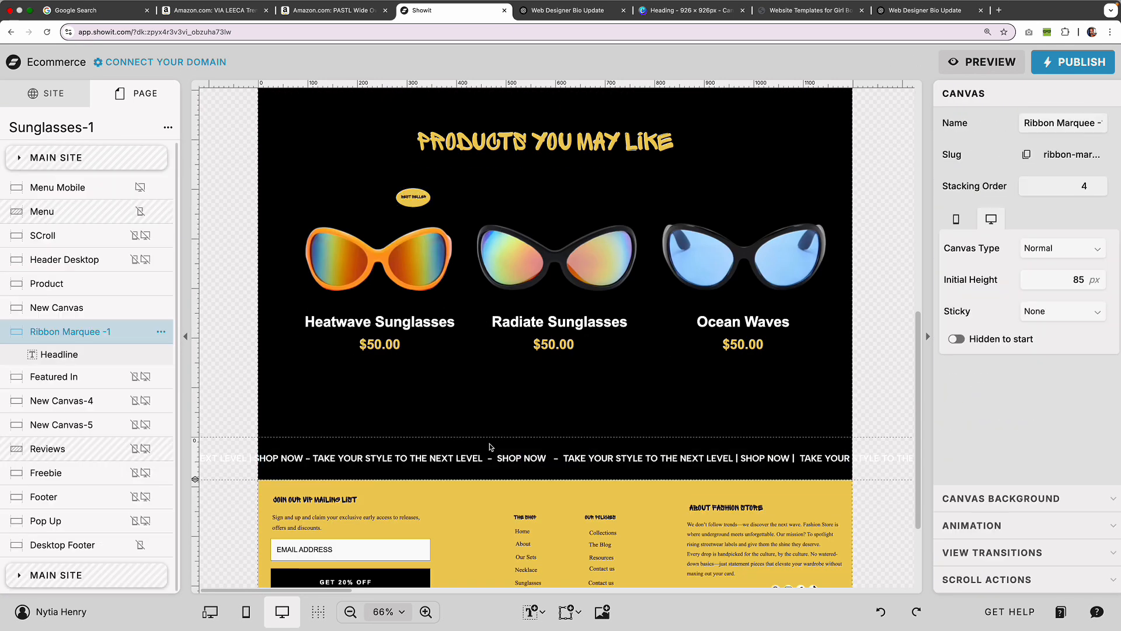
click(160, 331)
scroll(420, 332, up, 5)
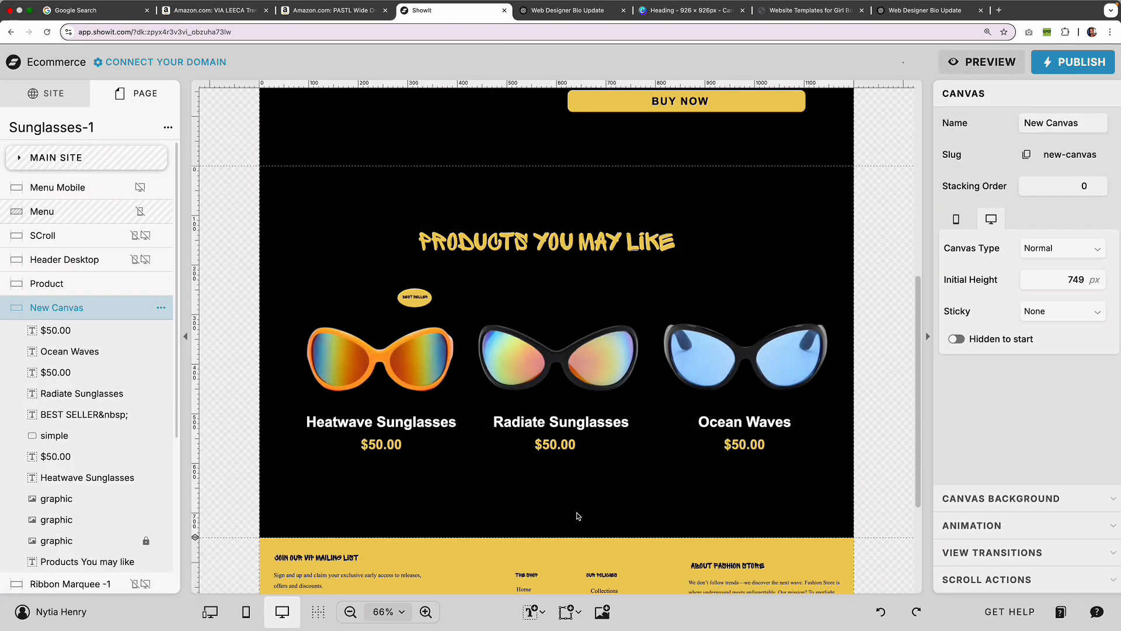
Copy the BEST SELLER badge and paste duplicates above the middle and blue sunglasses
click(416, 333)
key(super+v)
scroll(555, 398, up, 2)
scroll(456, 304, down, 1)
mouse_move(377, 275)
mouse_down()
mouse_move(617, 308)
mouse_move(831, 305)
mouse_move(829, 319)
mouse_up()
key(super+v)
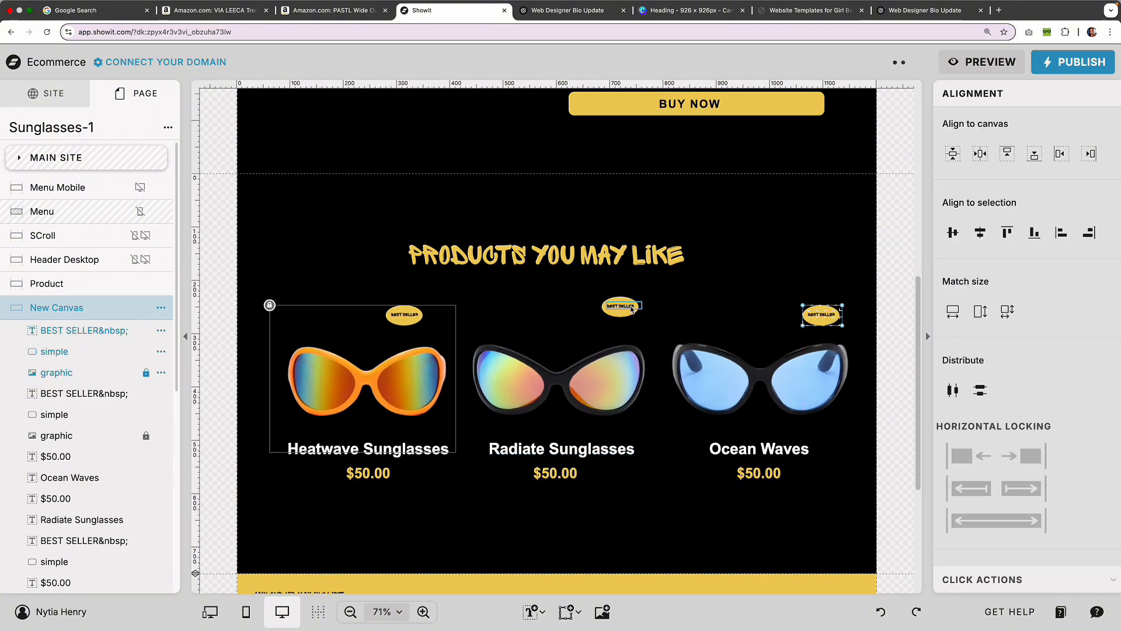
Reposition the BEST SELLER badges above the middle and orange sunglasses to line up with the other badge
drag(657, 300, 619, 311)
drag(618, 309, 618, 317)
drag(424, 297, 405, 326)
drag(404, 316, 407, 316)
click(591, 334)
scroll(784, 546, up, 7)
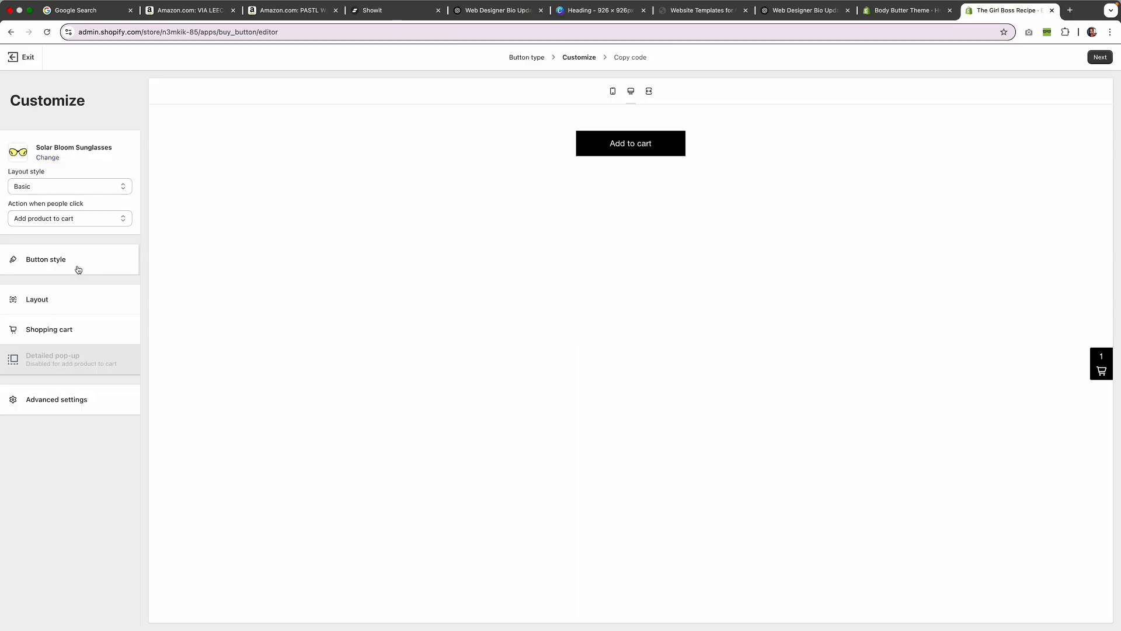
Copy the Shopify Buy Button code for Solar Bloom Sunglasses and embed it as custom code in the Product canvas in Showit
click(1099, 58)
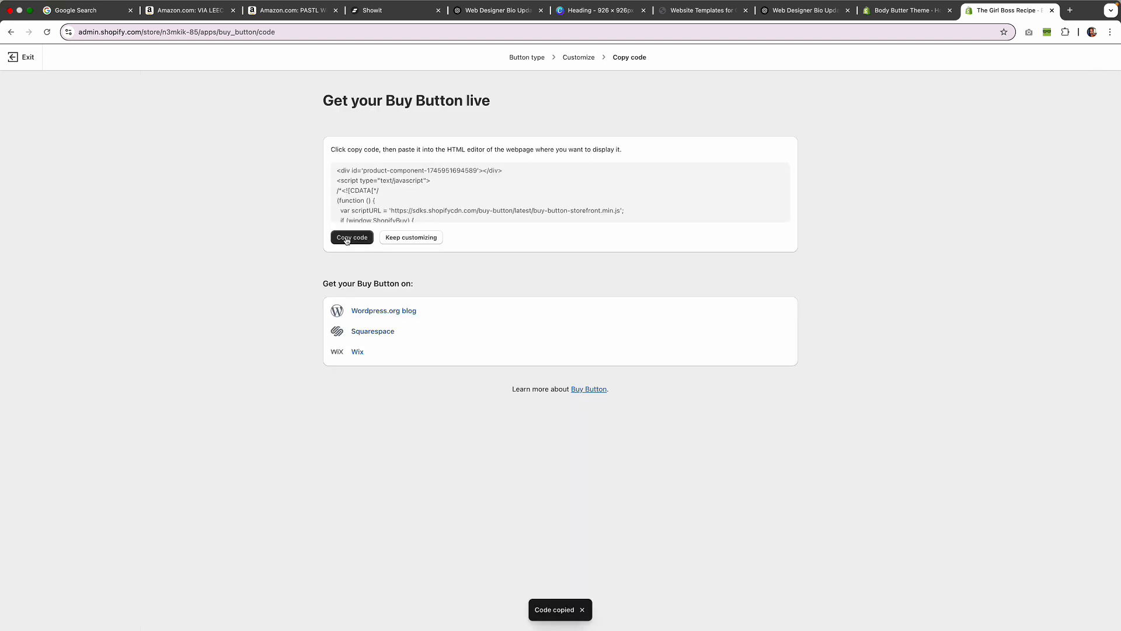
click(385, 10)
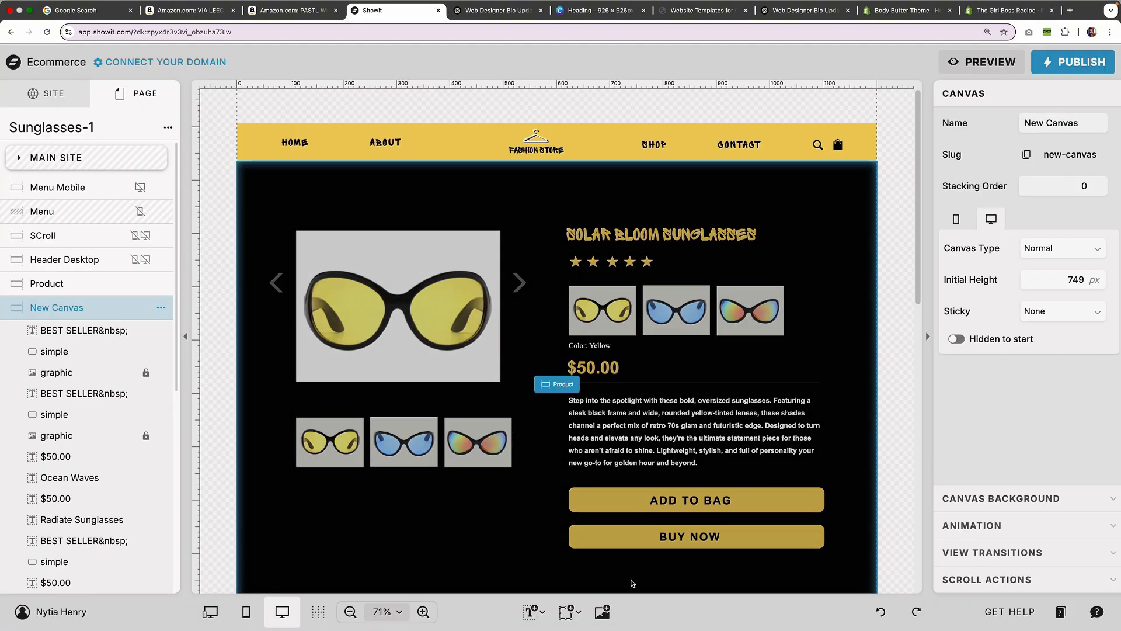
click(565, 611)
click(602, 549)
key(super+v)
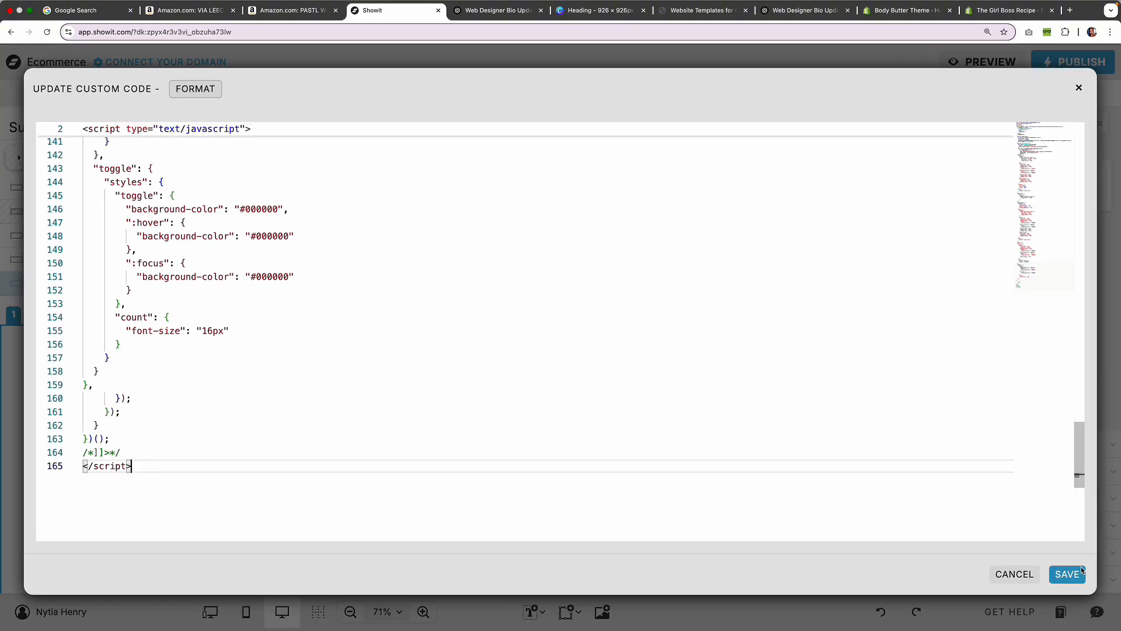
click(1067, 573)
Place the embedded Add to cart button over the ADD TO BAG and BUY NOW buttons, enlarging it to 240% scale
drag(511, 369, 701, 508)
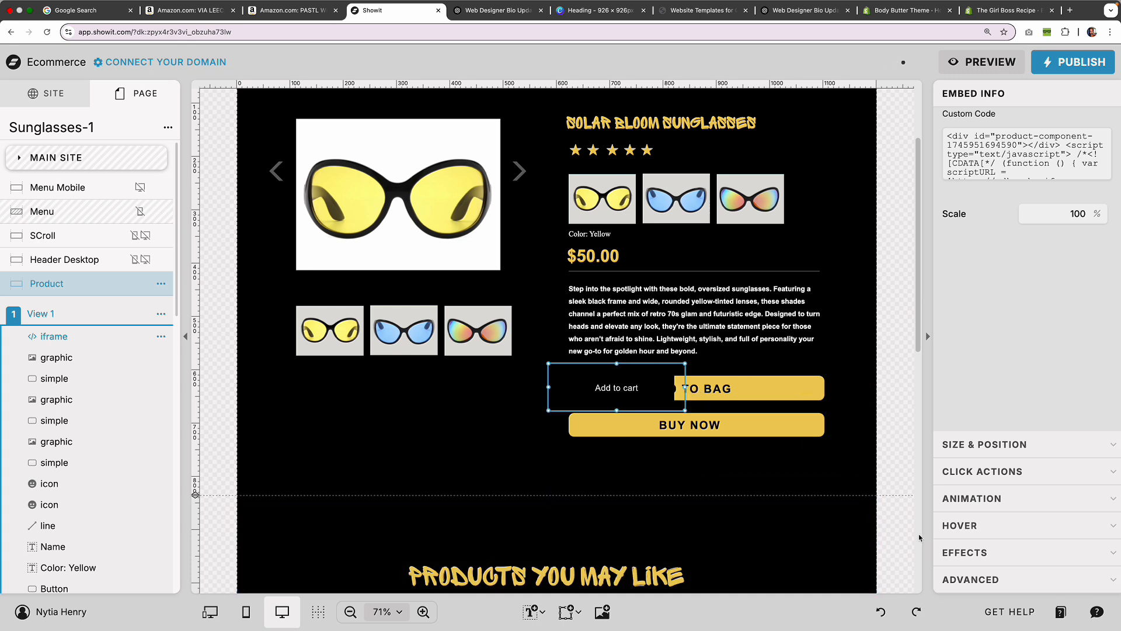
click(1099, 211)
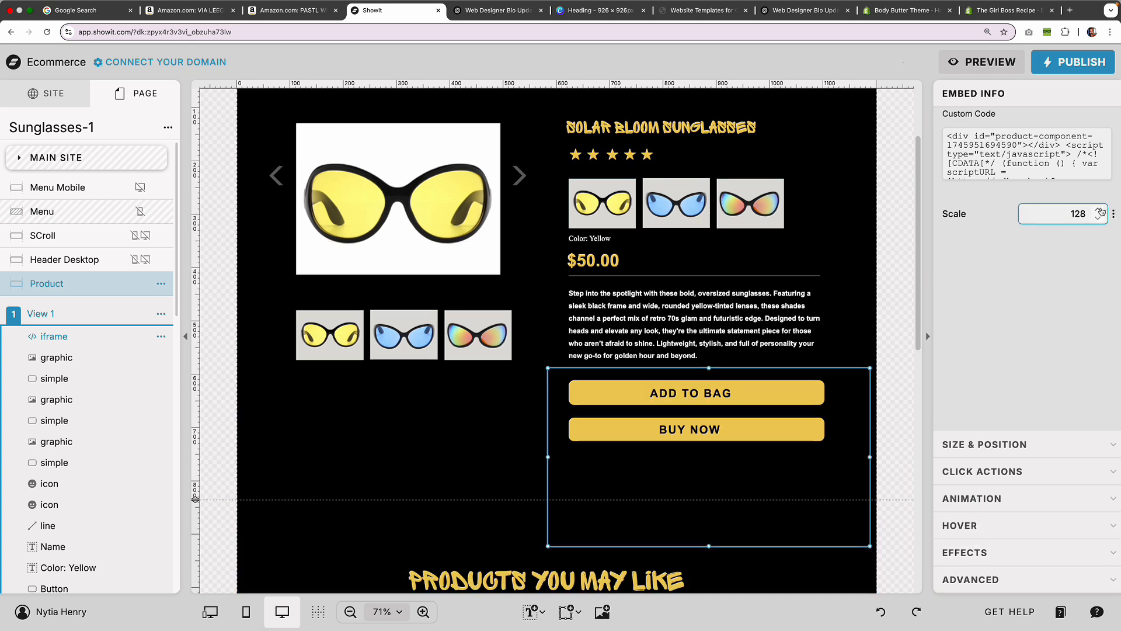
click(1100, 211)
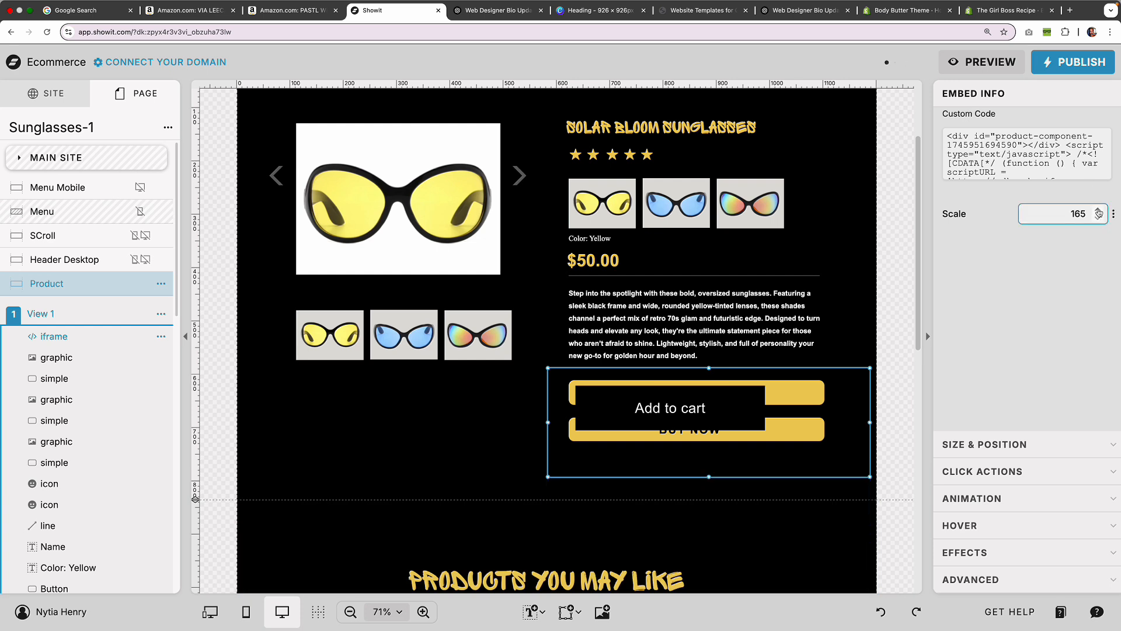
click(1100, 211)
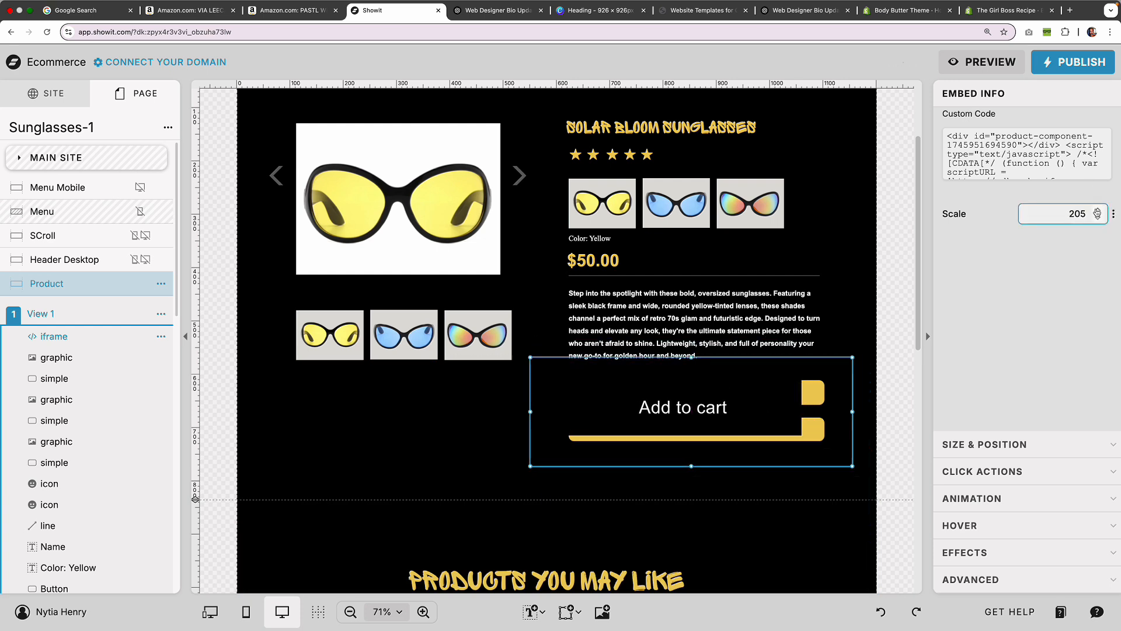
click(1098, 213)
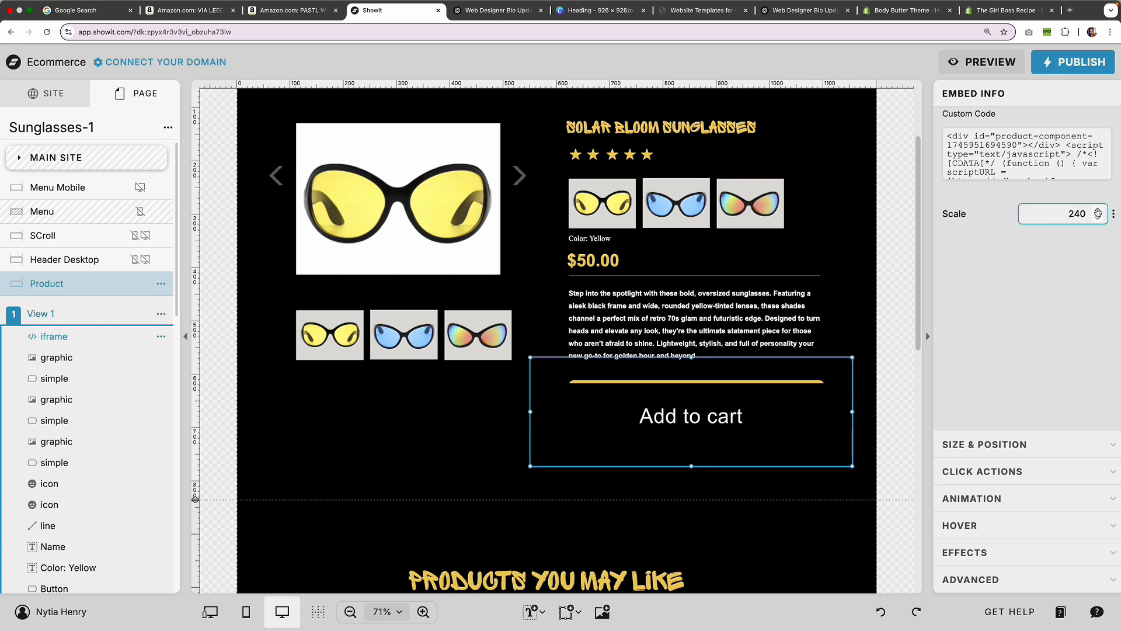
Lower the embed's opacity so the yellow buttons show through, and preview the page's purchase area
click(1016, 553)
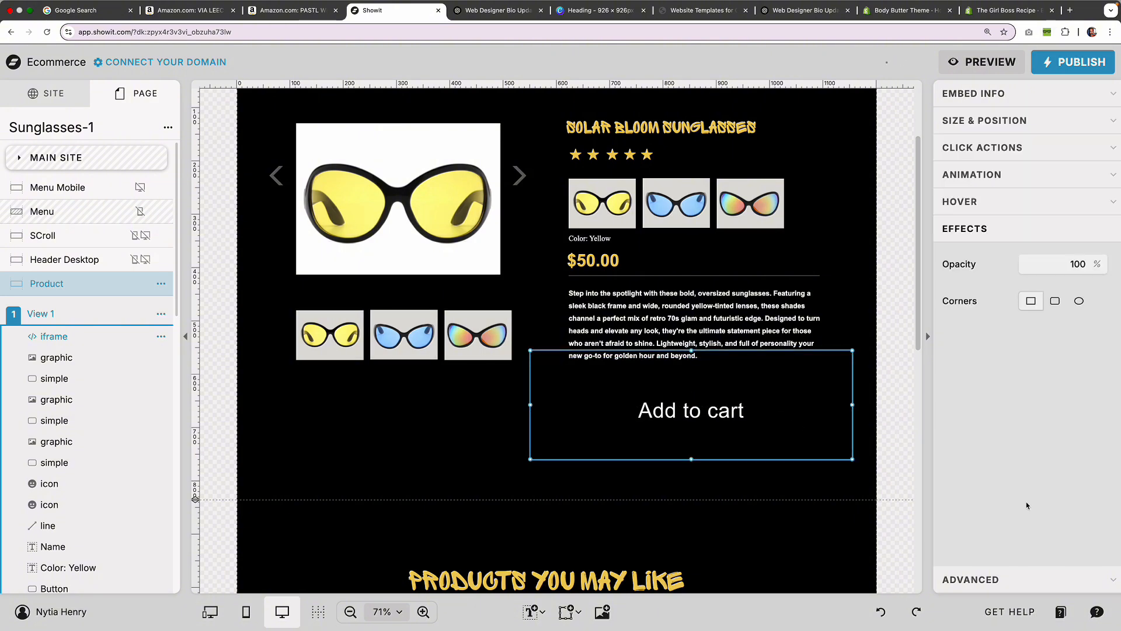
click(1099, 269)
click(987, 61)
scroll(808, 245, down, 3)
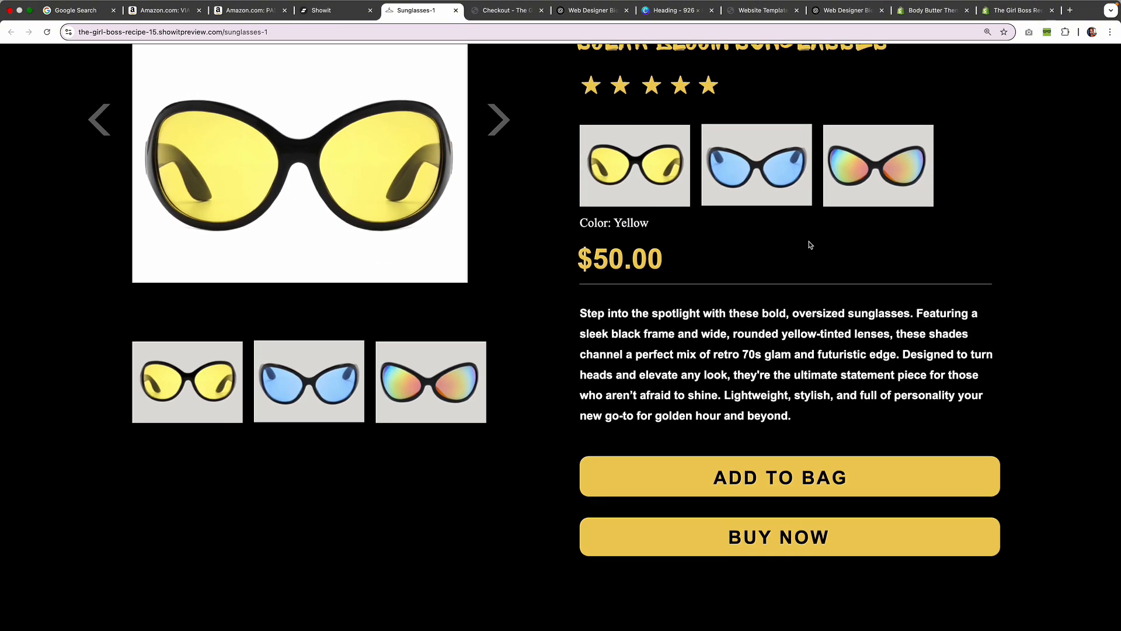
Add the Solar Bloom Sunglasses to the cart in the preview, set their quantity to 1 and close the cart
click(758, 458)
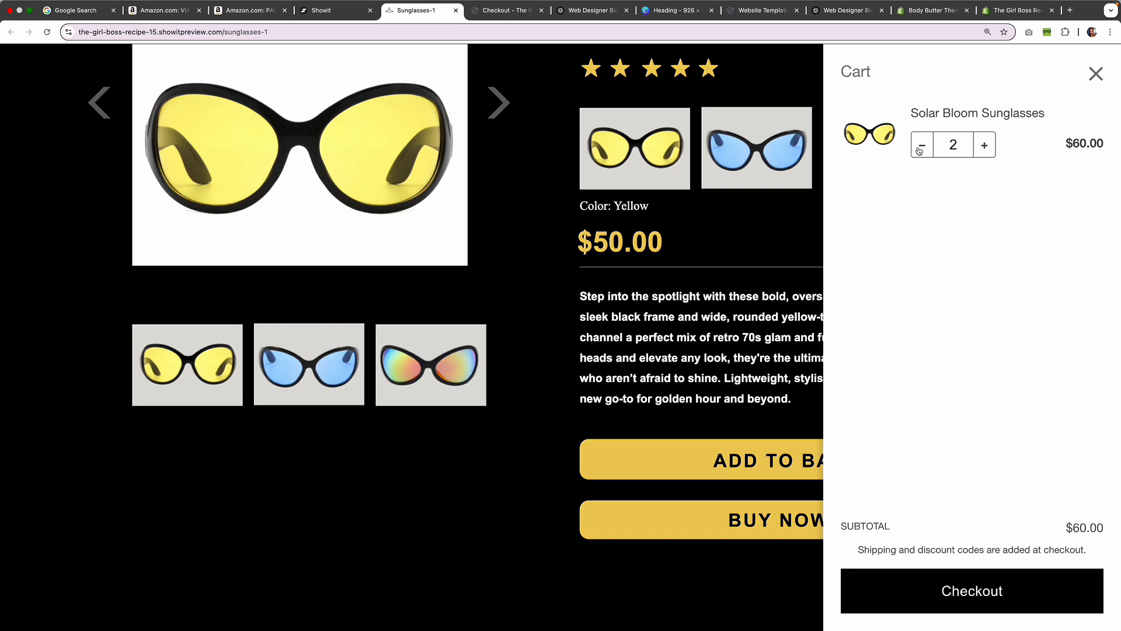
scroll(795, 286, up, 3)
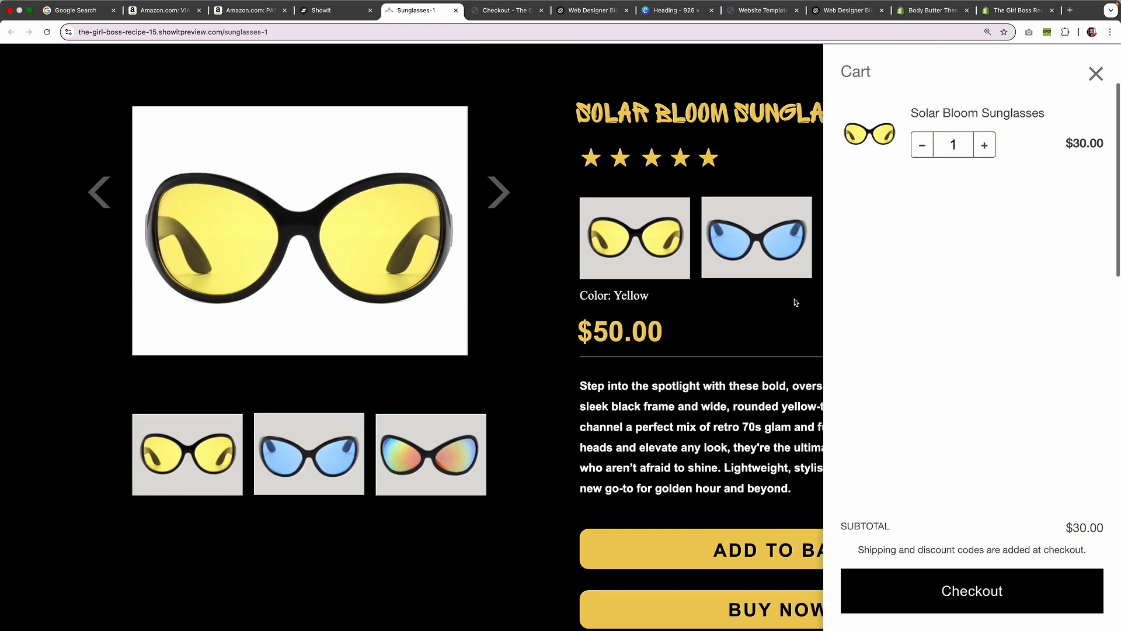
click(1098, 77)
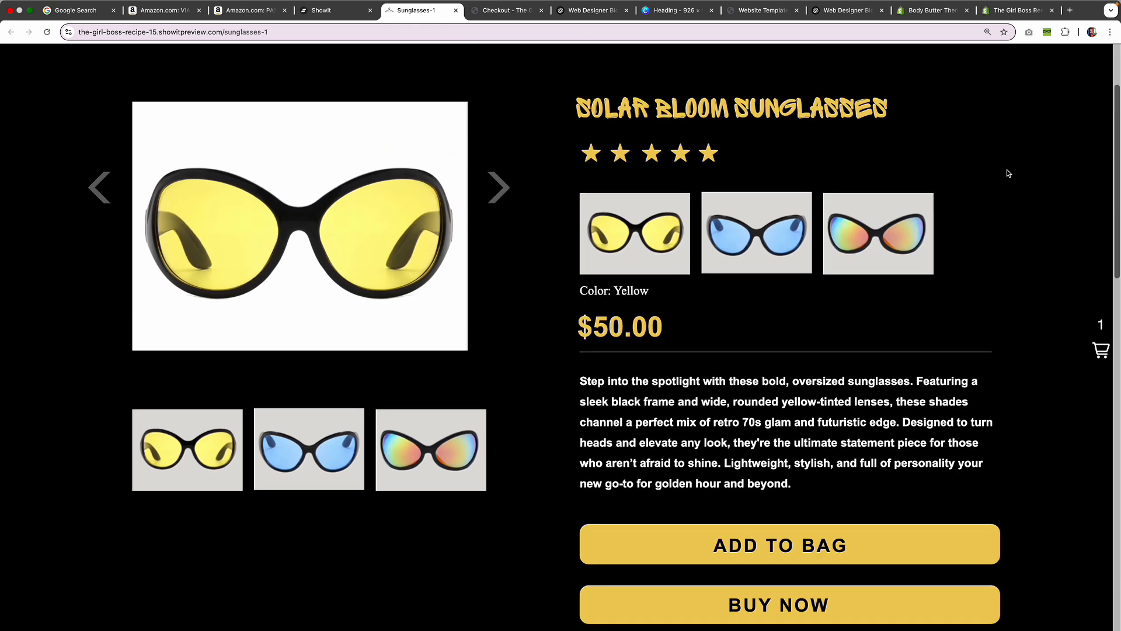
Reopen the shopping cart and proceed to checkout
click(1101, 351)
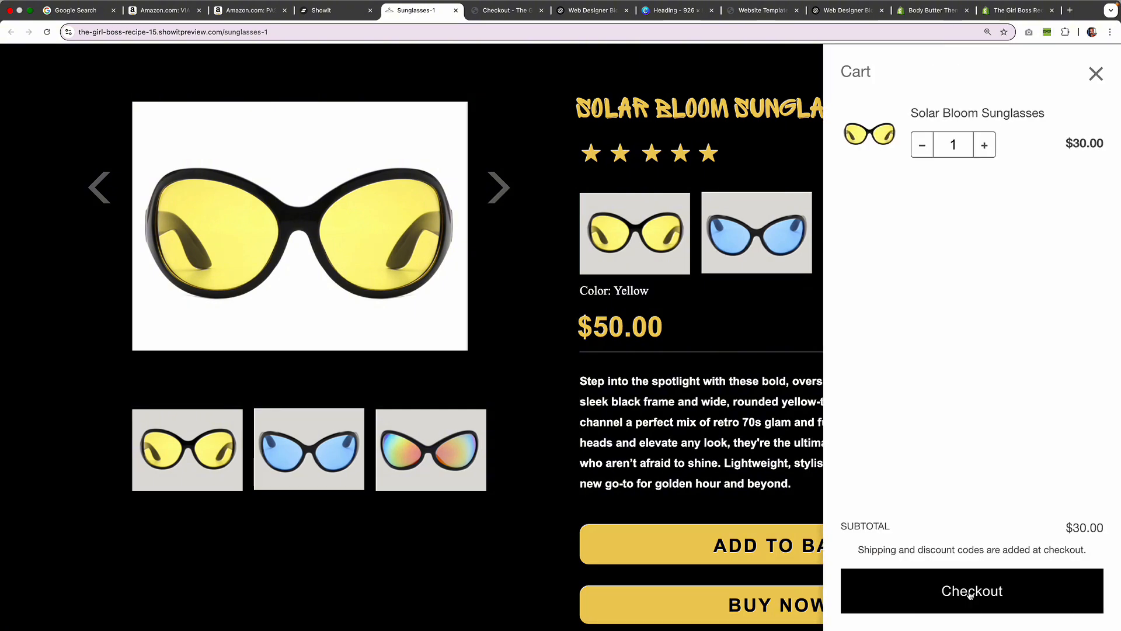
click(971, 593)
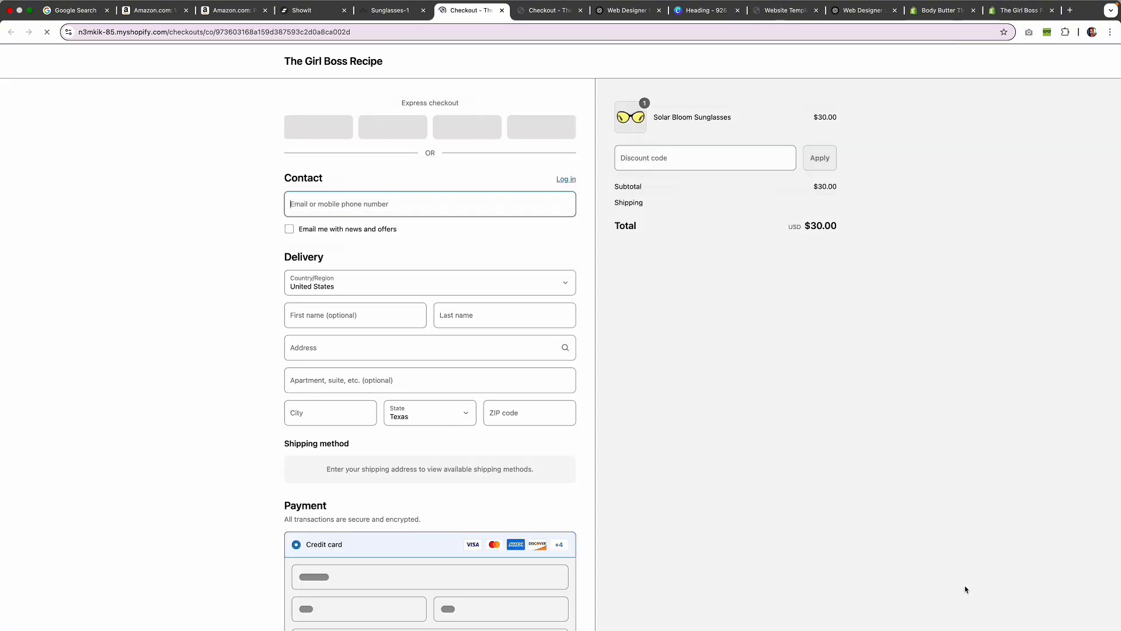